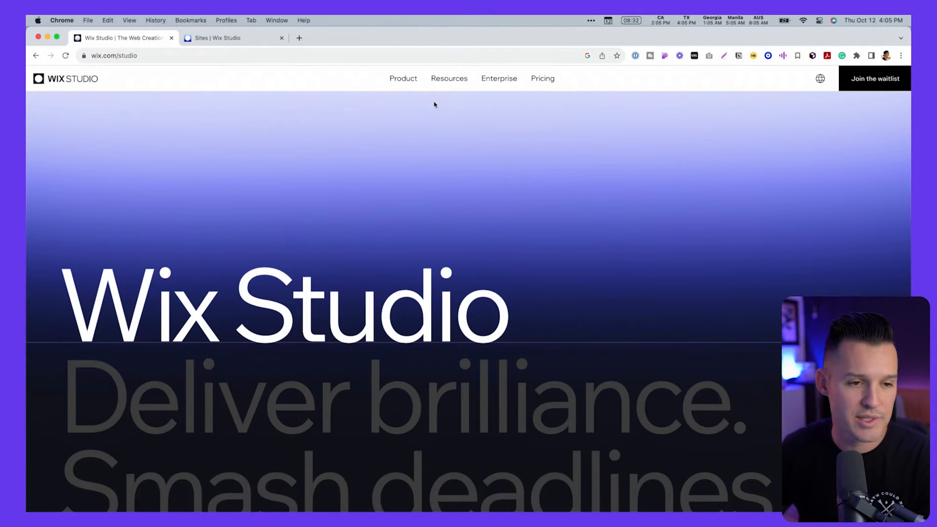
- Create a new Wix Studio site from a blank canvas in the Sites dashboard
click(249, 39)
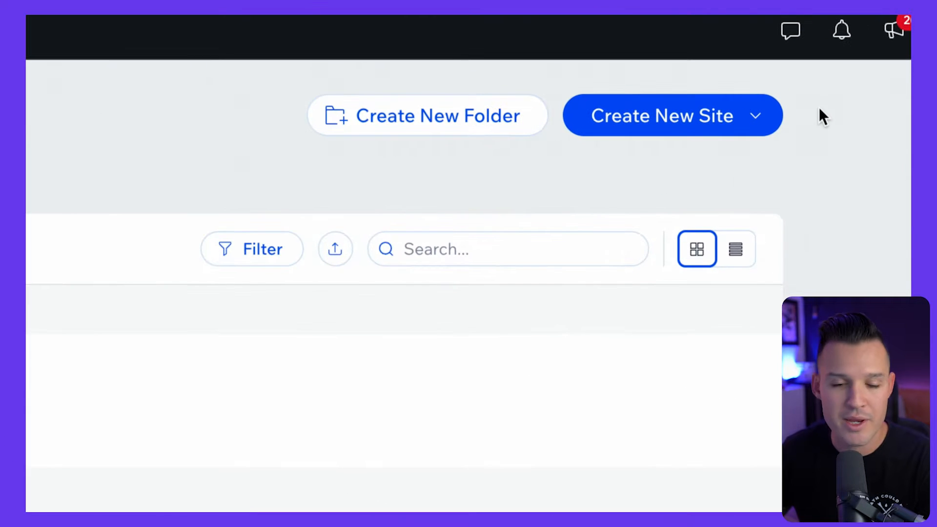
click(774, 122)
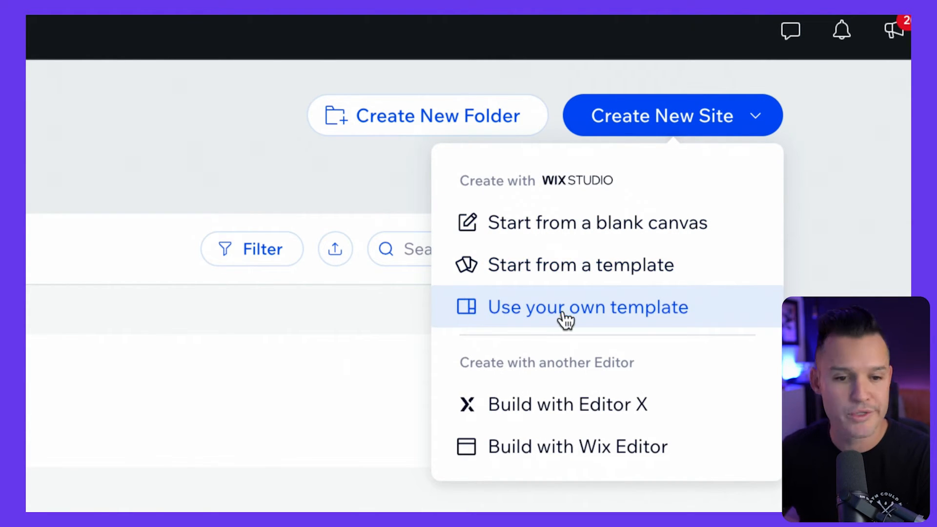
click(581, 230)
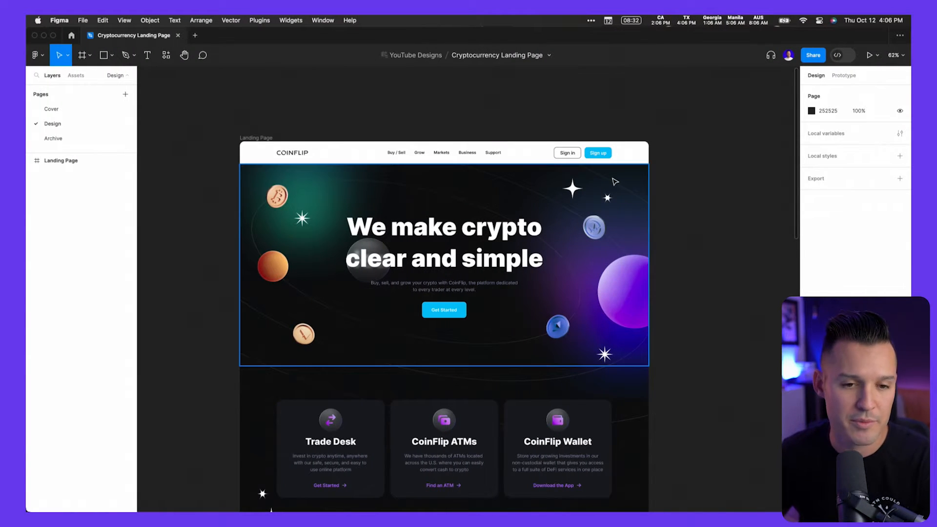
- Review the Cryptocurrency Landing Page design in Figma from the hero section down to the footer
scroll(614, 180, down, 3)
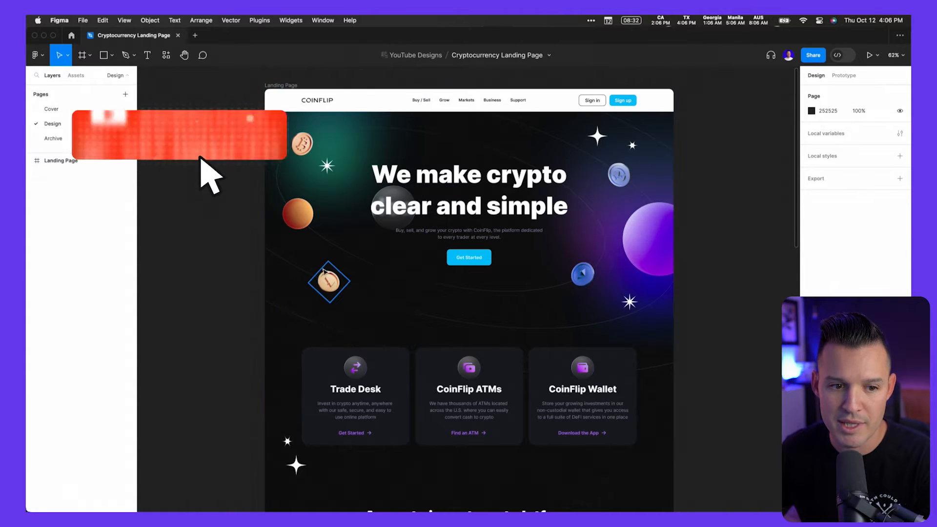
scroll(506, 225, down, 3)
scroll(507, 226, up, 5)
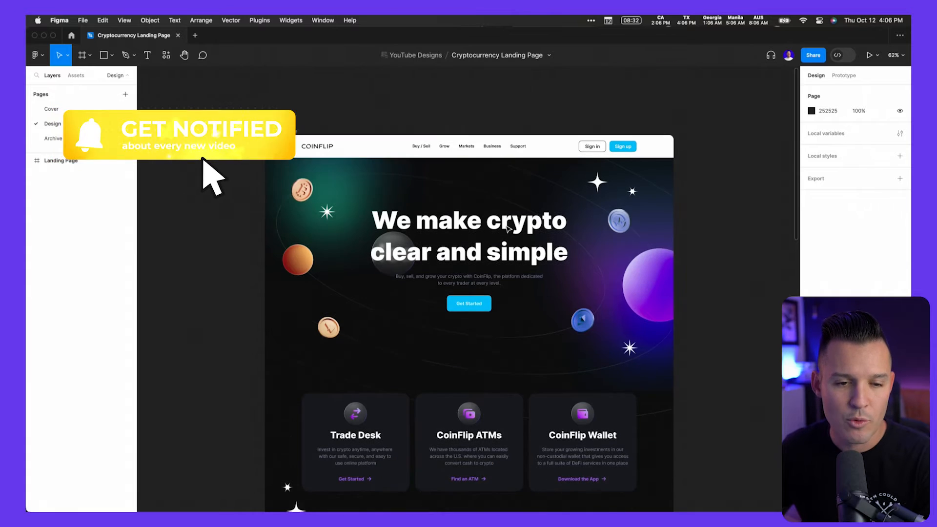
scroll(432, 241, down, 4)
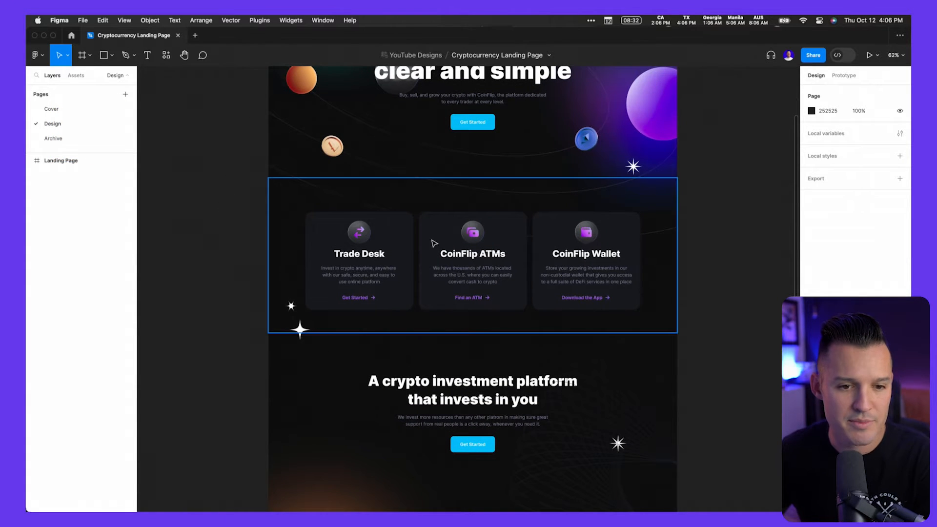
scroll(434, 227, down, 10)
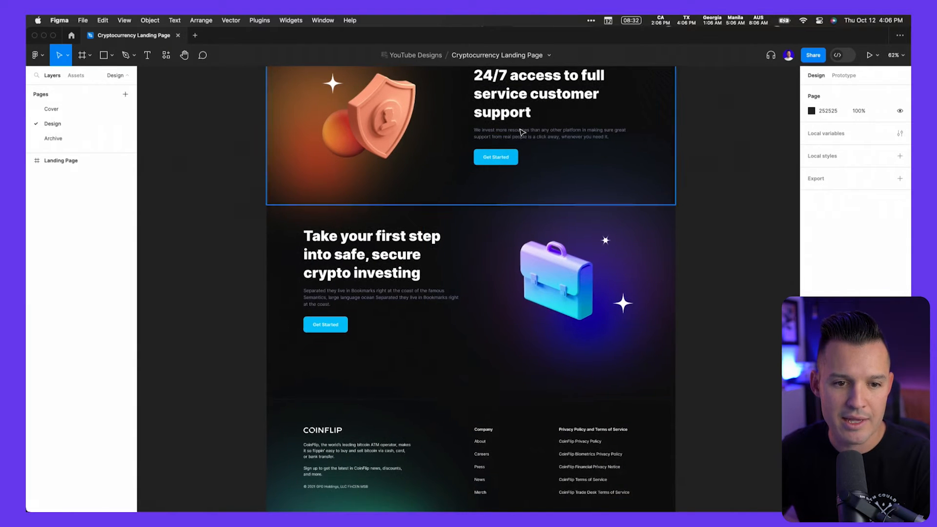
scroll(405, 200, up, 2)
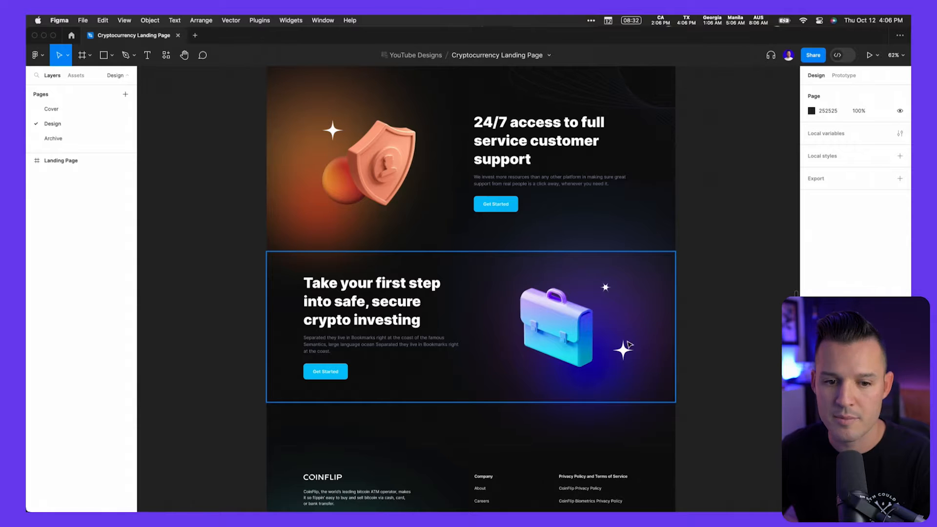
scroll(628, 344, down, 4)
scroll(528, 353, up, 15)
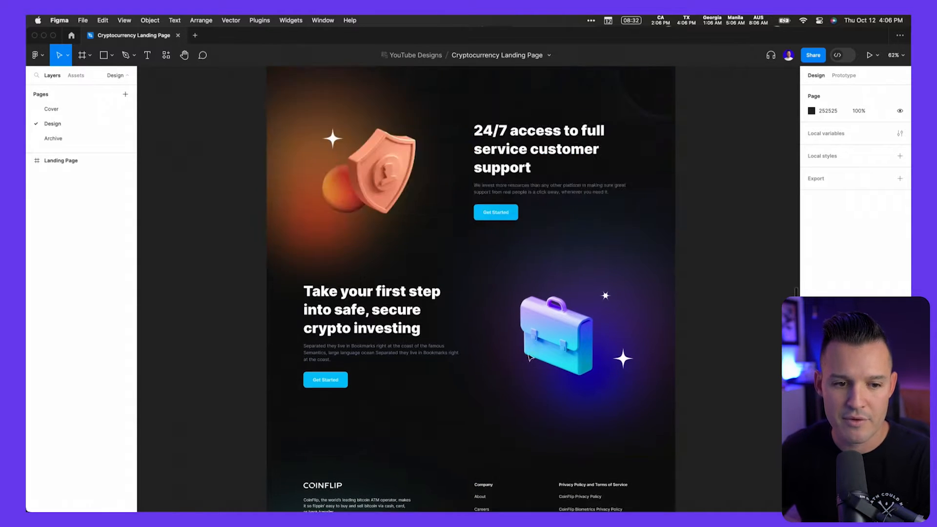
scroll(530, 357, down, 1)
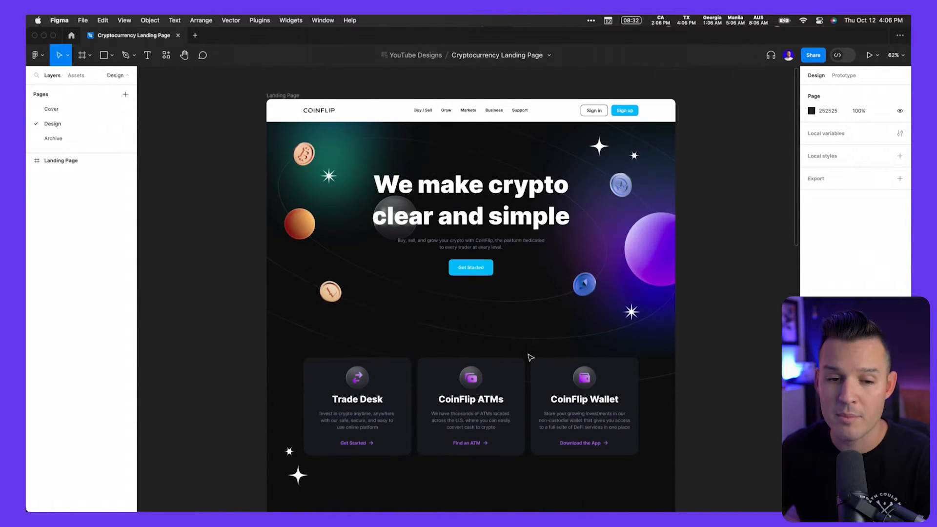
- Switch to Finder and preview the image assets in the cryptosite folder, such as Bitcoin-1.png
key(super+Tab)
key(super+Tab)
click(497, 209)
scroll(498, 209, up, 3)
click(483, 180)
click(470, 150)
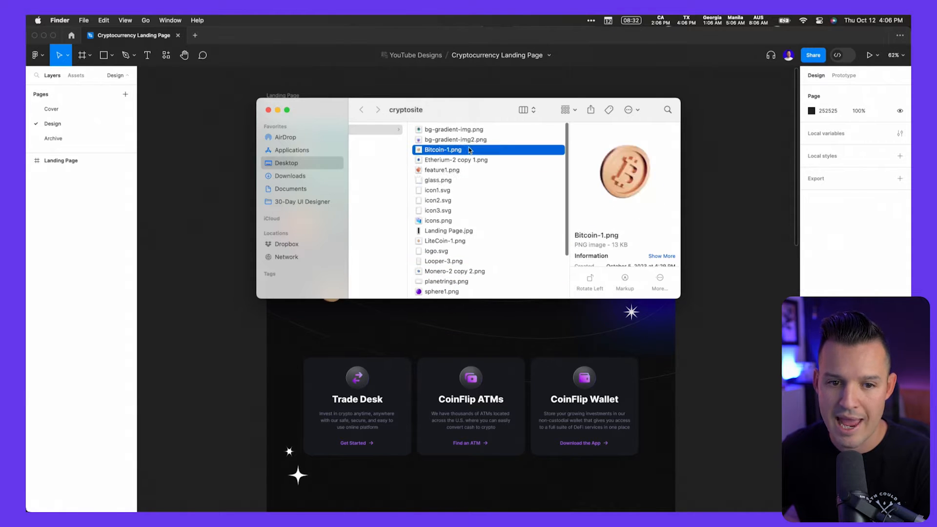
click(463, 272)
- Switch to the Wix Studio editor in Chrome and browse the addable containers, layout tools, buttons and designed sections
key(super+Tab)
key(super+Tab)
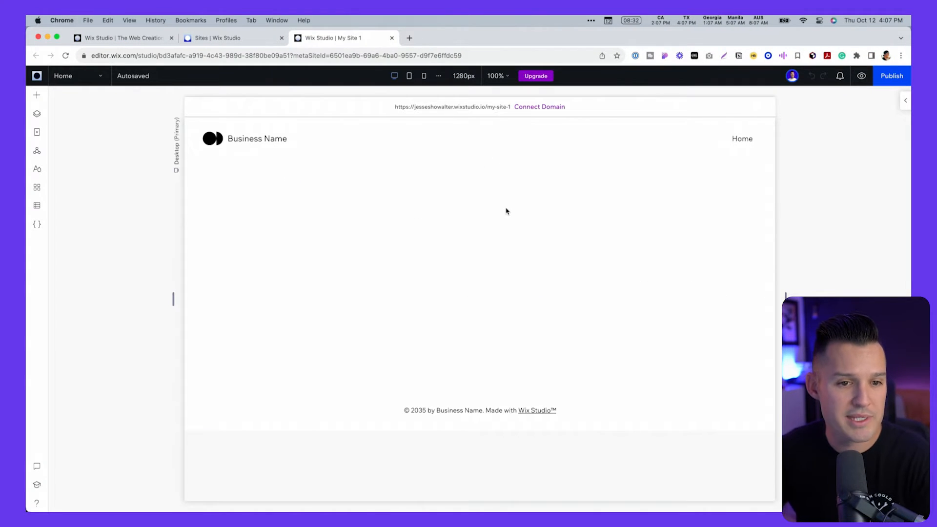
mouse_move(508, 211)
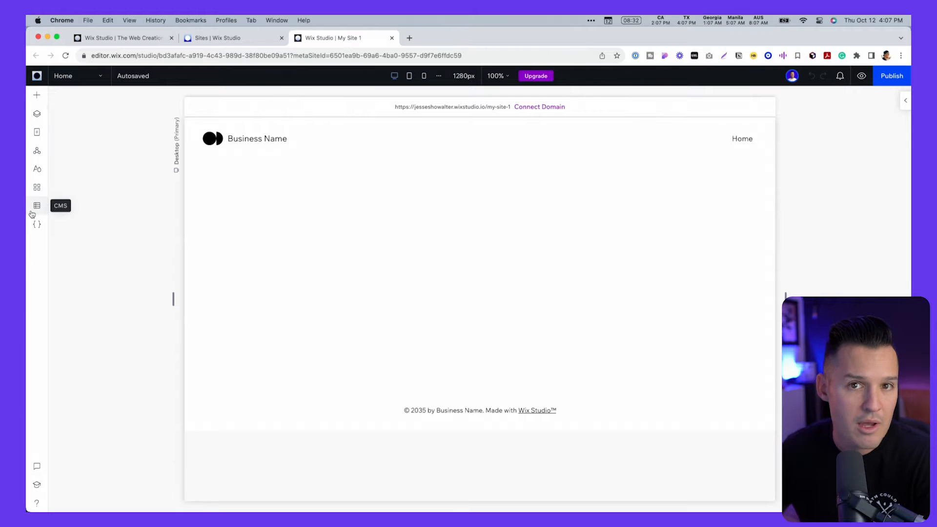
click(37, 94)
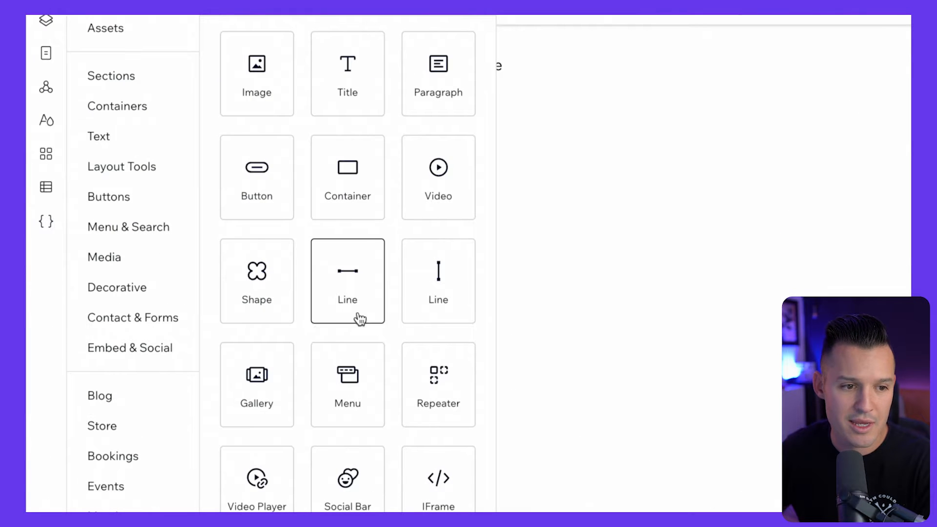
click(133, 114)
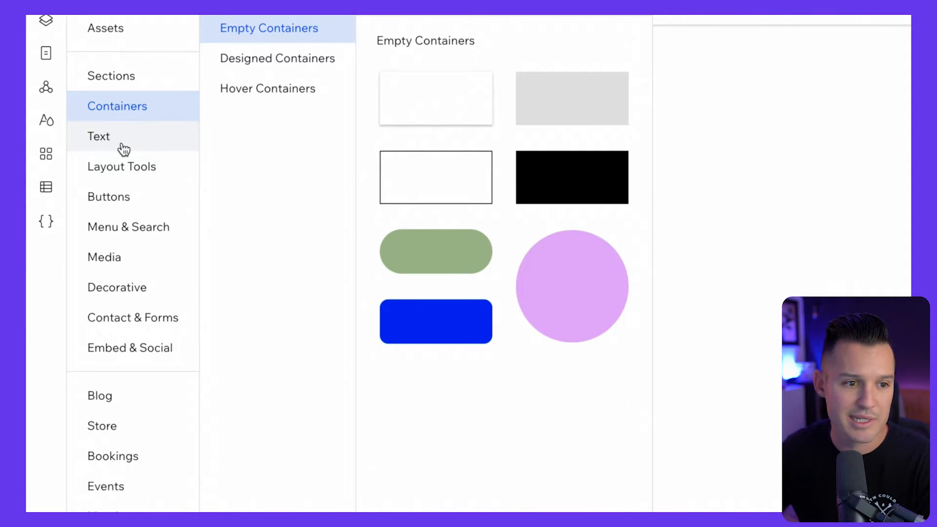
click(124, 167)
click(125, 195)
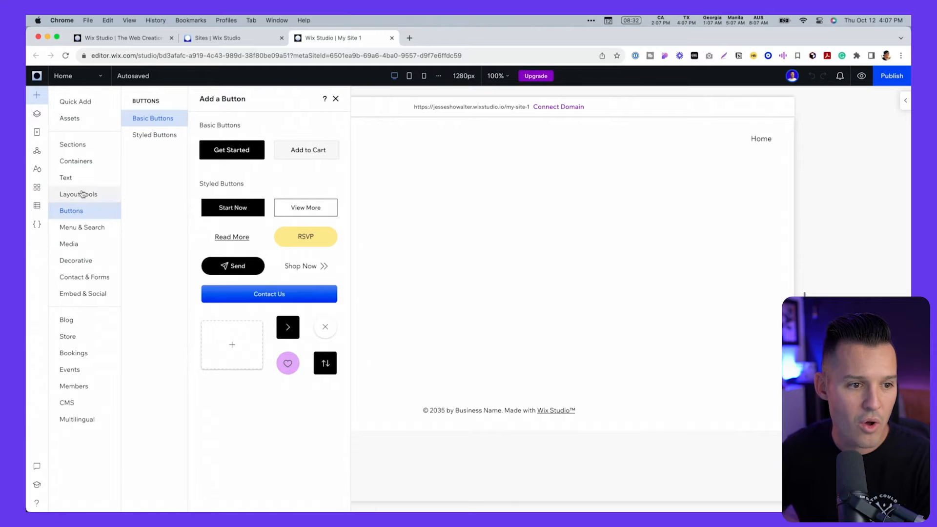
click(85, 146)
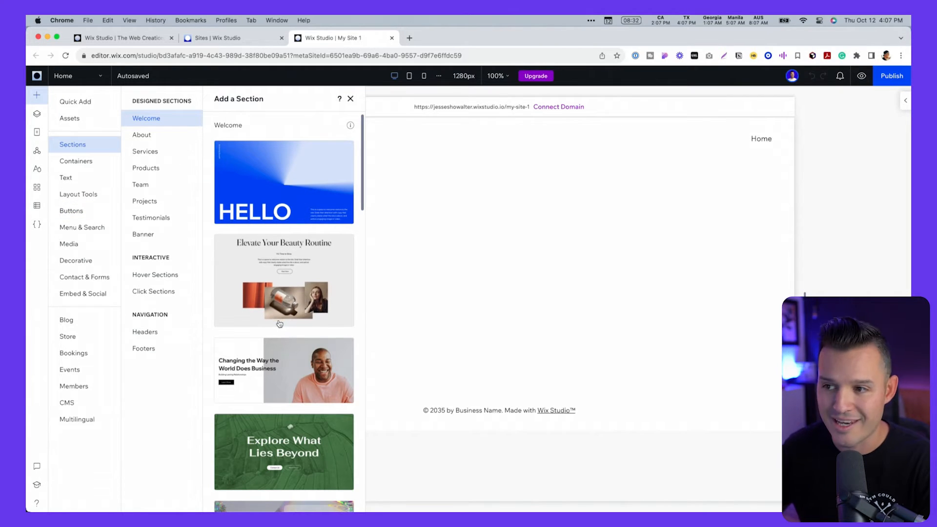
- Inspect the site's layer structure including the header's contents, its page list and its global sections
click(36, 115)
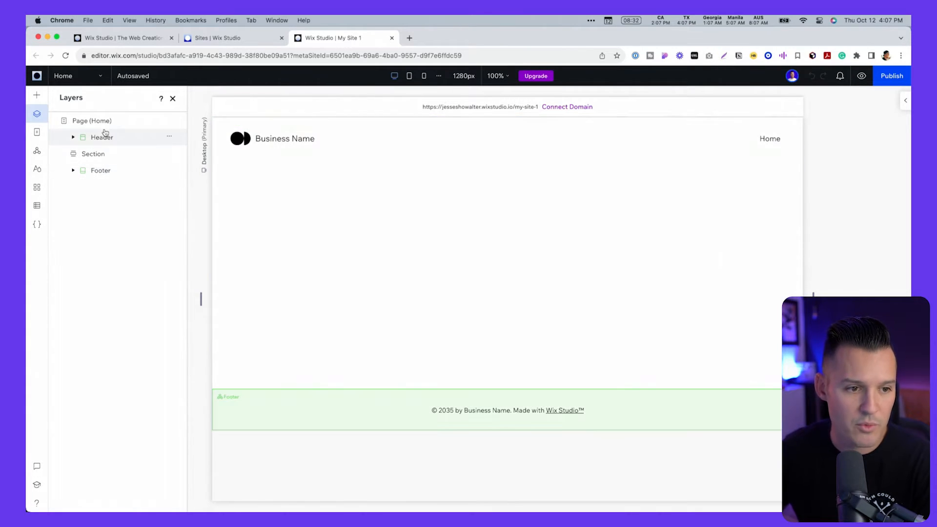
click(72, 138)
click(73, 137)
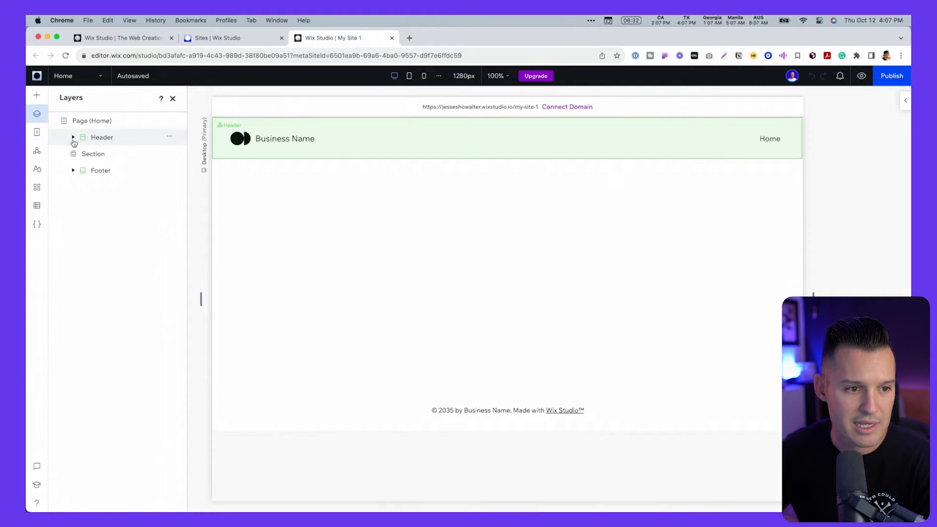
click(37, 132)
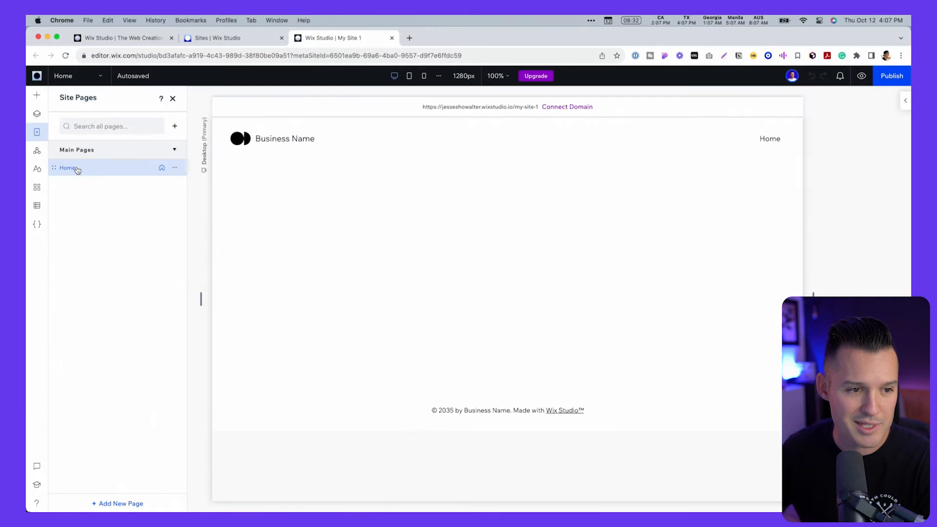
click(38, 152)
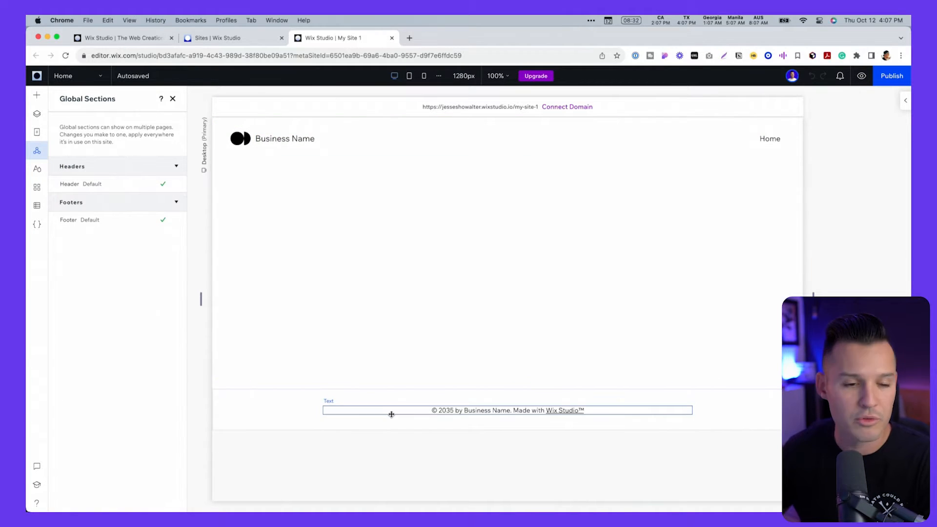
- Look through the site's typography and color styles, and close the site styles
click(38, 171)
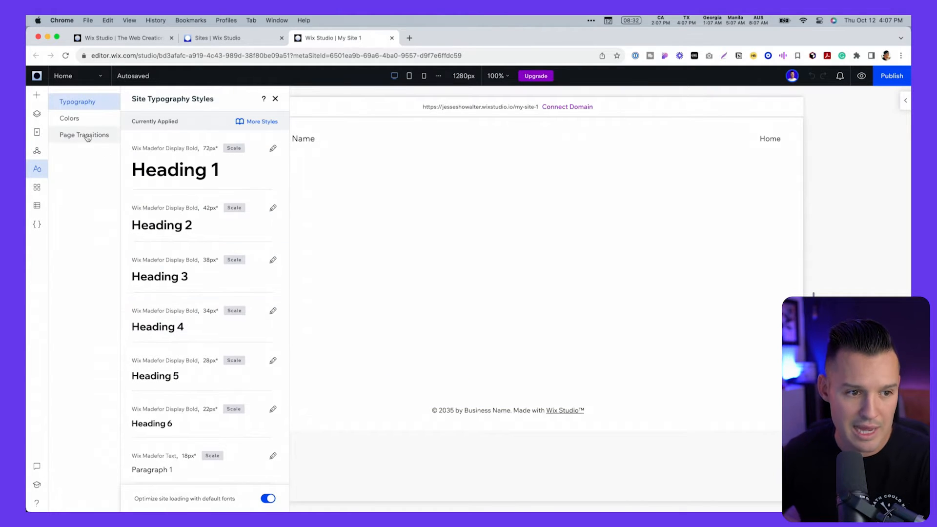
click(84, 120)
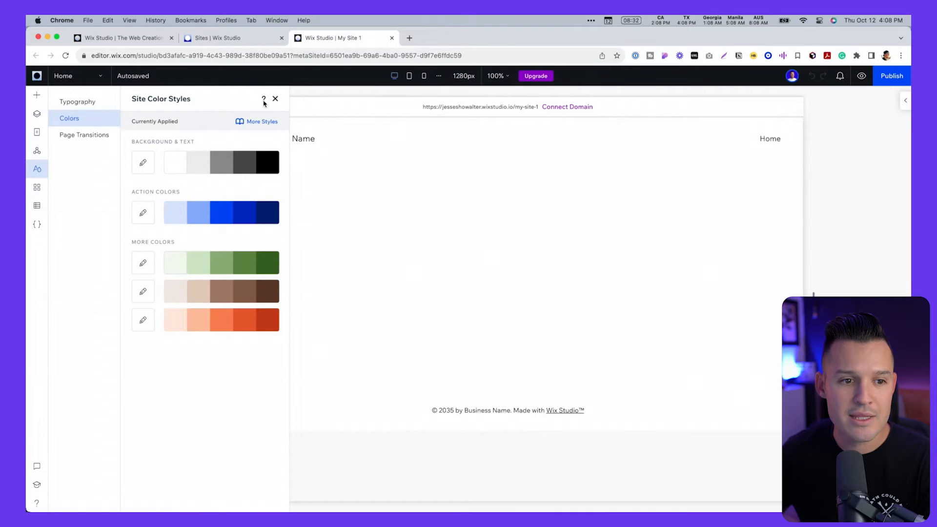
click(273, 97)
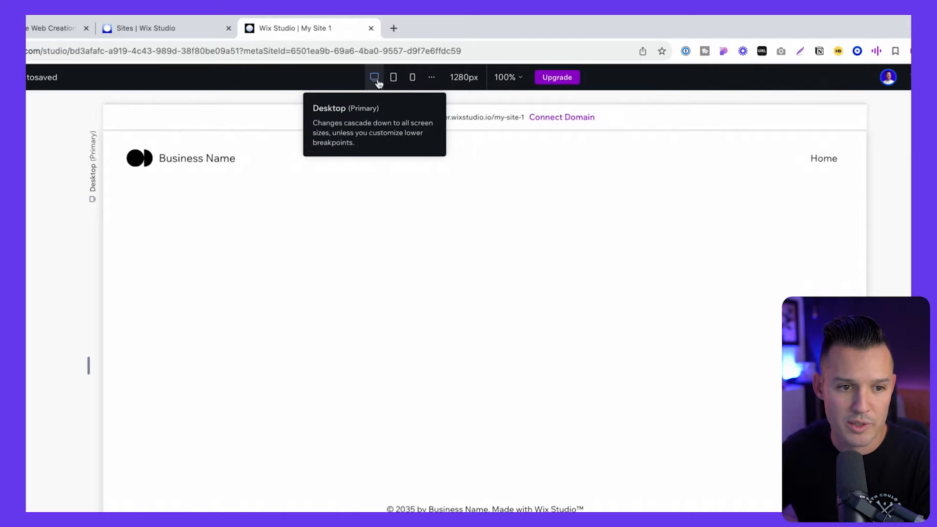
- View the page at the tablet and mobile breakpoints, check the breakpoint ranges, and return to the desktop view
click(394, 79)
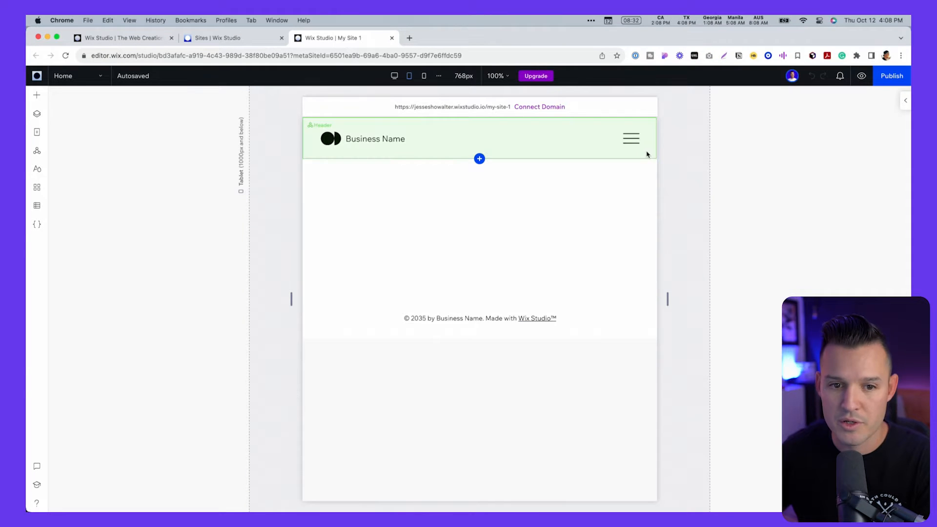
click(424, 76)
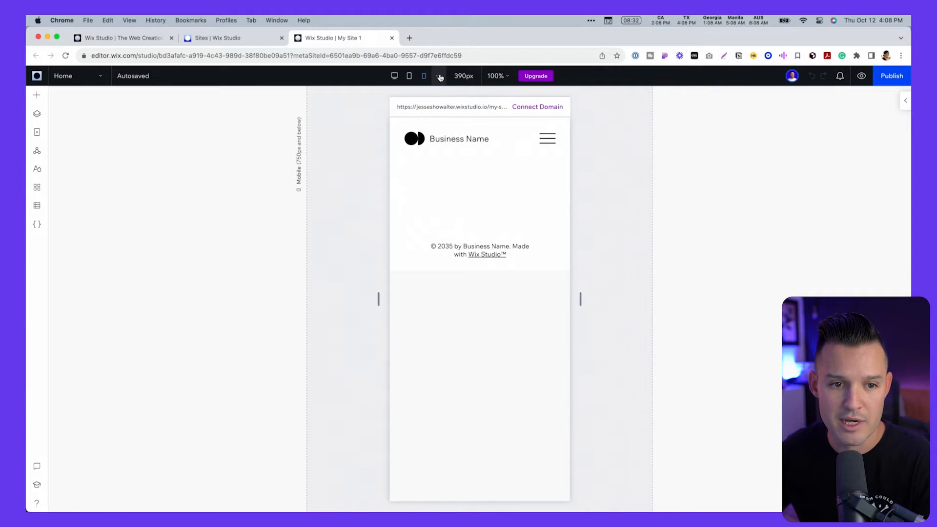
click(438, 75)
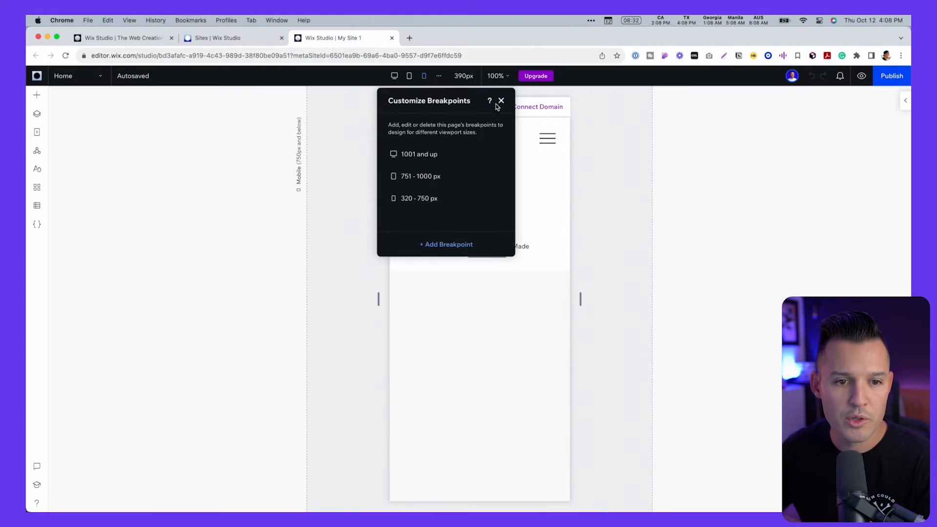
click(543, 31)
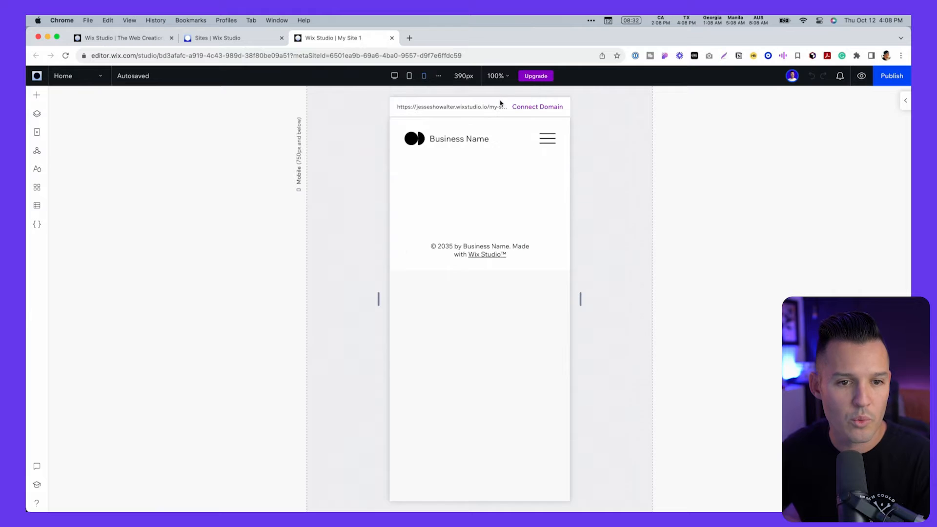
click(394, 76)
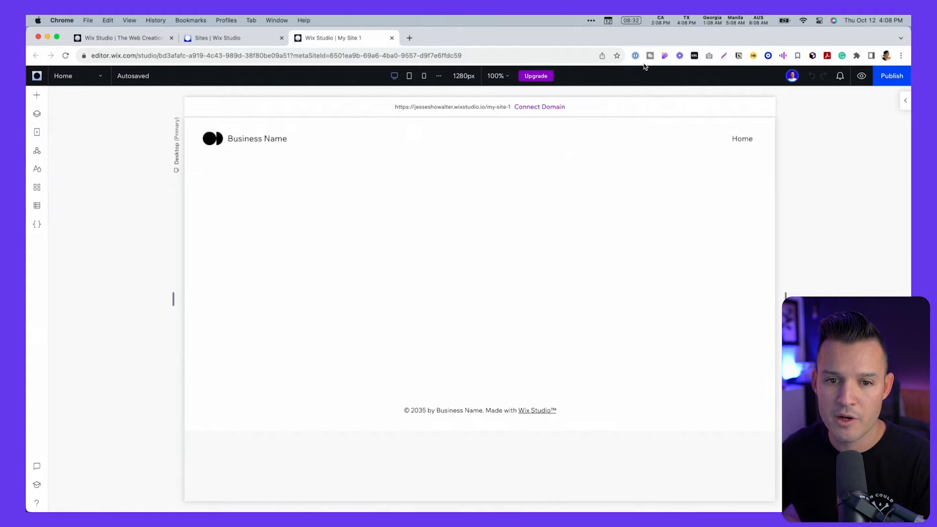
- Preview the site and publish it on the free Wix Studio domain with the address ending "space"
click(862, 78)
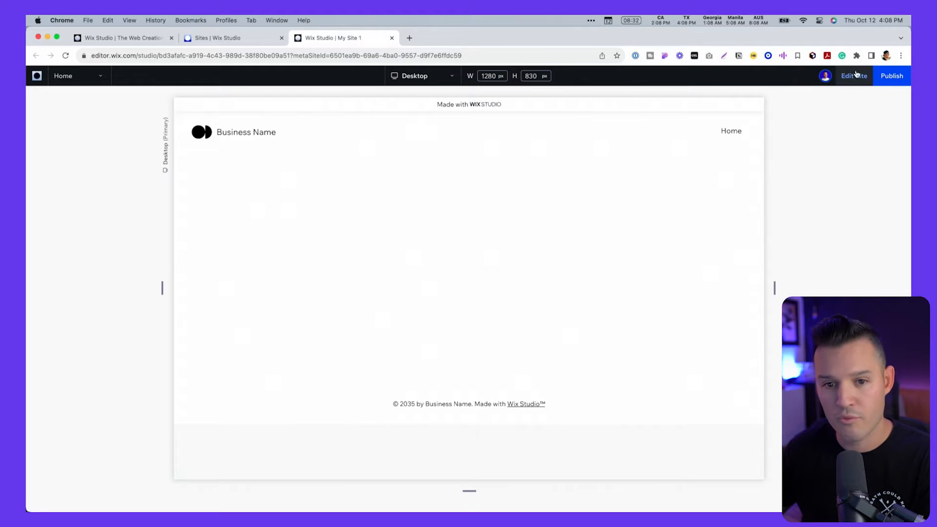
click(892, 75)
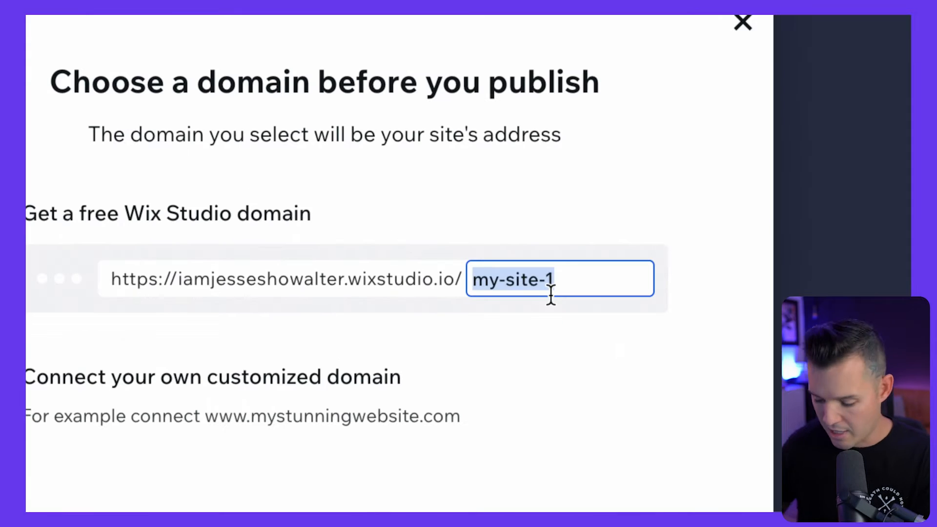
text(space)
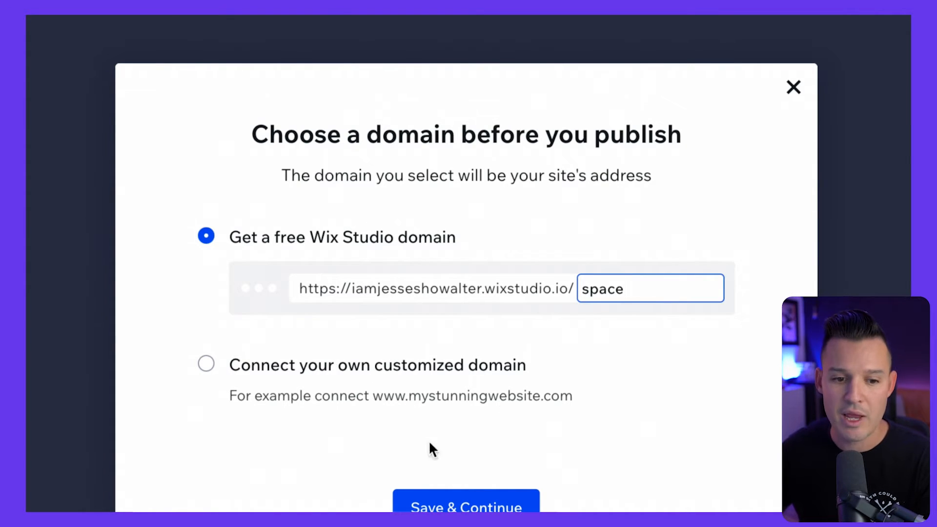
click(495, 495)
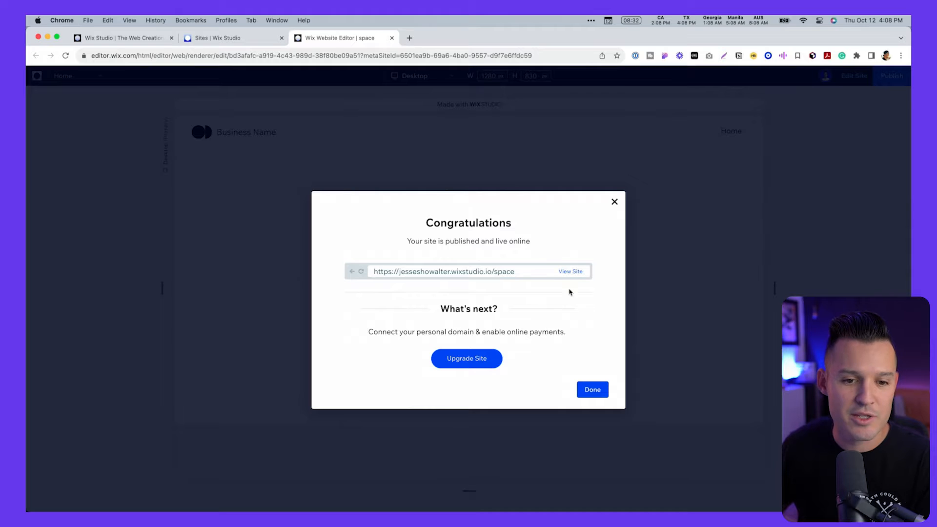
- View the live site, narrow the browser window to about mobile width, and open the site's navigation menu
click(570, 272)
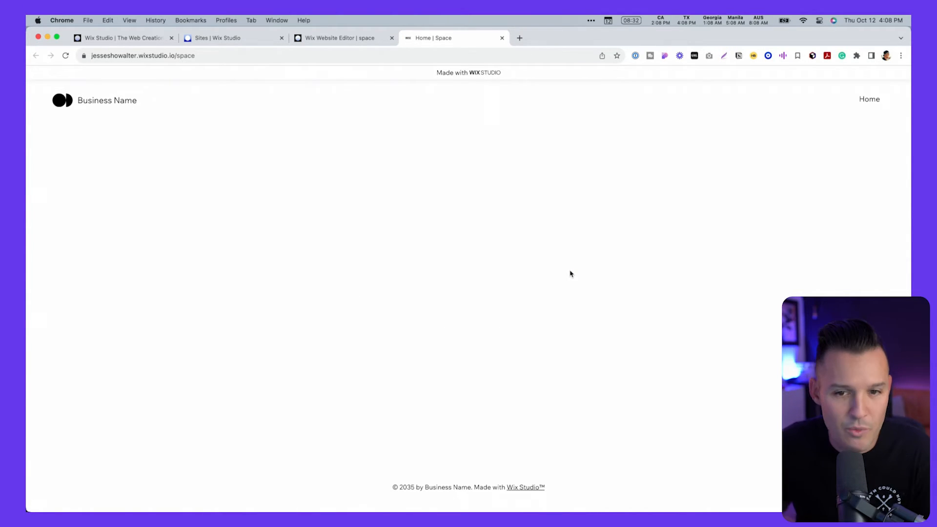
drag(909, 215, 311, 218)
click(282, 104)
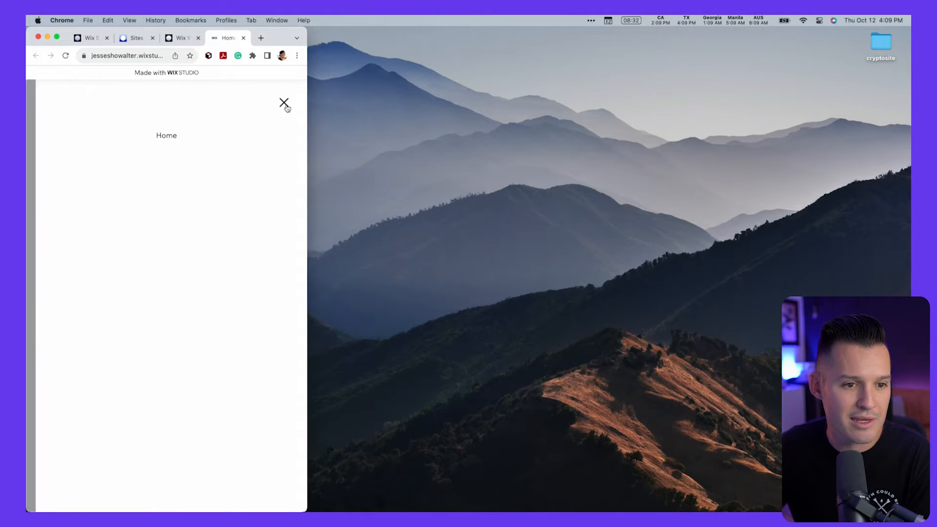
- Close the live site's menu, restore the browser to full width, and return to the site editor without the publish confirmation
click(283, 104)
drag(306, 119, 909, 105)
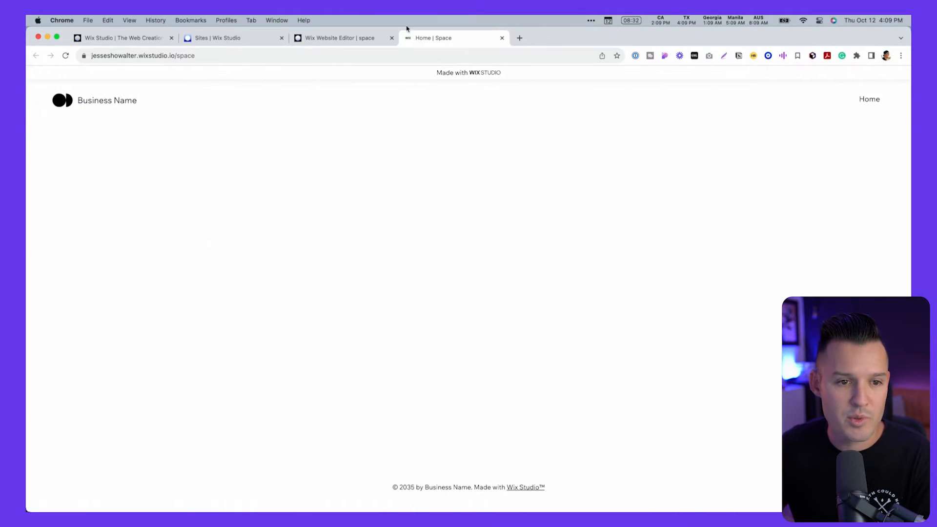
click(360, 40)
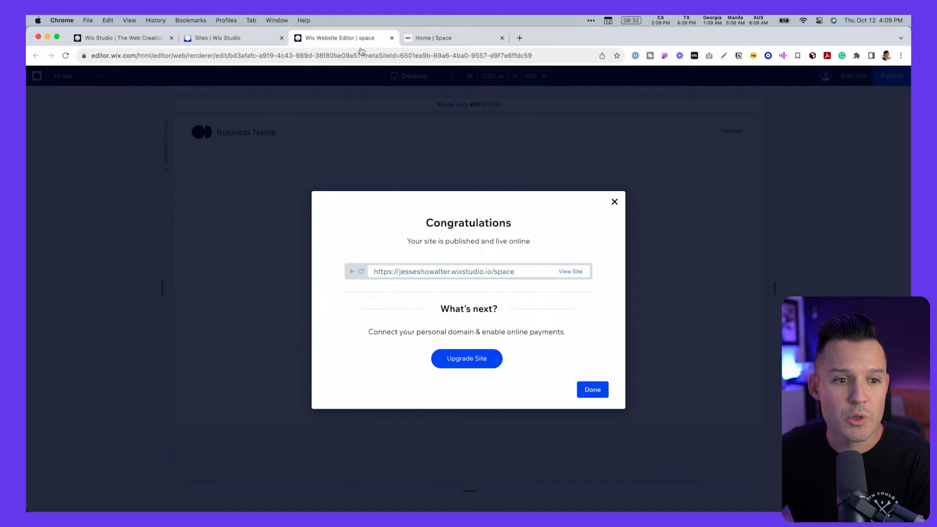
click(615, 202)
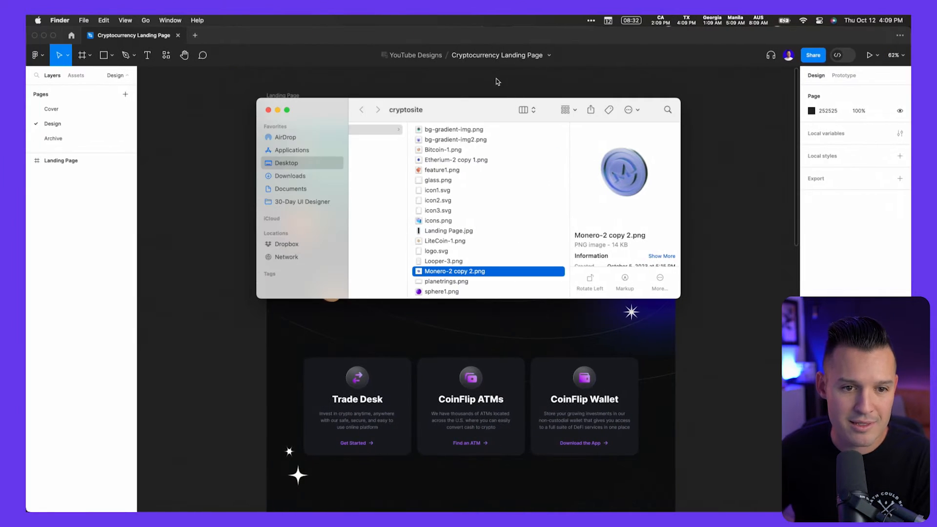
- Check the hero headline's font in the Figma design and set the site's Heading 1 typography style to Inter Black
click(497, 82)
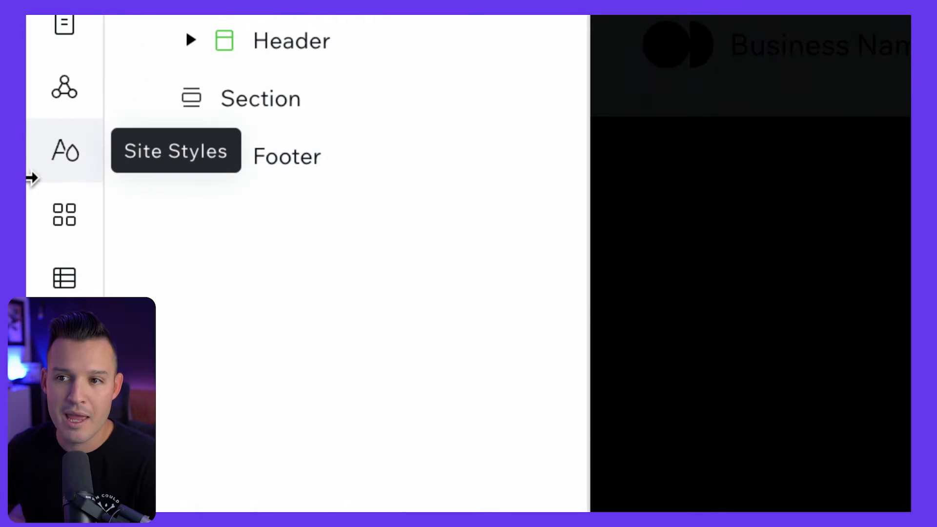
click(54, 160)
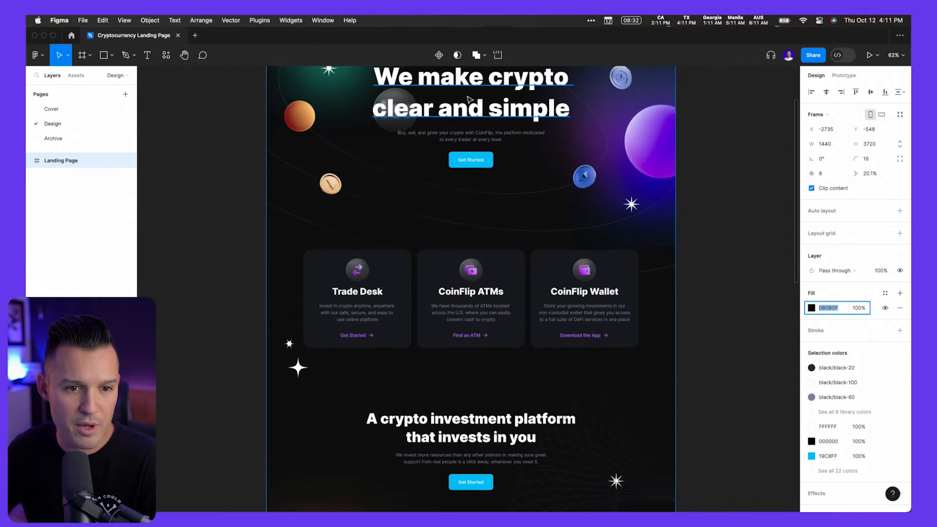
click(469, 100)
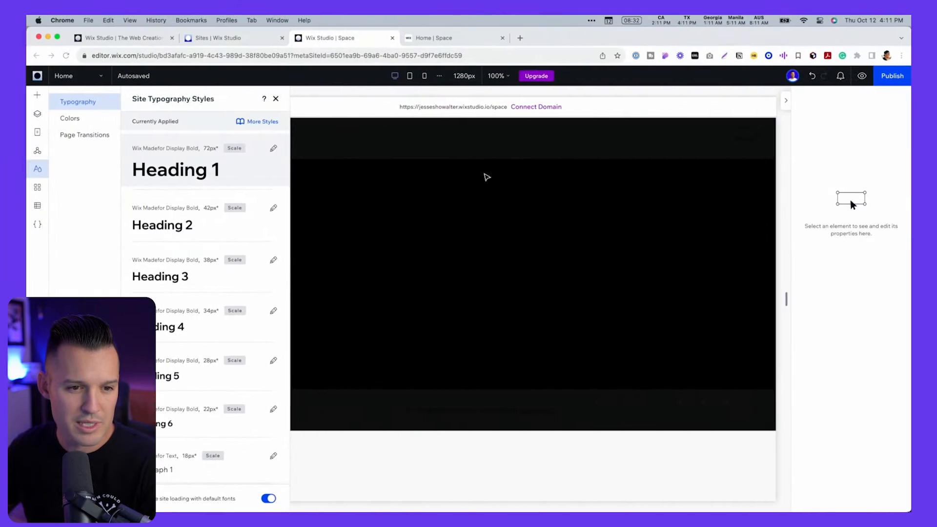
click(271, 149)
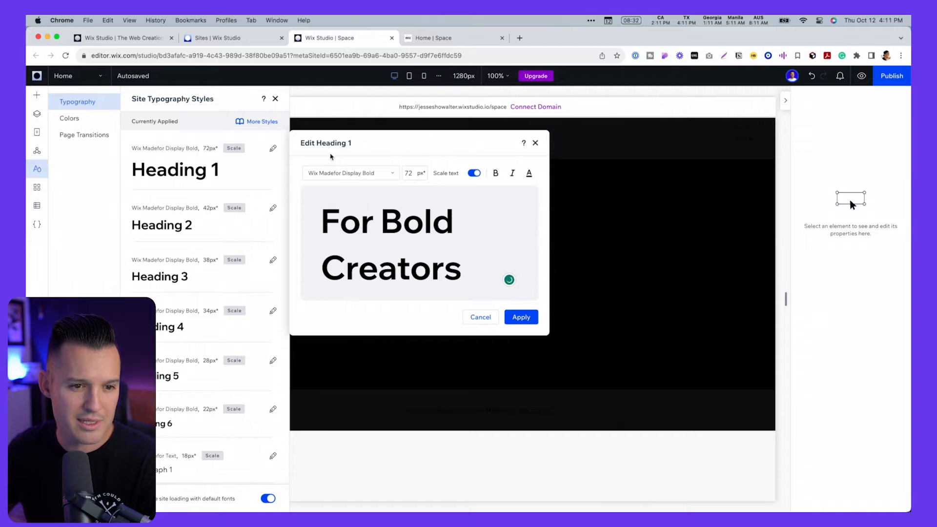
click(351, 173)
text(Inter Thin)
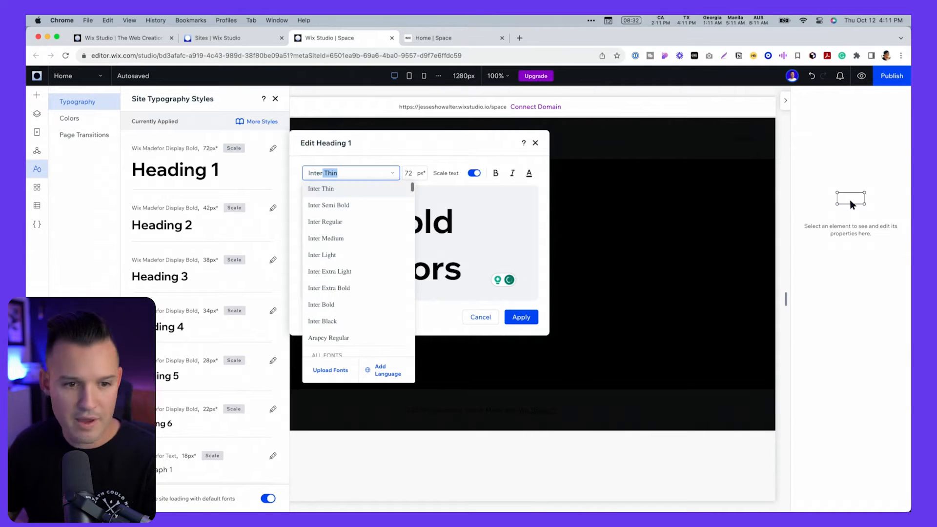
click(323, 325)
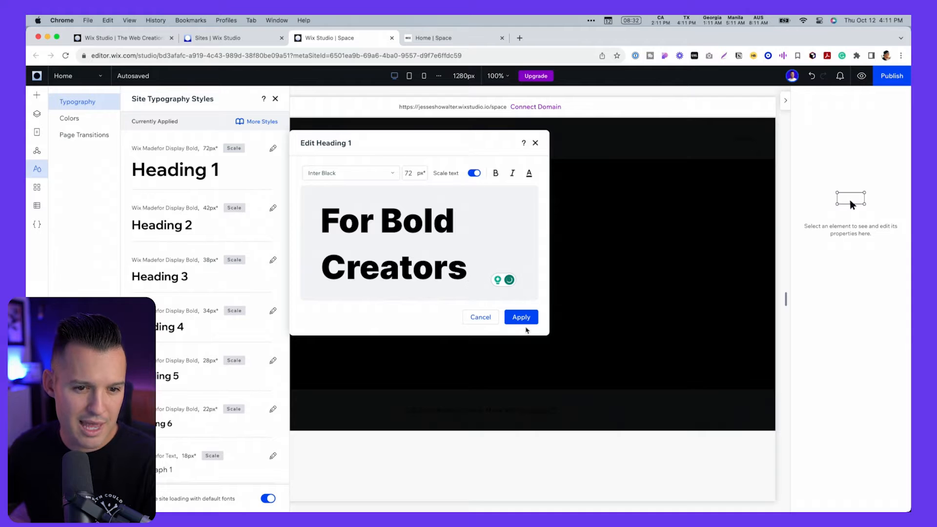
click(521, 317)
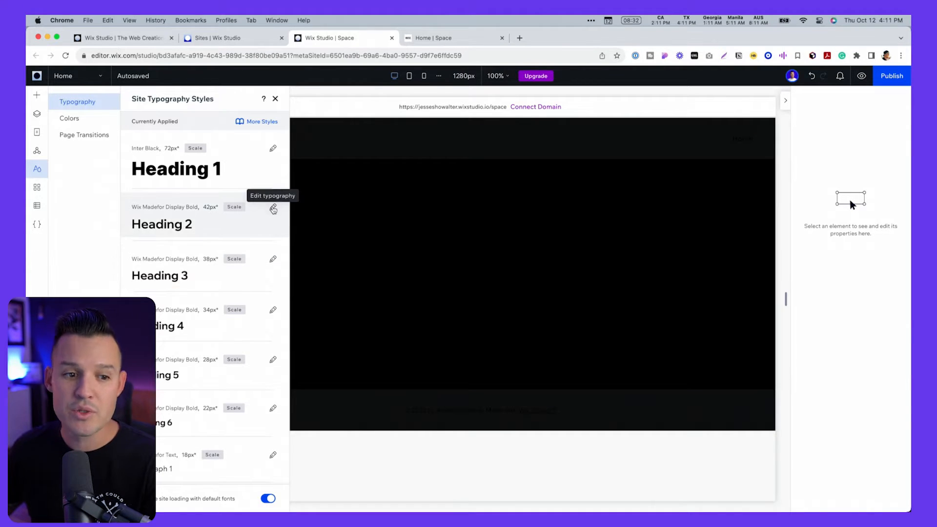
- Check the hero paragraph's font in the Figma design and set the site's Paragraph 2 typography style to Inter Regular
scroll(218, 293, down, 3)
key(ctrl+Left)
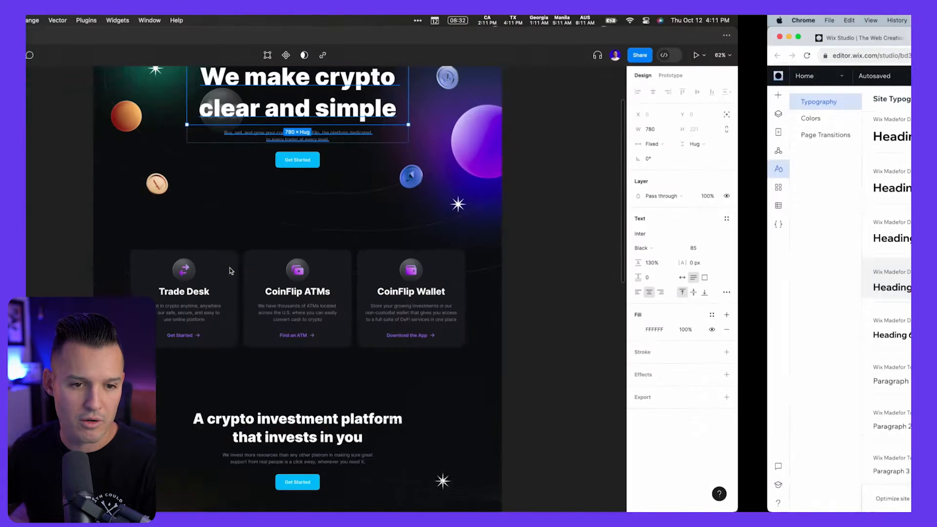
click(488, 136)
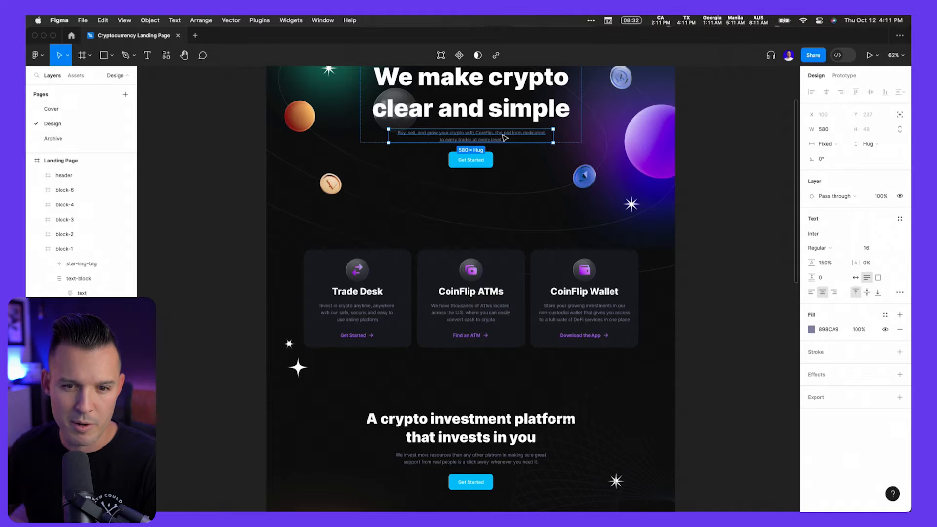
key(ctrl+Right)
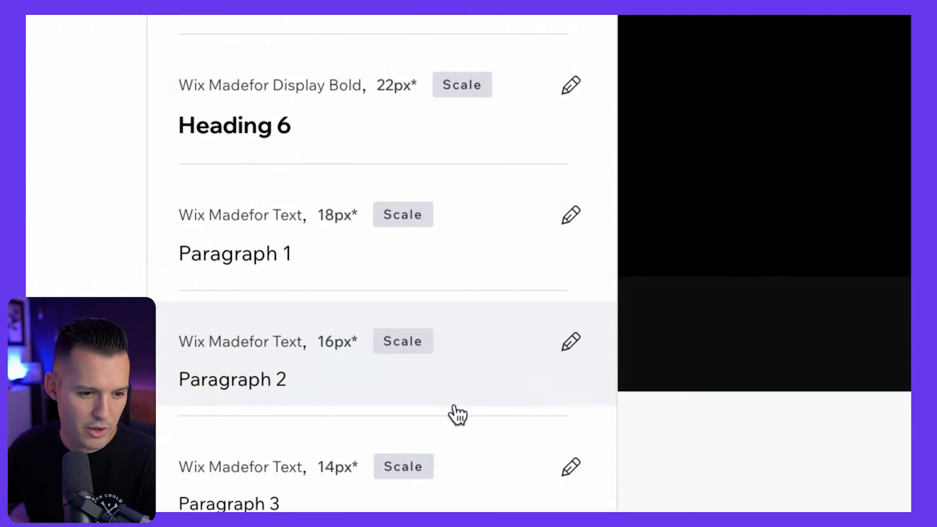
click(571, 345)
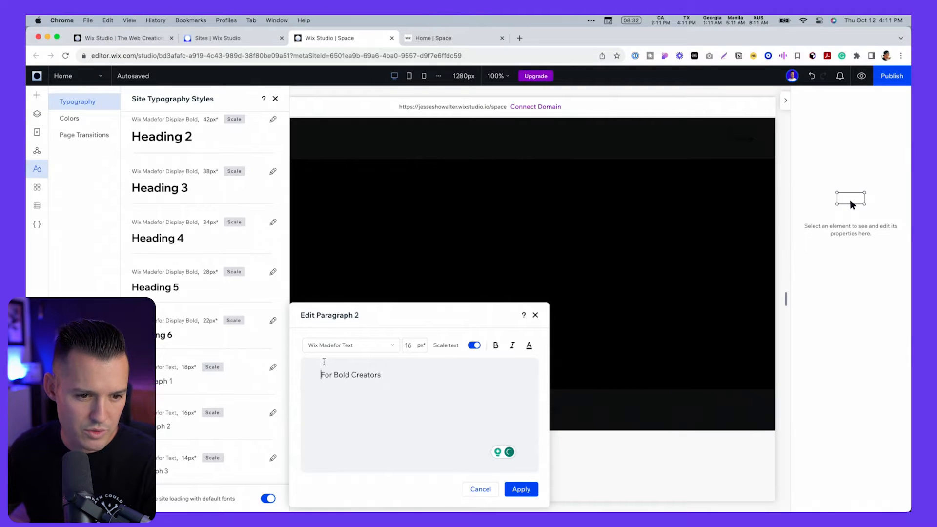
click(329, 346)
text(Inter Thin)
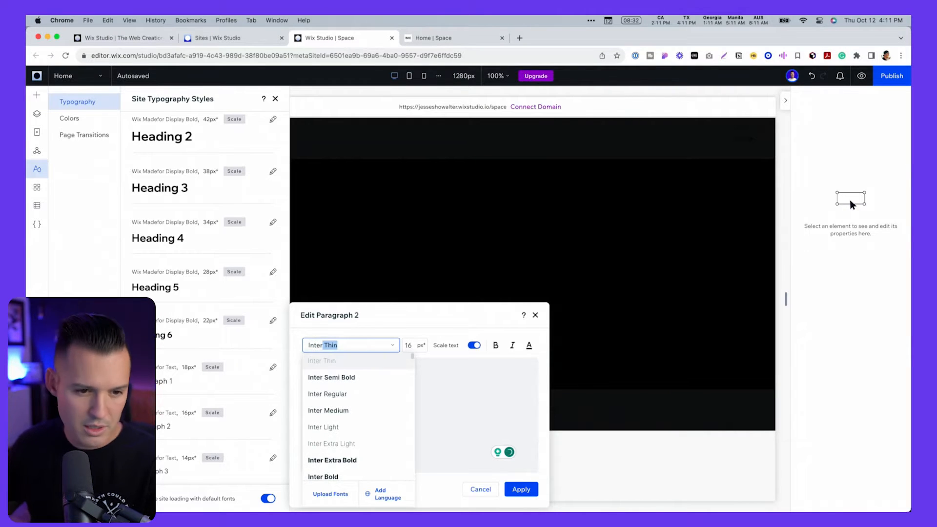
click(328, 394)
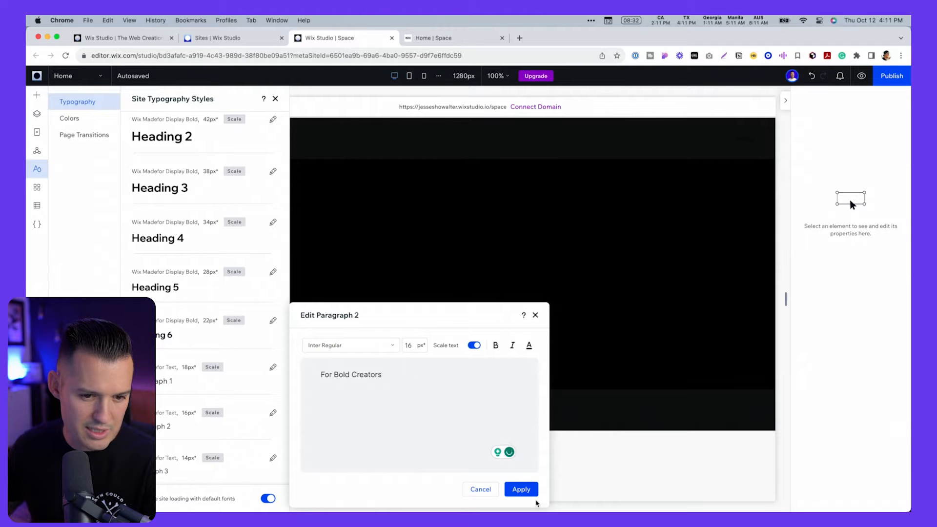
click(521, 489)
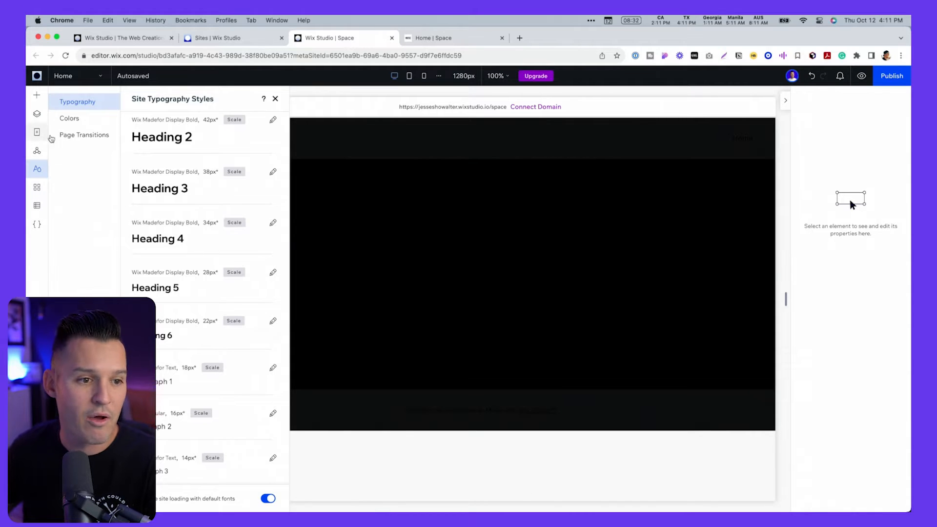
- Add a title text element to the empty black section and set its text color to white
click(410, 200)
click(36, 98)
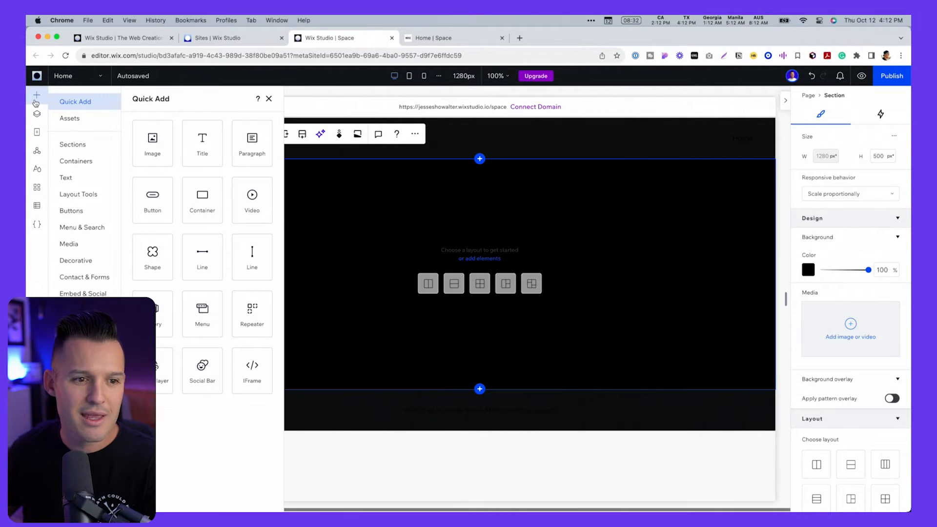
click(213, 147)
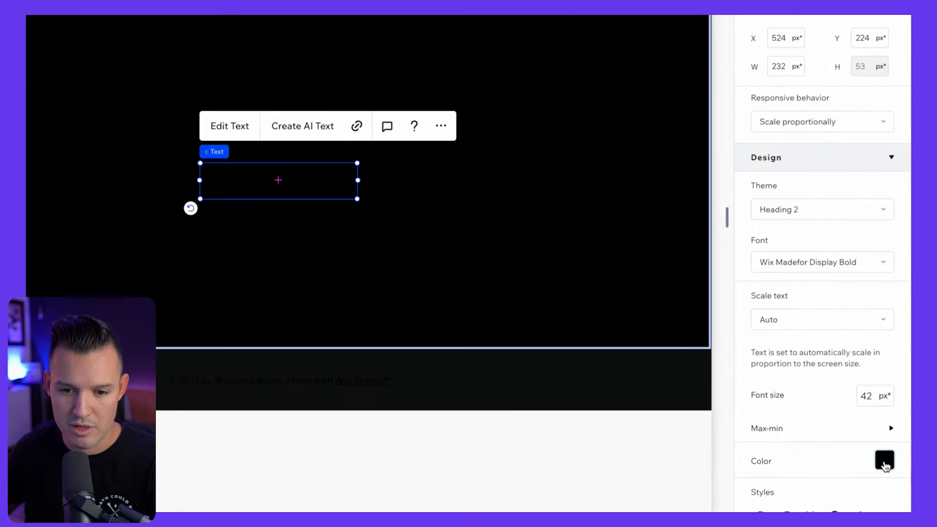
click(893, 464)
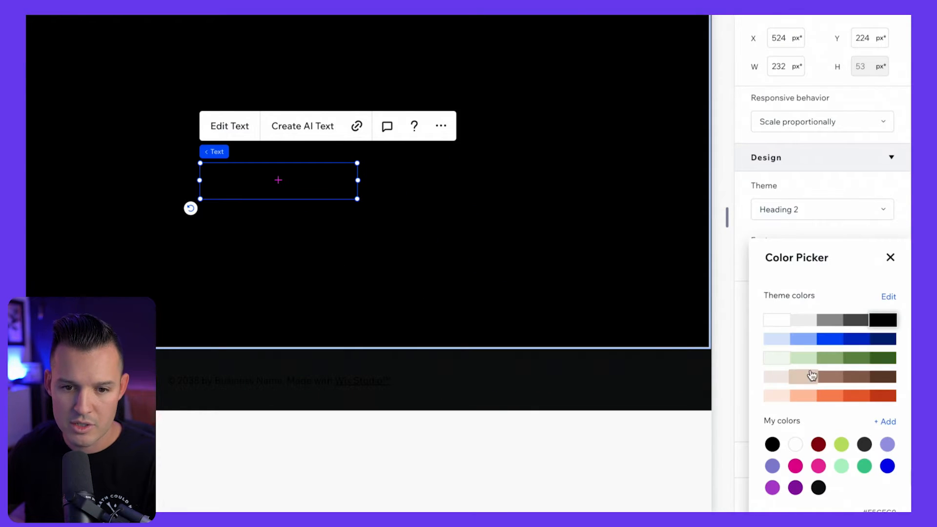
click(781, 322)
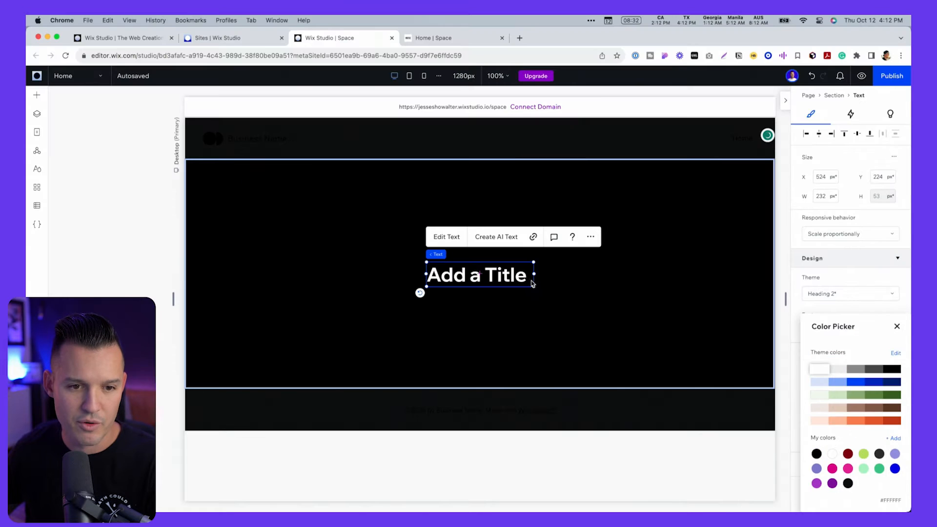
- Apply the Heading 1 theme to the title with white text and move it to about X 442, Y 110
click(847, 295)
click(843, 316)
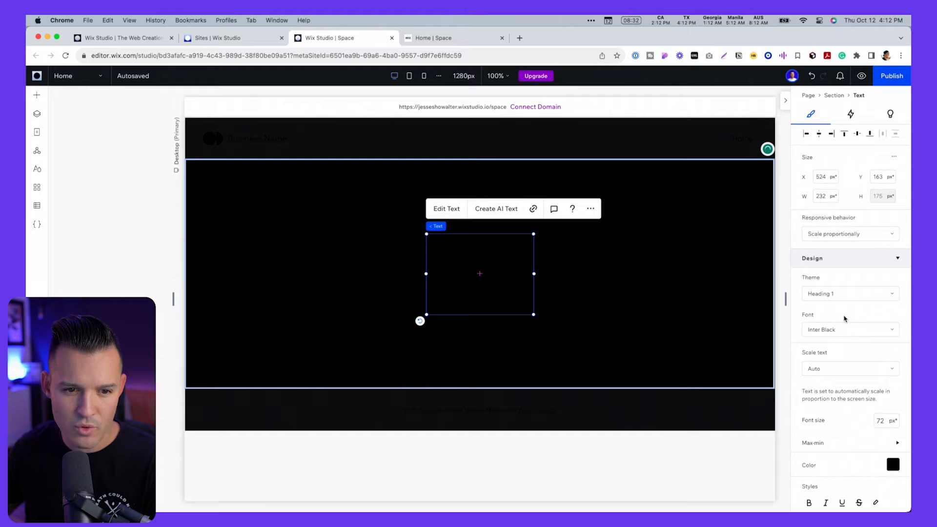
click(890, 466)
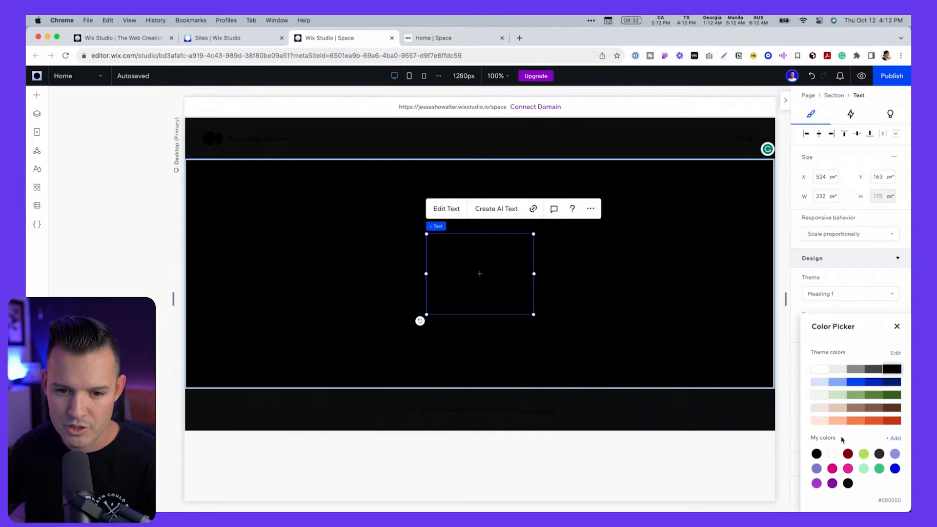
click(819, 370)
click(495, 258)
drag(494, 257, 456, 234)
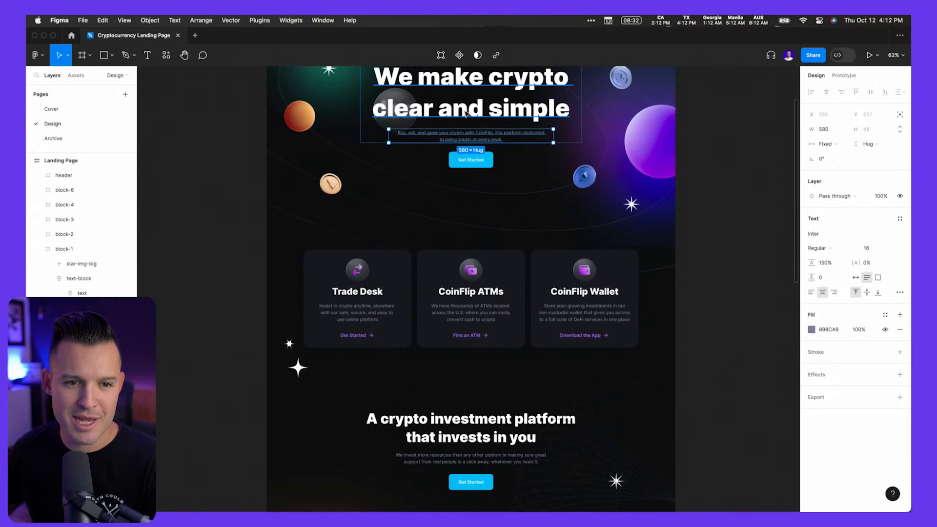
- Check the hero headline's font size in the Figma design and set the Heading 1 typography style to 85 px
click(462, 111)
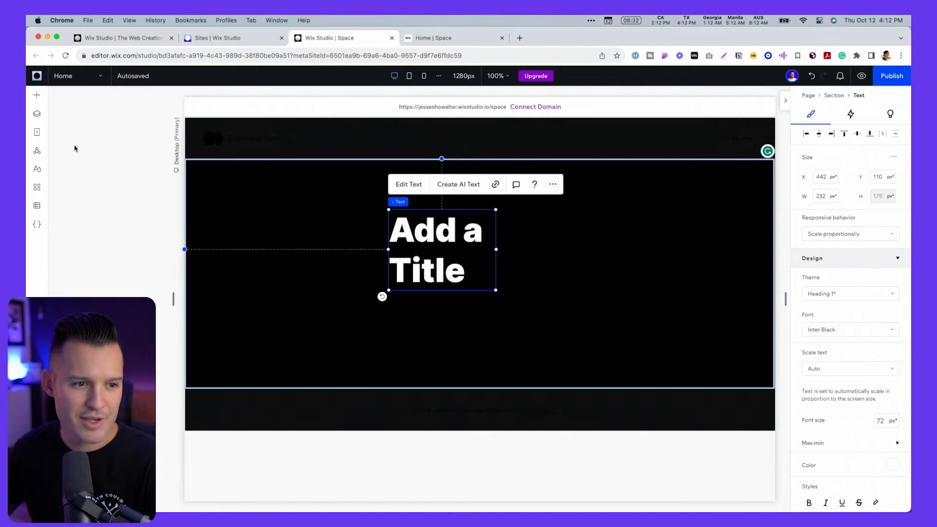
click(33, 170)
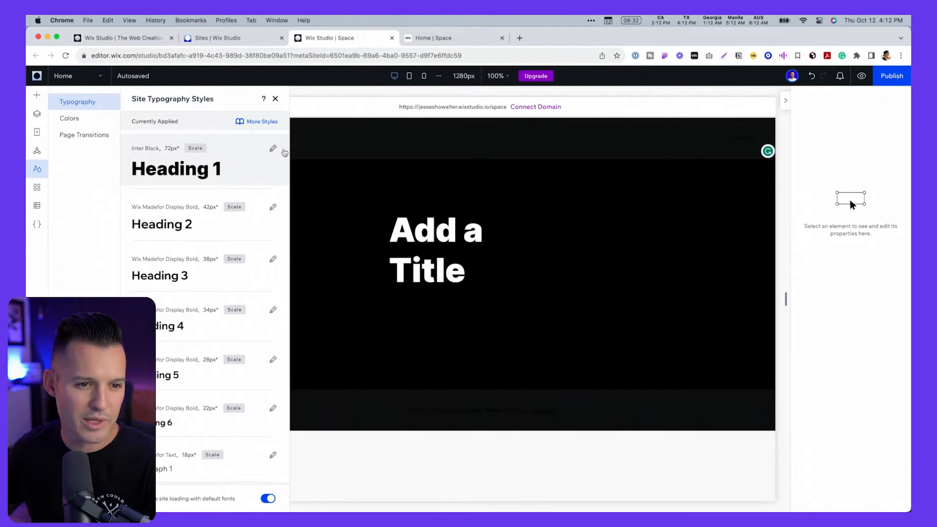
click(274, 150)
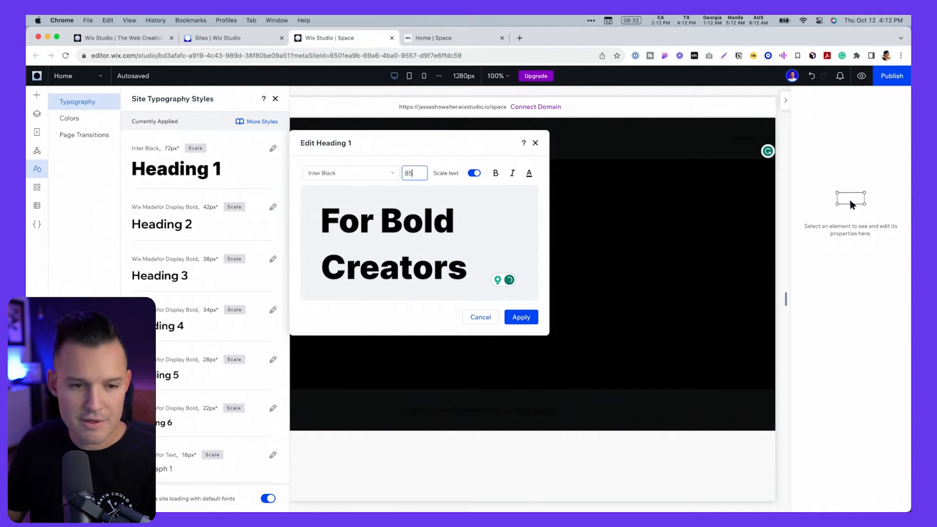
key(Return)
click(512, 314)
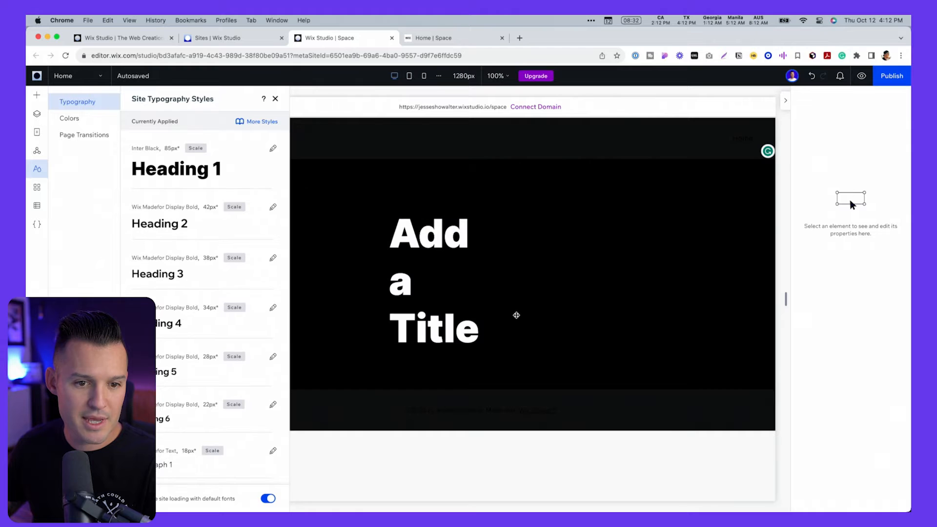
- Widen the title's text box to about 509 px and replace its text with the Figma headline "We make crypto clear and simple"
click(468, 276)
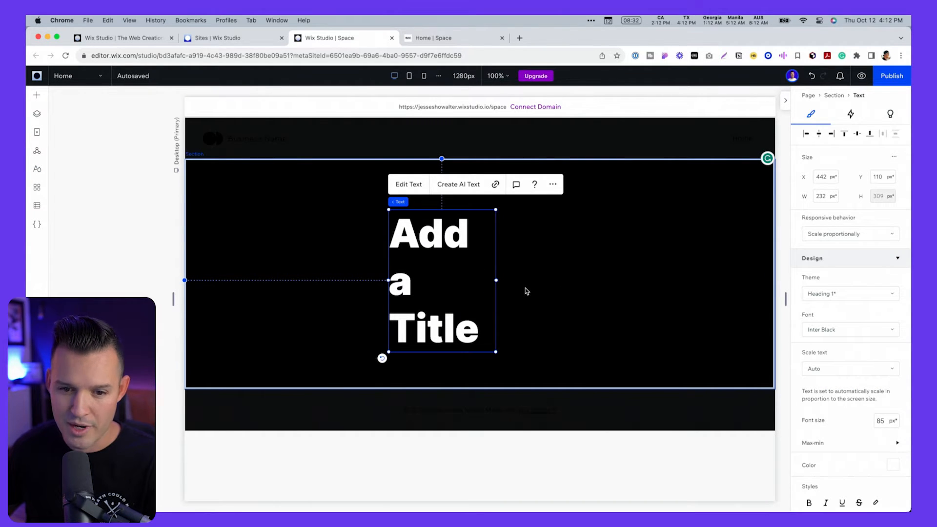
drag(497, 280, 616, 272)
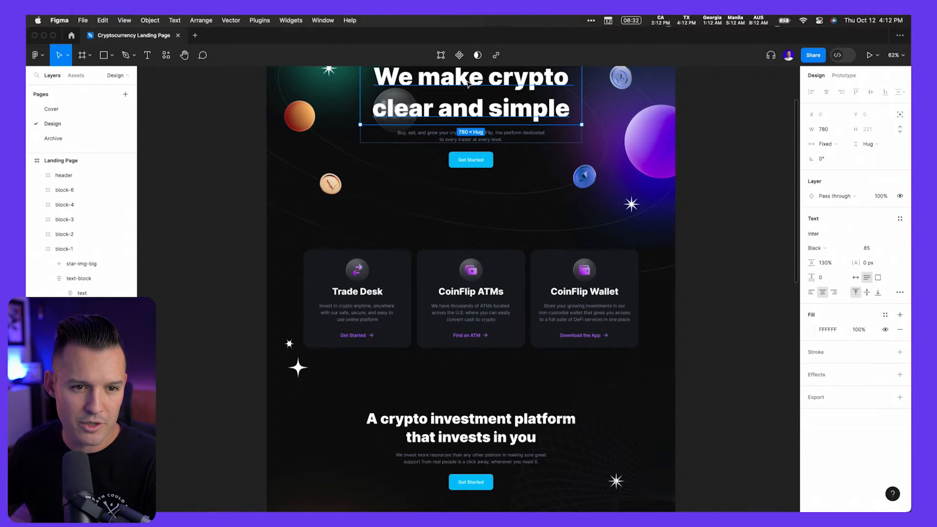
double_click(466, 81)
key(ctrl+Right)
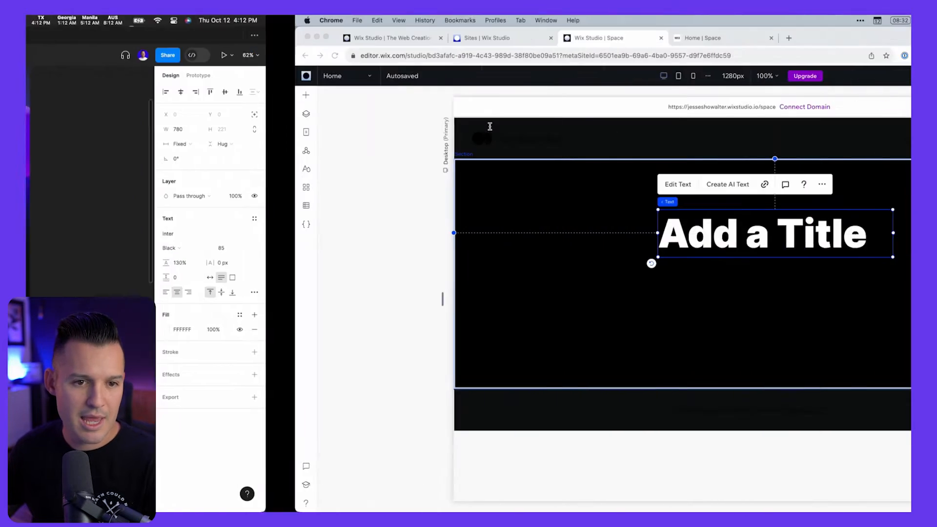
double_click(490, 228)
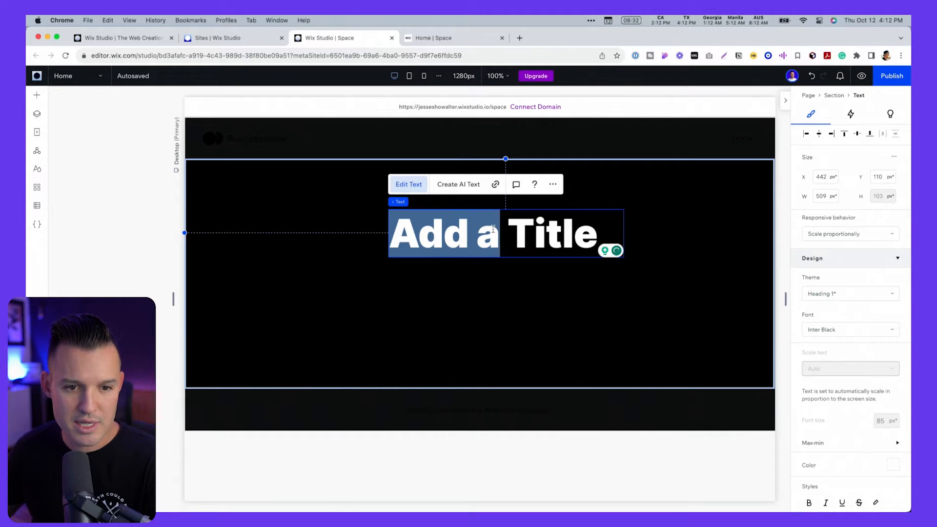
key(super+a)
text(We make crypto clear and simple)
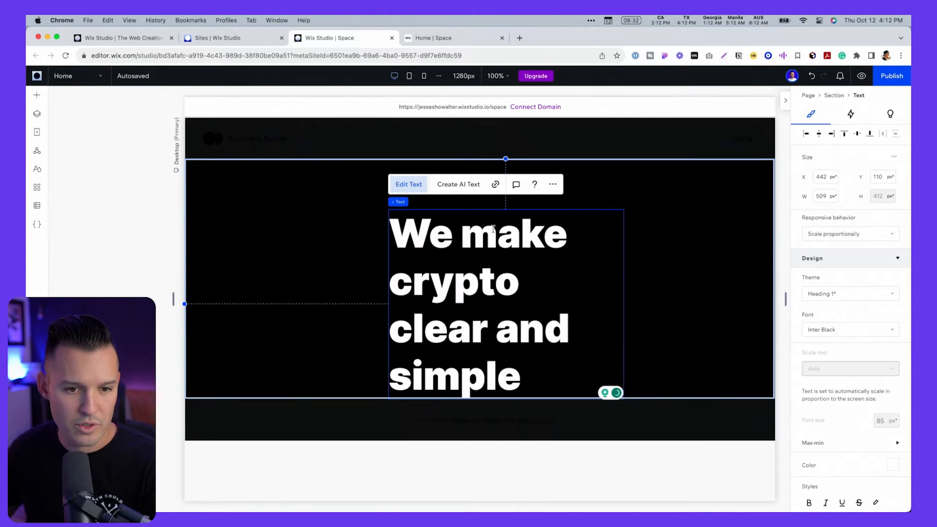
- Widen the headline's text box to about 732 px and reposition it at about X 286, Y 111 in the section
click(679, 230)
click(389, 246)
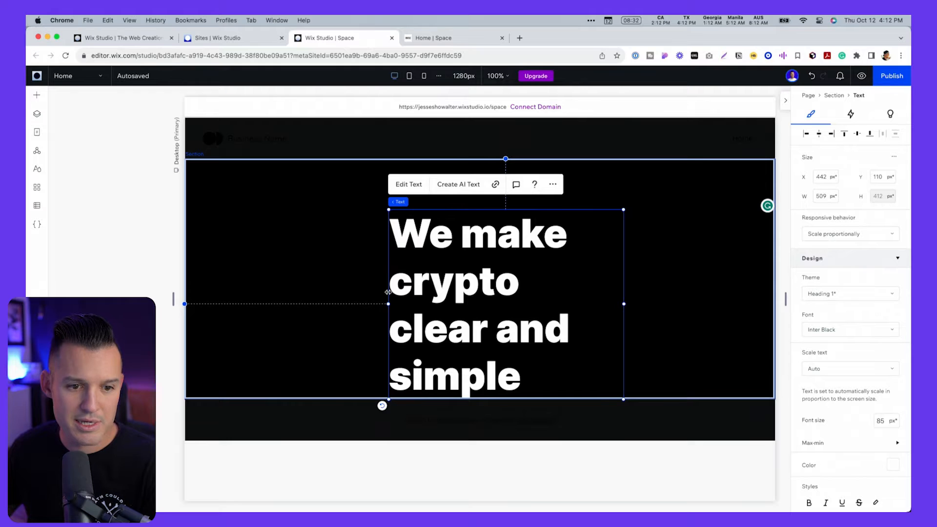
drag(388, 305, 286, 307)
drag(510, 262, 541, 263)
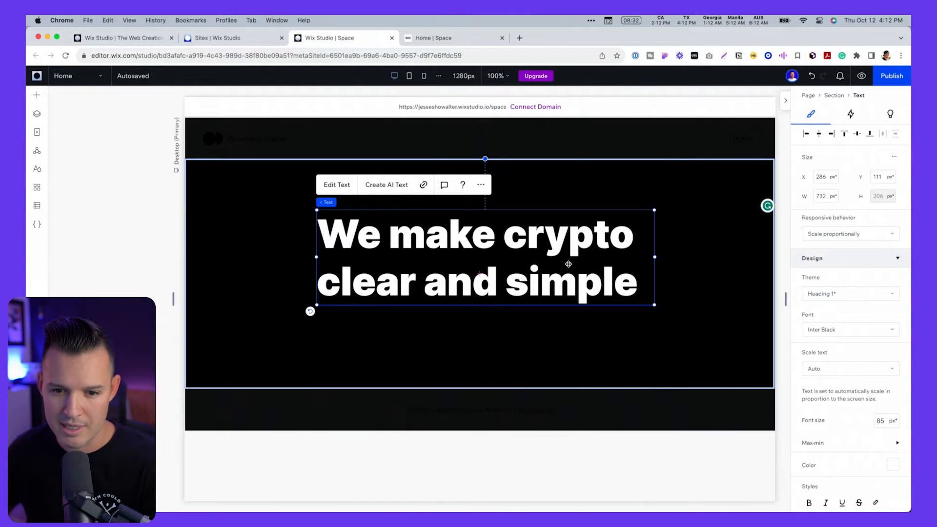
- Center-align the text of the hero headline
scroll(863, 320, down, 5)
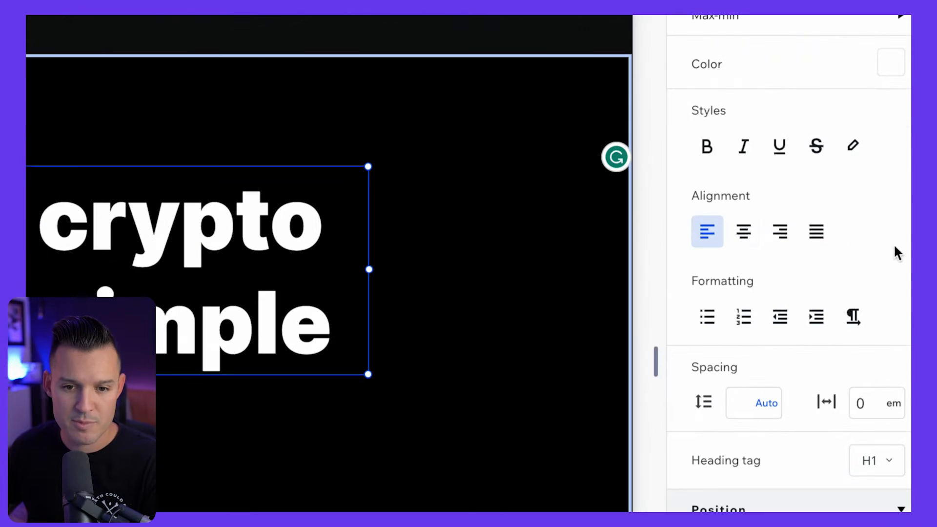
click(743, 238)
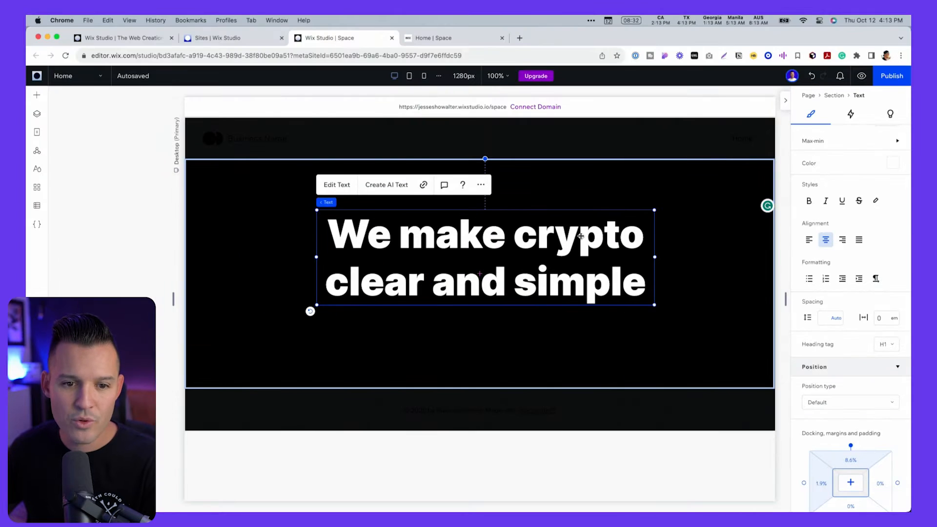
- Move the headline to about X 51, Y 56 in the section and test how it responds to narrower page widths
drag(580, 236, 507, 237)
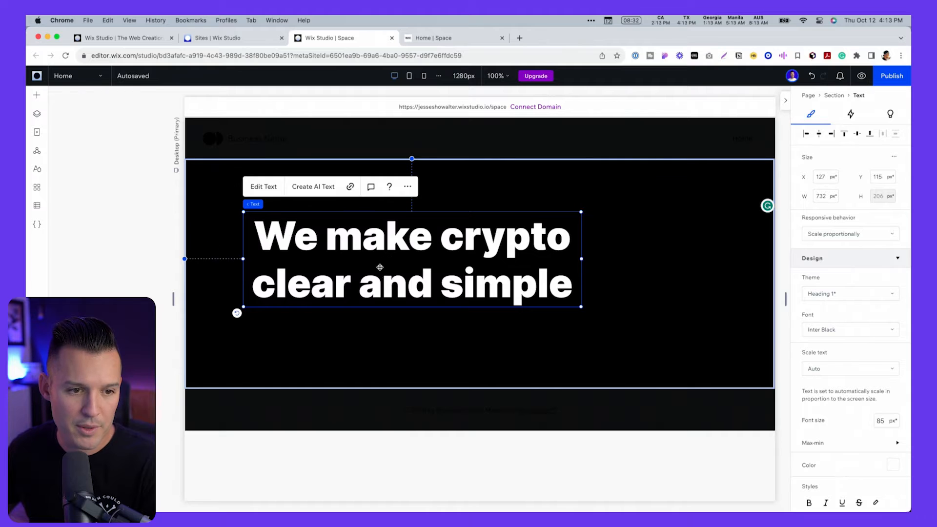
drag(380, 266, 344, 239)
drag(786, 297, 726, 272)
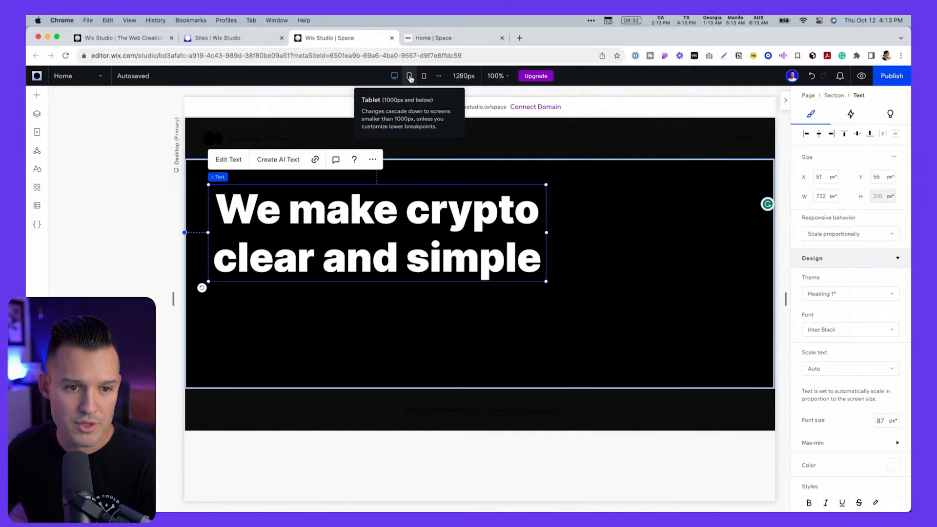
click(409, 76)
click(395, 77)
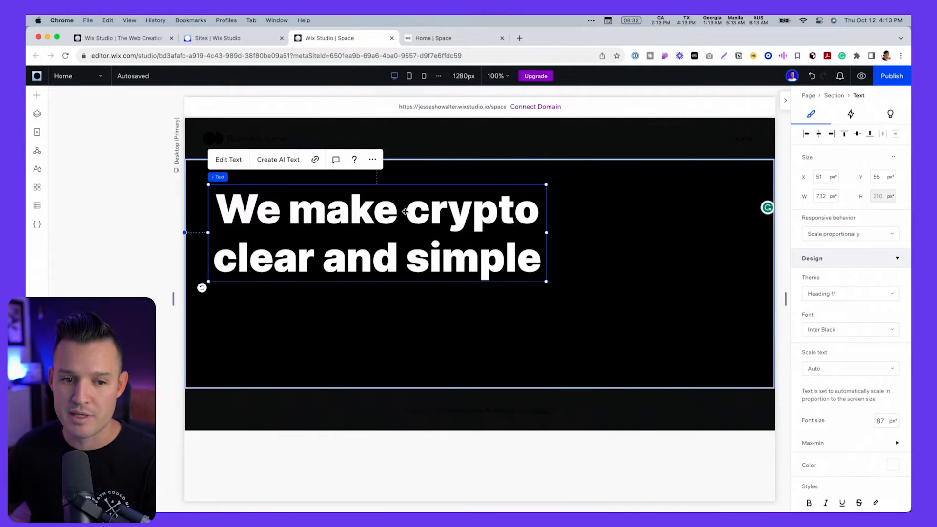
- Align the headline to the center and middle of its section
right_click(390, 211)
mouse_move(454, 406)
click(507, 424)
right_click(538, 208)
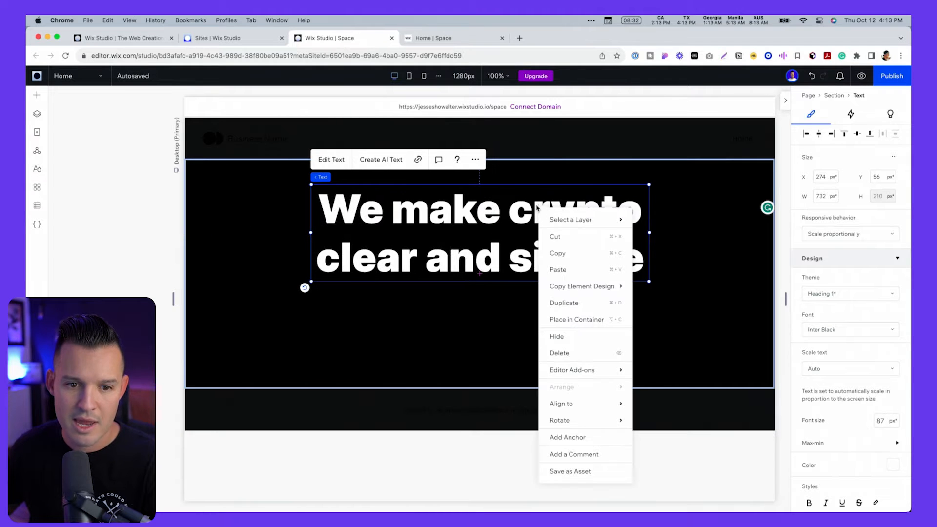
mouse_move(602, 407)
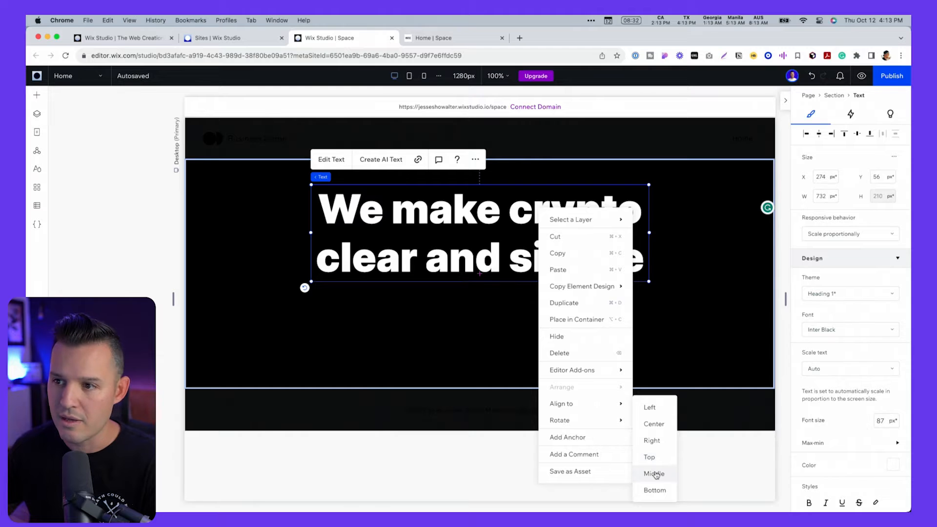
click(654, 474)
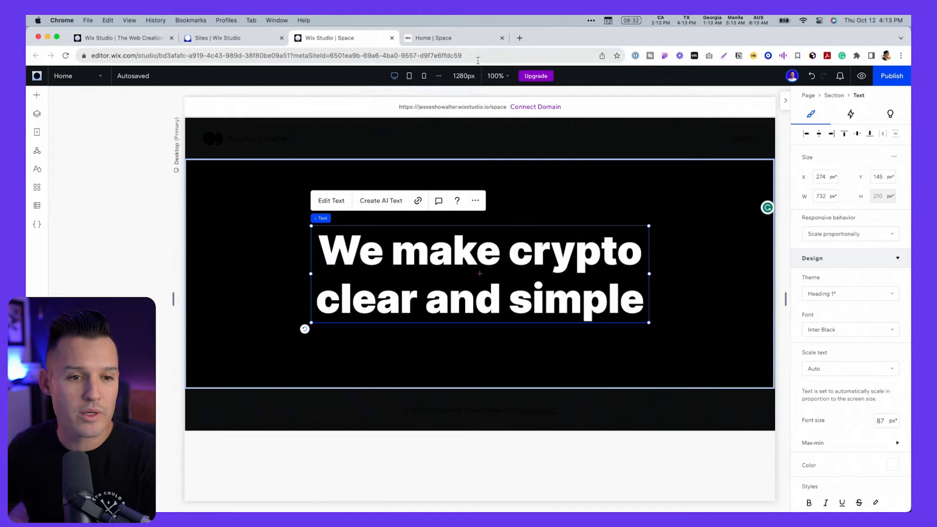
- Check the headline's layout at the tablet and mobile breakpoints and return to the desktop view
click(408, 77)
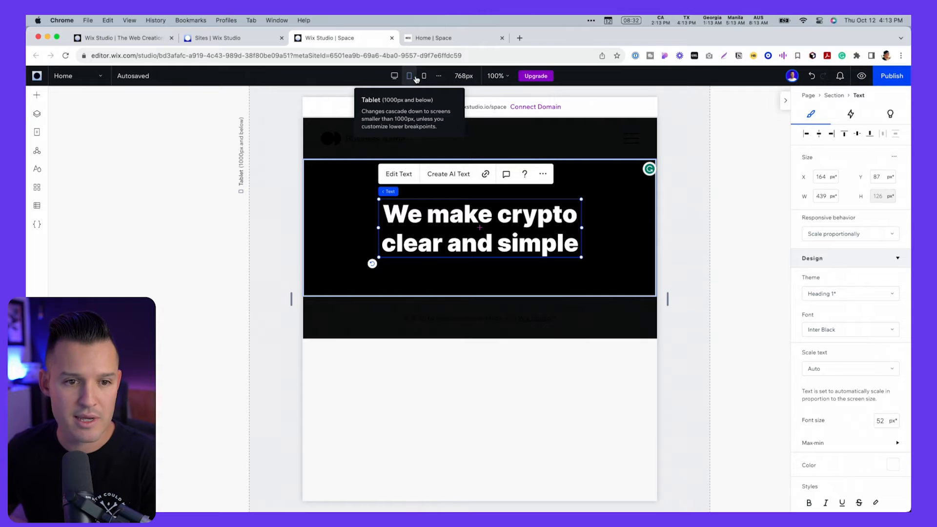
click(424, 77)
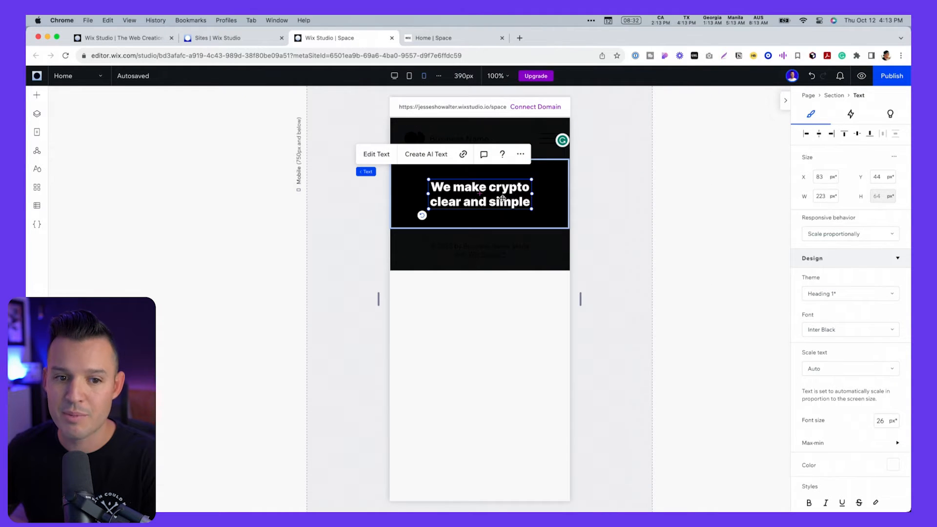
click(596, 196)
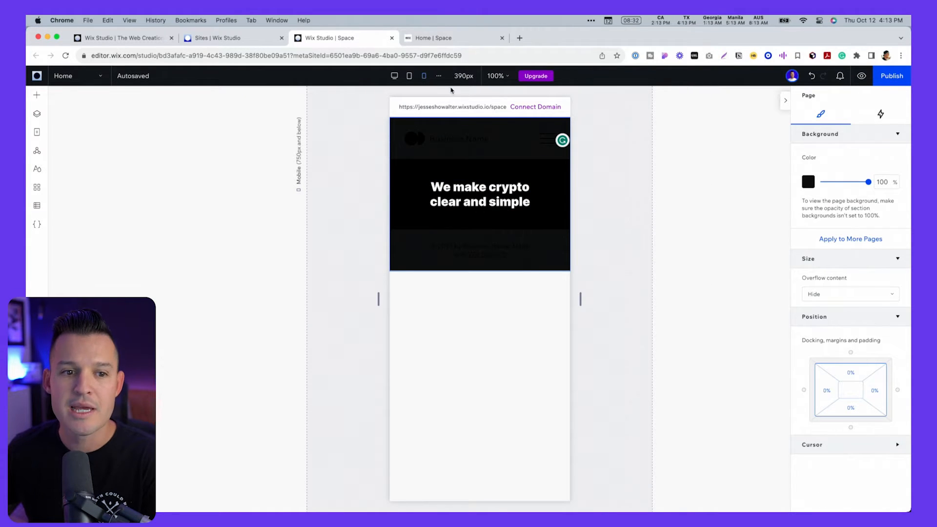
click(394, 75)
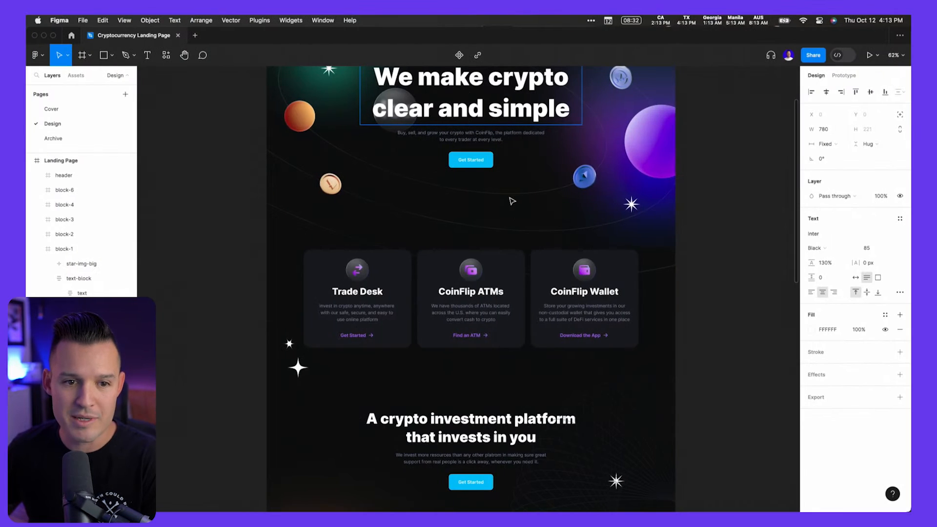
- Switch to Figma and copy the paragraph text beneath the hero headline of the landing page design
scroll(511, 201, up, 6)
scroll(511, 201, down, 4)
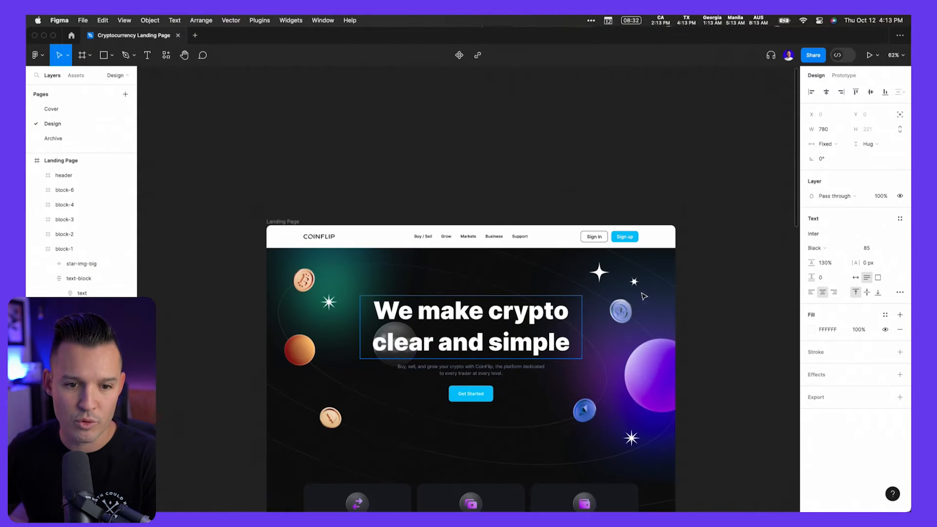
scroll(708, 304, down, 5)
click(379, 164)
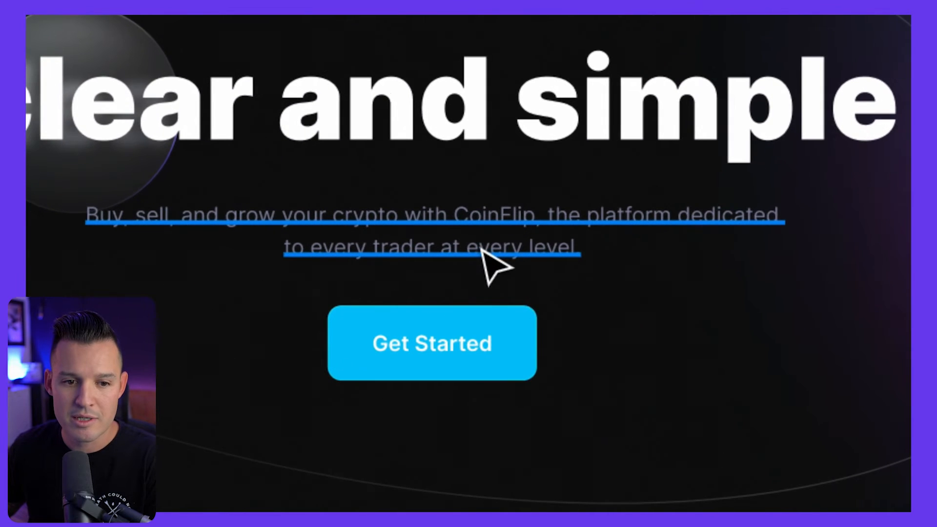
click(471, 246)
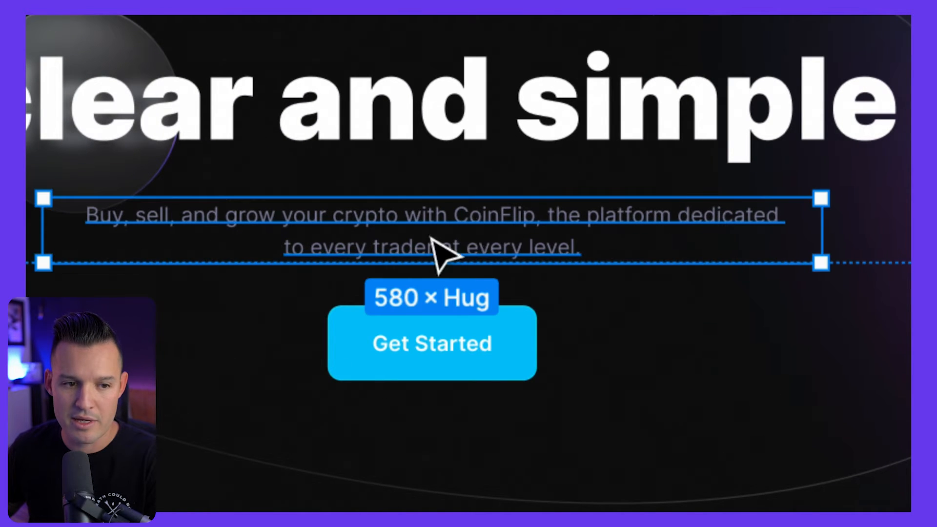
double_click(463, 225)
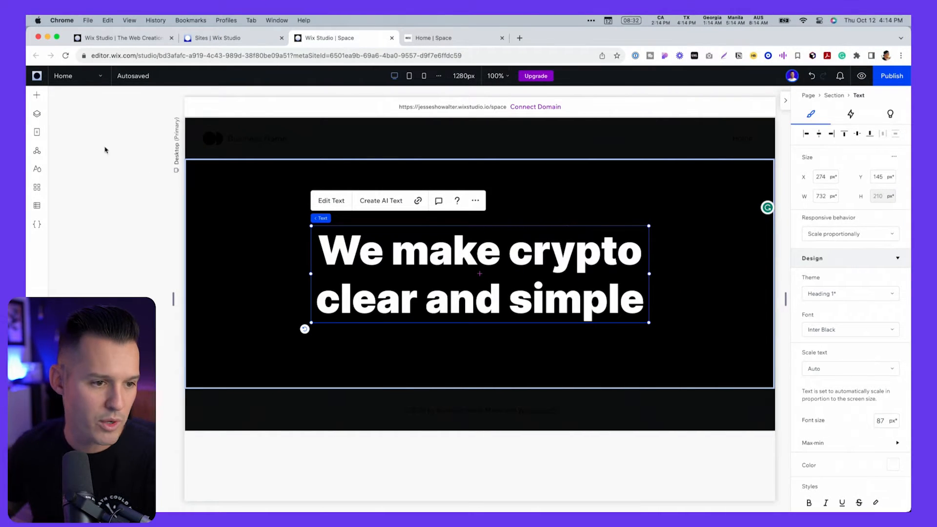
- Check the paragraph's text size in Figma and add a Paragraph 2 text element beneath the headline in Wix Studio
click(64, 95)
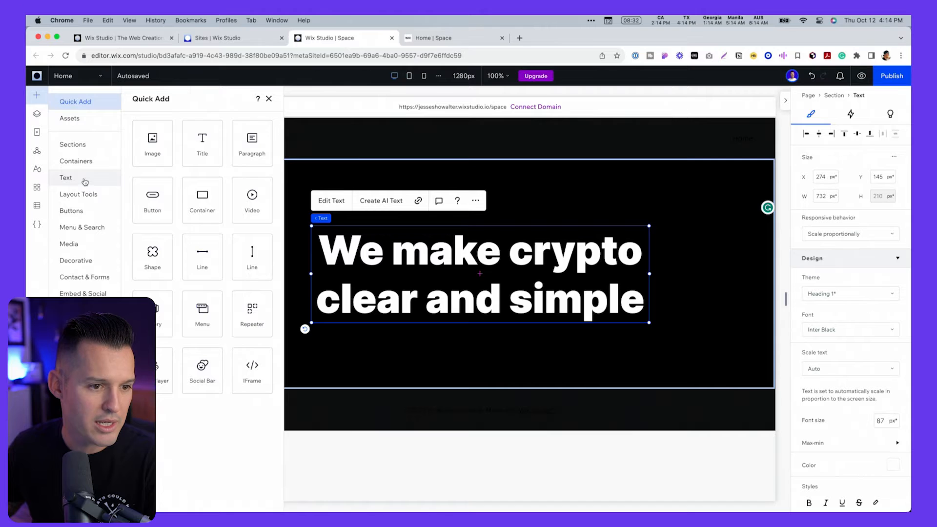
click(100, 179)
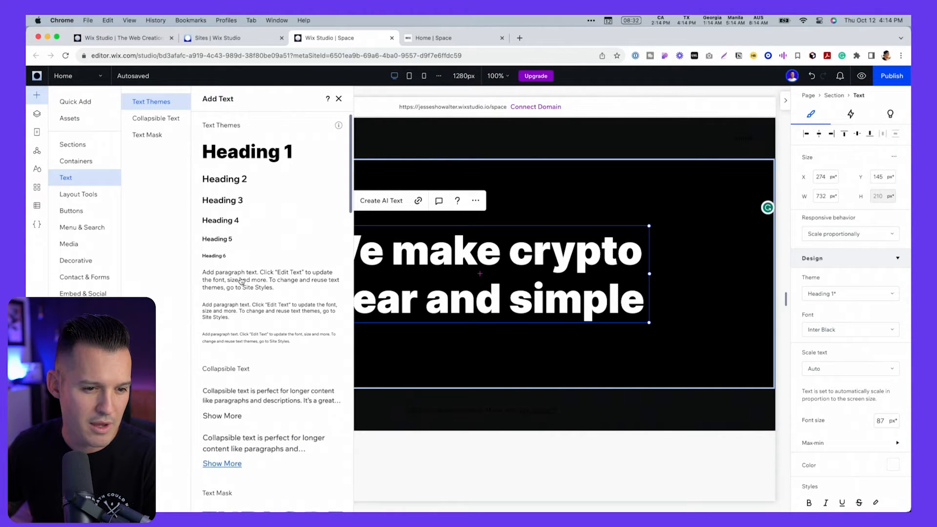
key(ctrl+Left)
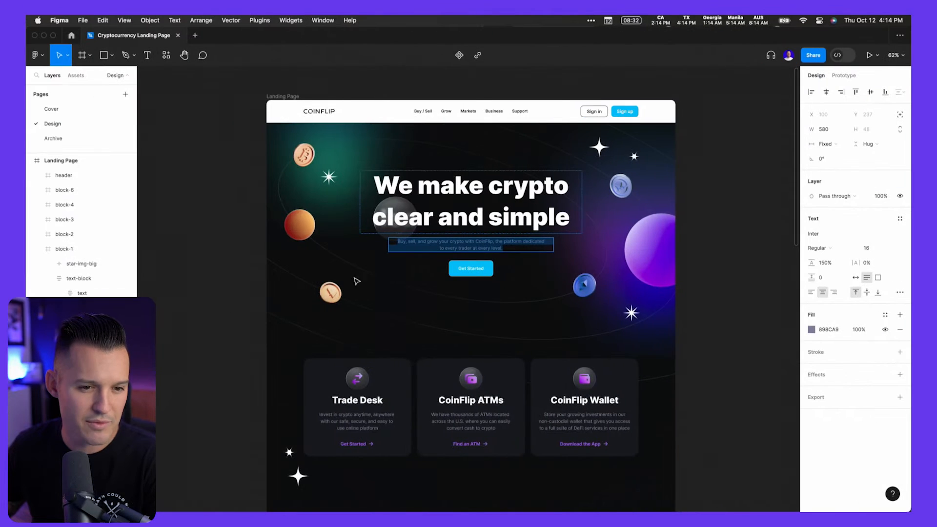
key(ctrl+Right)
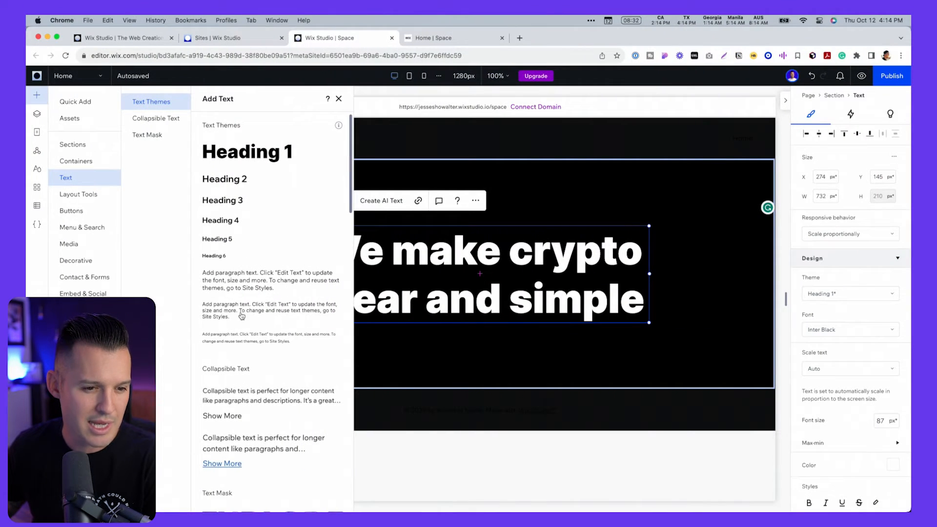
drag(235, 313, 482, 348)
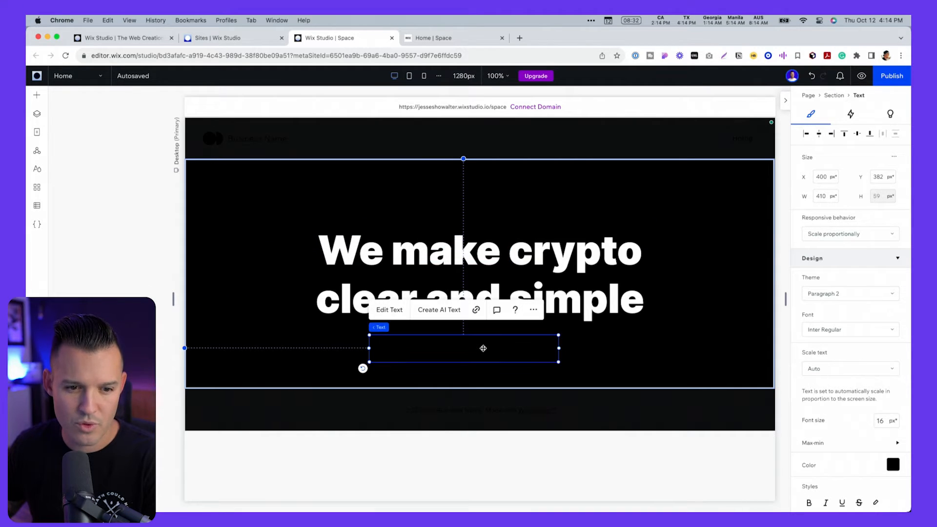
- Replace the paragraph's placeholder text with "Buy, sell, and grow your crypto with CoinFlip, the platform dedicated to every trader at every level."
double_click(483, 347)
key(BackSpace)
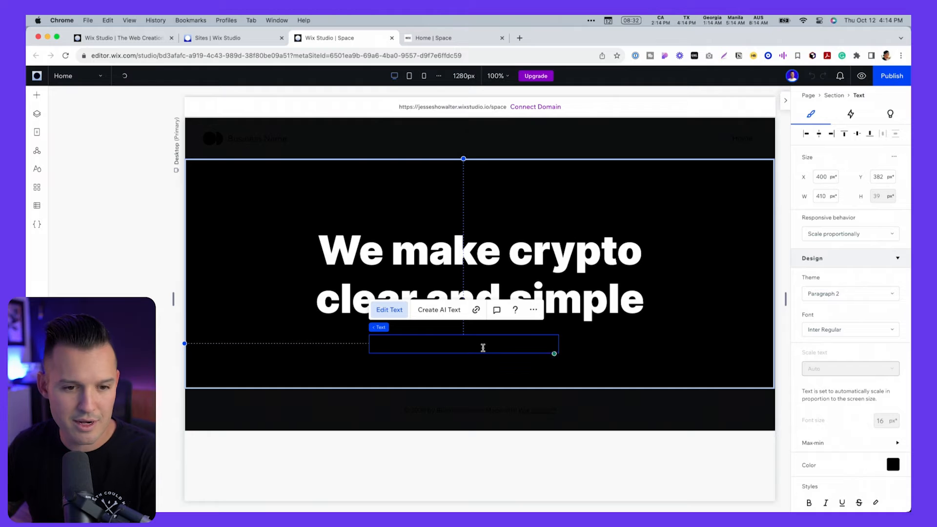
click(589, 352)
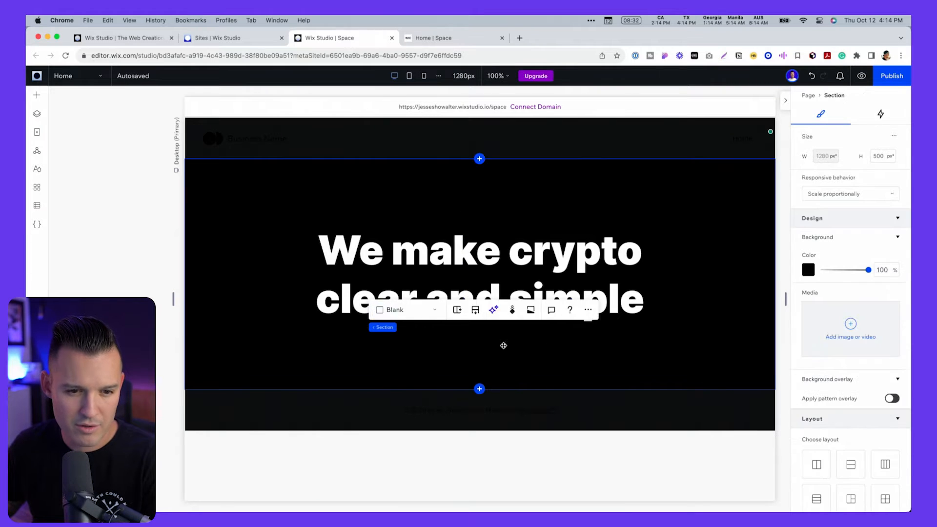
double_click(480, 346)
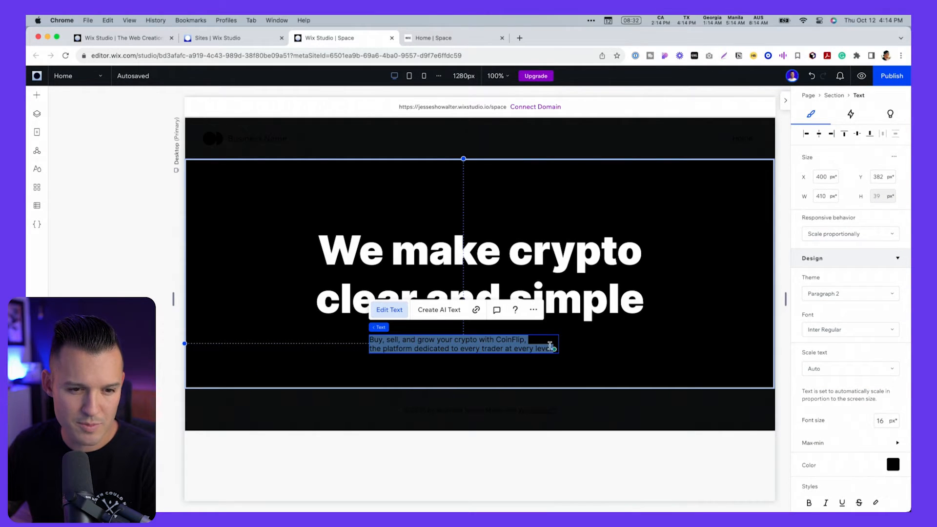
click(582, 342)
click(519, 345)
- Copy the paragraph's fill color from Figma and apply it to the hero paragraph as custom color #898CA9
key(ctrl+Left)
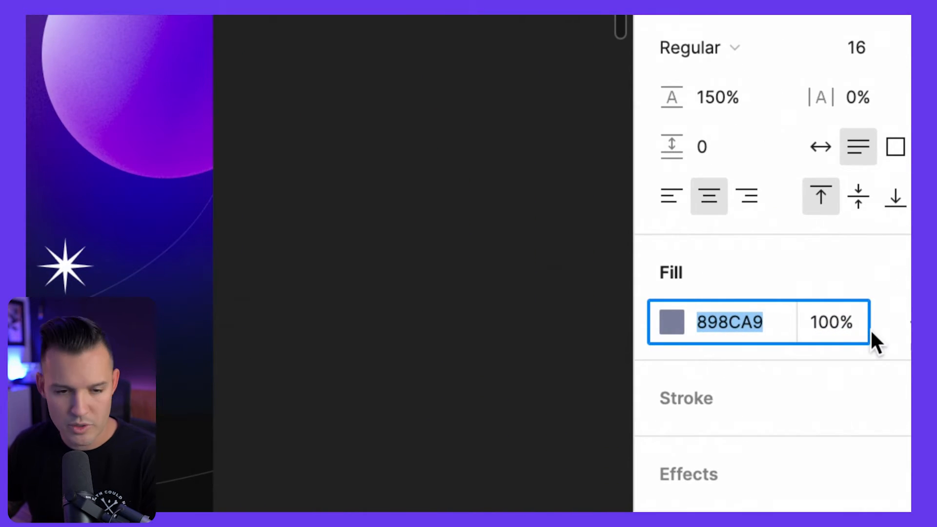
key(ctrl+Right)
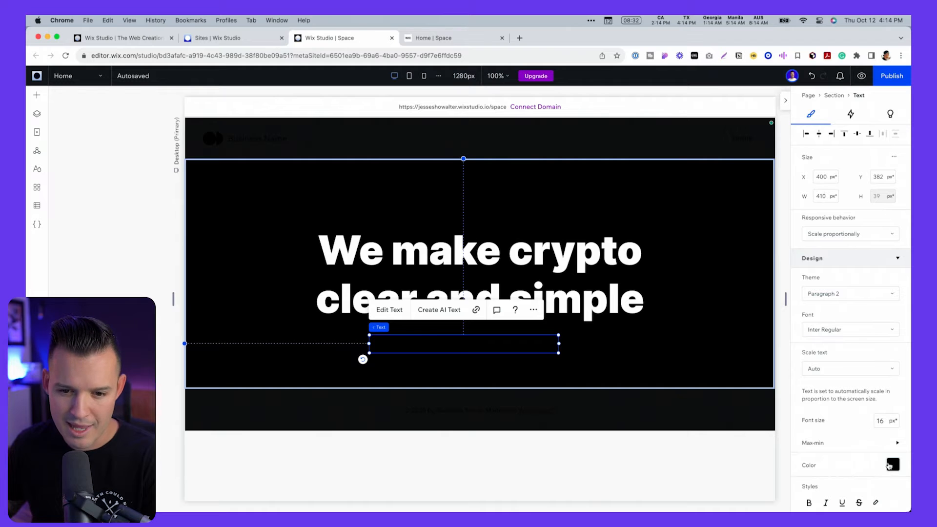
click(891, 465)
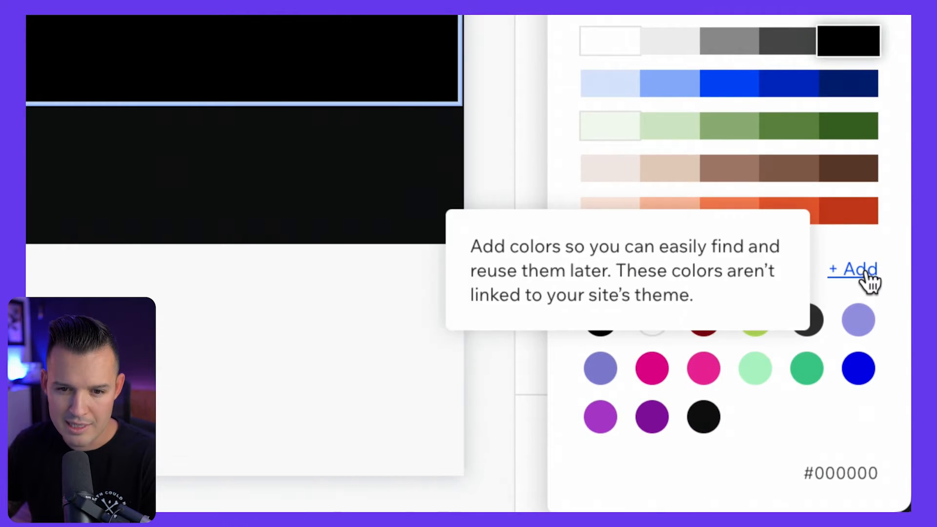
click(895, 438)
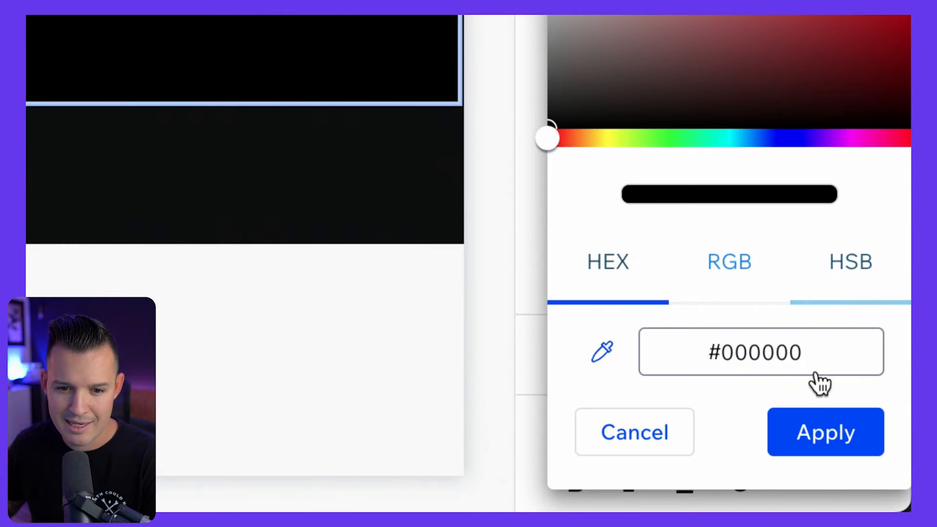
double_click(777, 351)
text(898CA9)
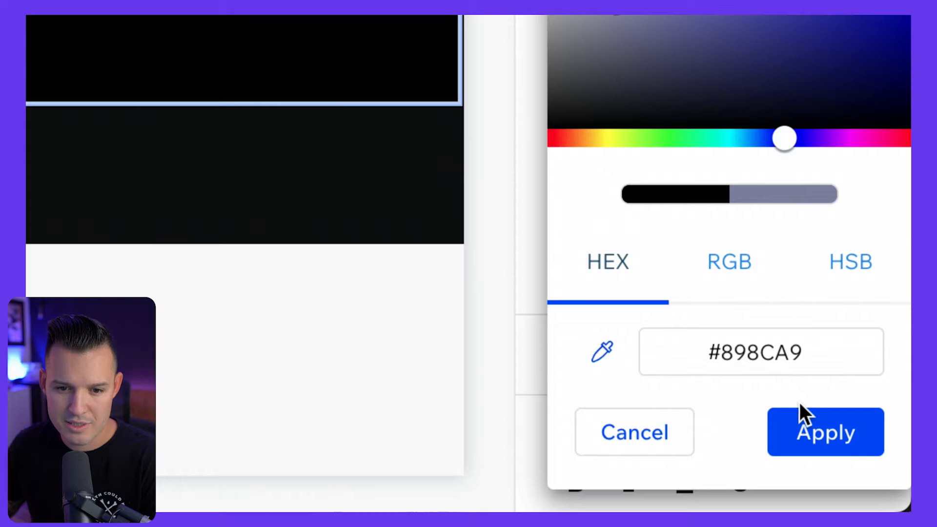
click(801, 412)
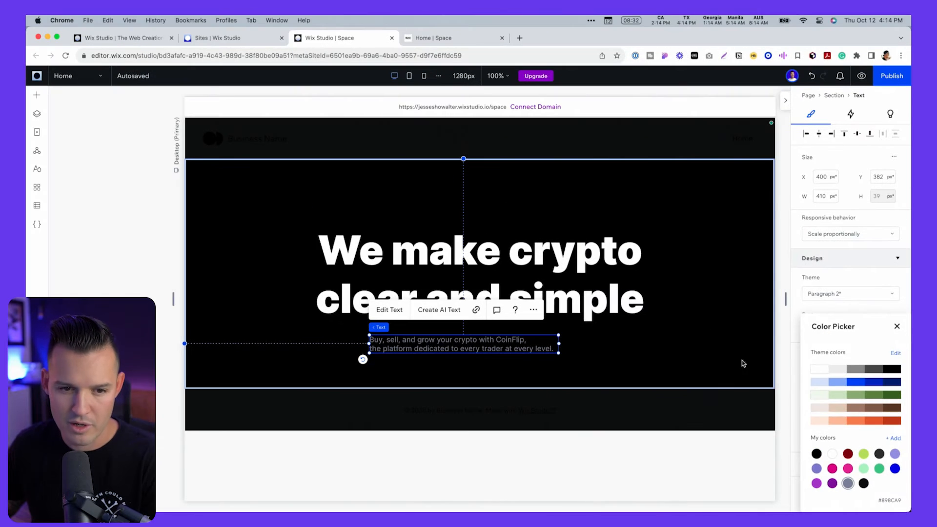
key(Escape)
key(Escape)
- Move the headline up to about Y 80 and place the paragraph beneath it at about X 435, Y 309
click(471, 291)
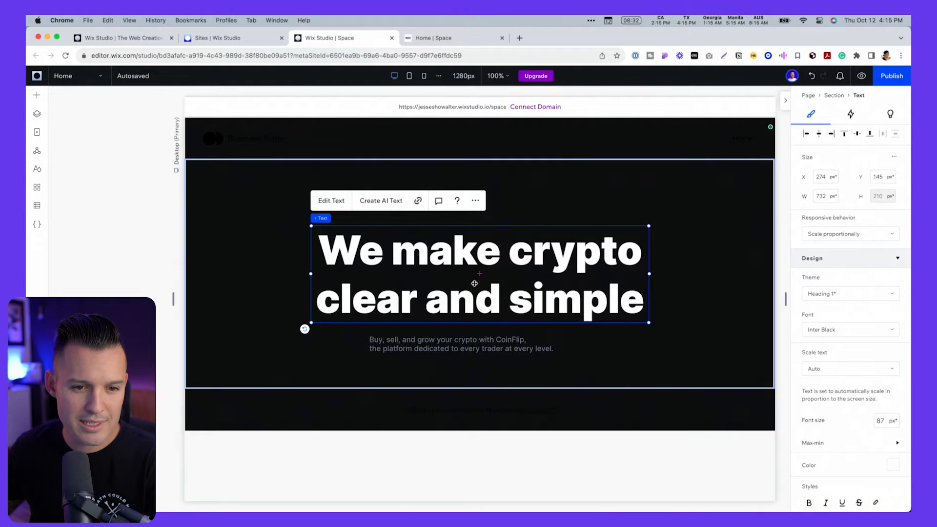
drag(473, 290, 474, 260)
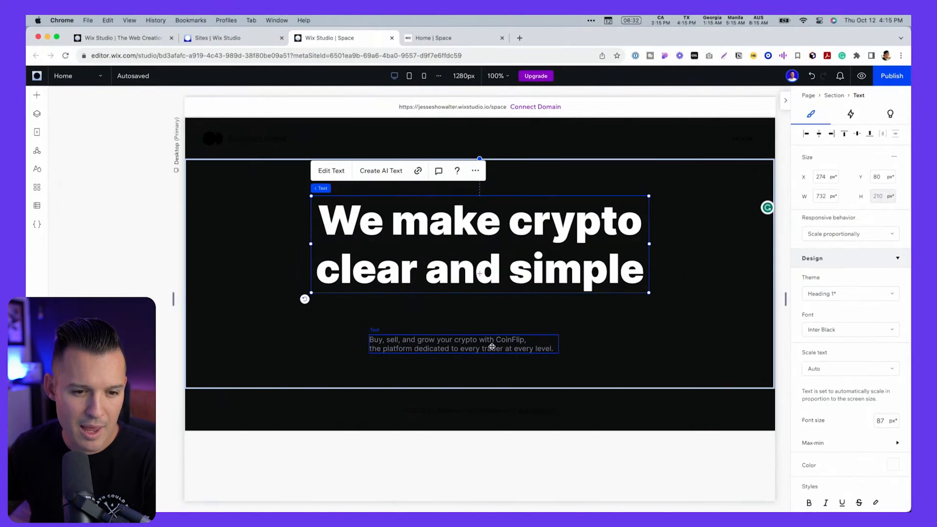
click(492, 347)
drag(491, 345, 498, 313)
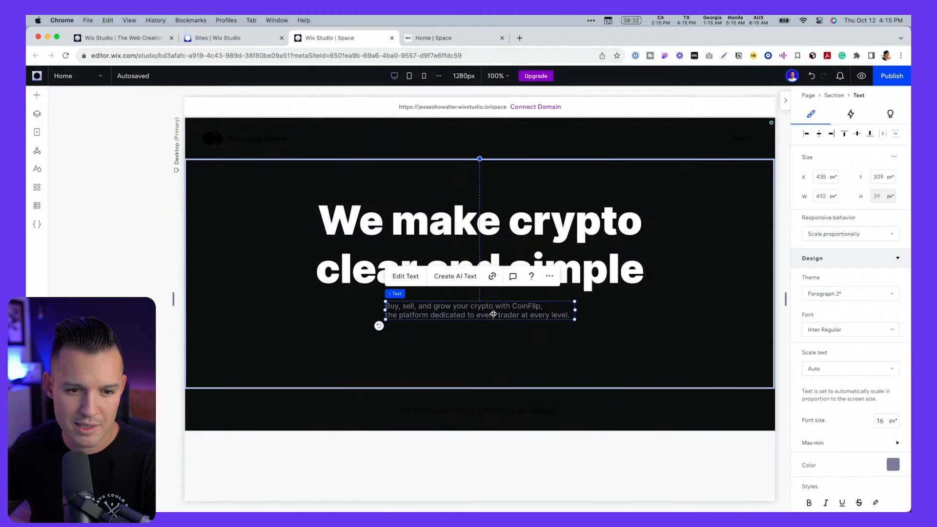
- Center-align the hero paragraph's text and widen its text box toward the right, comparing it with the Figma design
scroll(848, 427, down, 3)
click(826, 414)
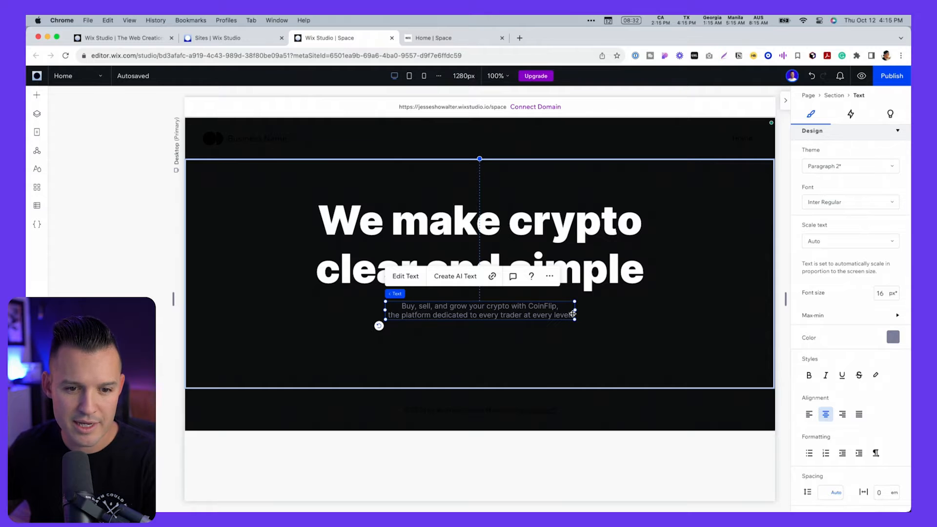
drag(576, 311, 624, 311)
key(super+Tab)
key(super+Tab)
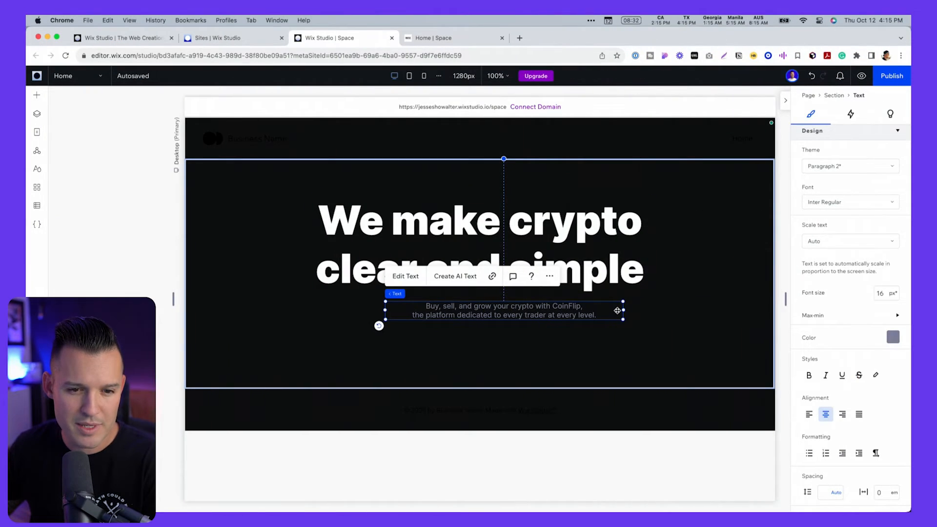
- Widen the hero paragraph's text box so the first line ends at "dedicated" and center it beneath the headline
mouse_move(623, 310)
mouse_down()
mouse_move(708, 317)
mouse_move(630, 310)
mouse_up()
drag(537, 308, 512, 308)
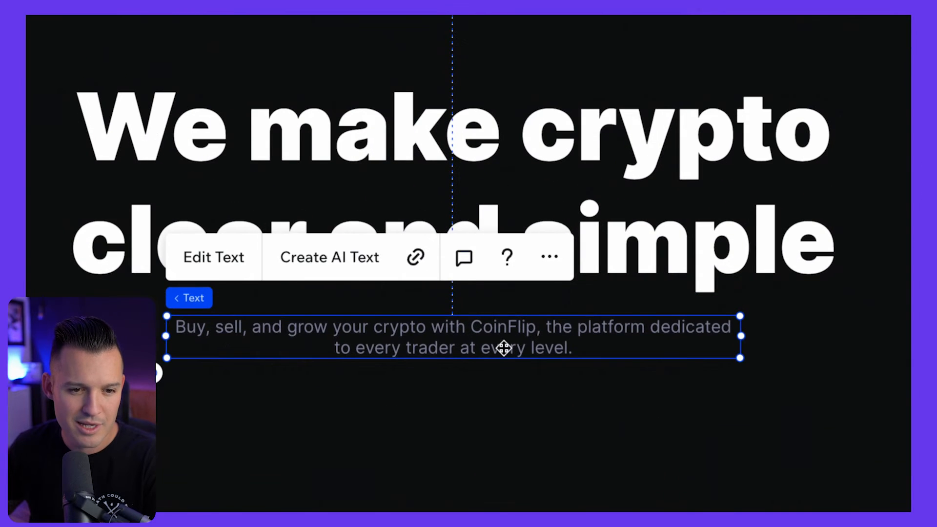
mouse_move(502, 316)
mouse_down()
mouse_move(528, 316)
mouse_move(519, 316)
mouse_up()
drag(544, 348, 504, 348)
drag(484, 281, 483, 282)
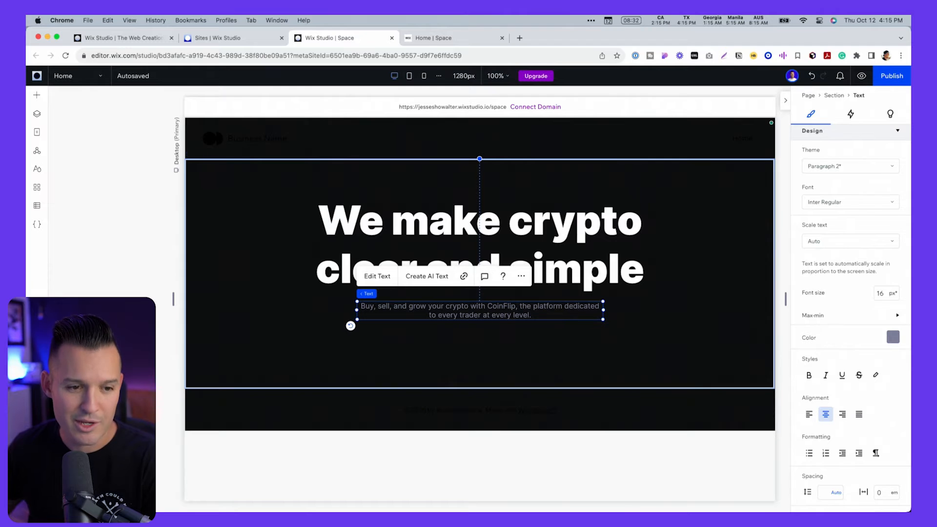
- Switch to Figma to copy the Get Started button's fill color, and add a button to the hero section in Wix Studio
click(126, 292)
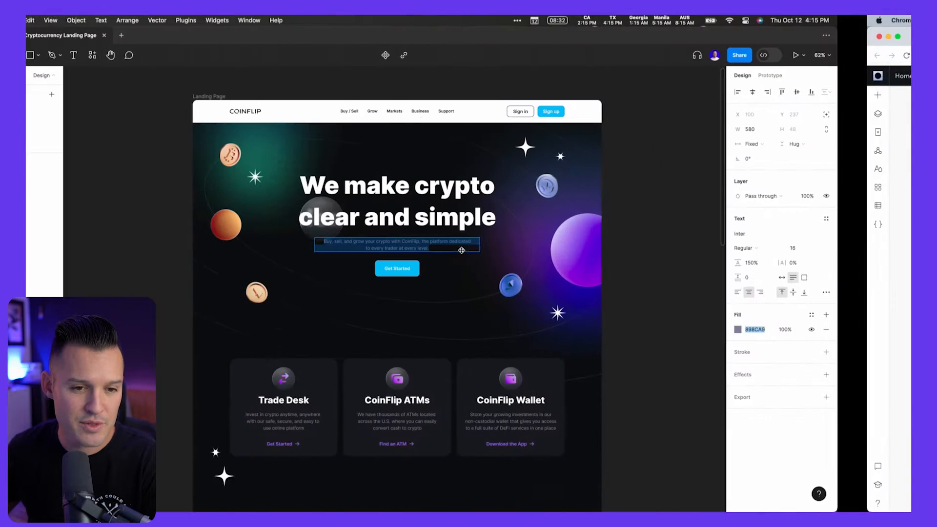
key(Escape)
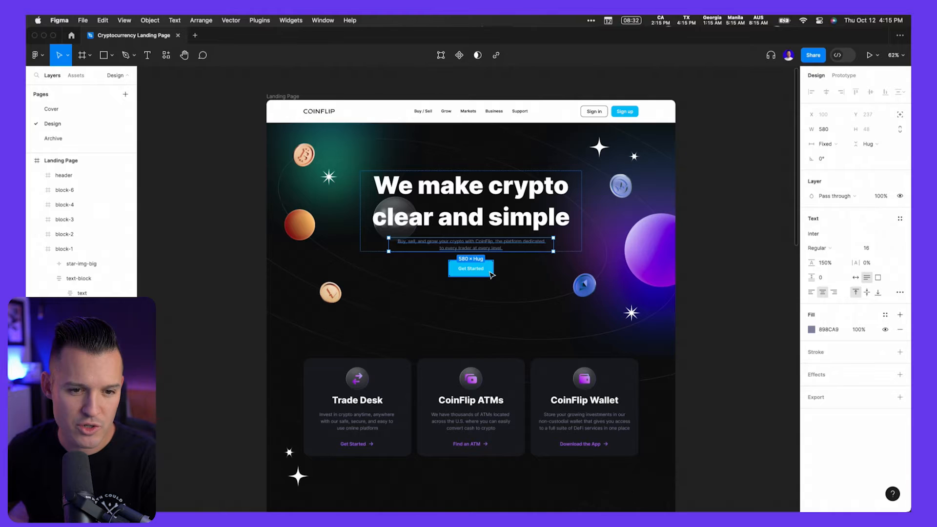
click(489, 271)
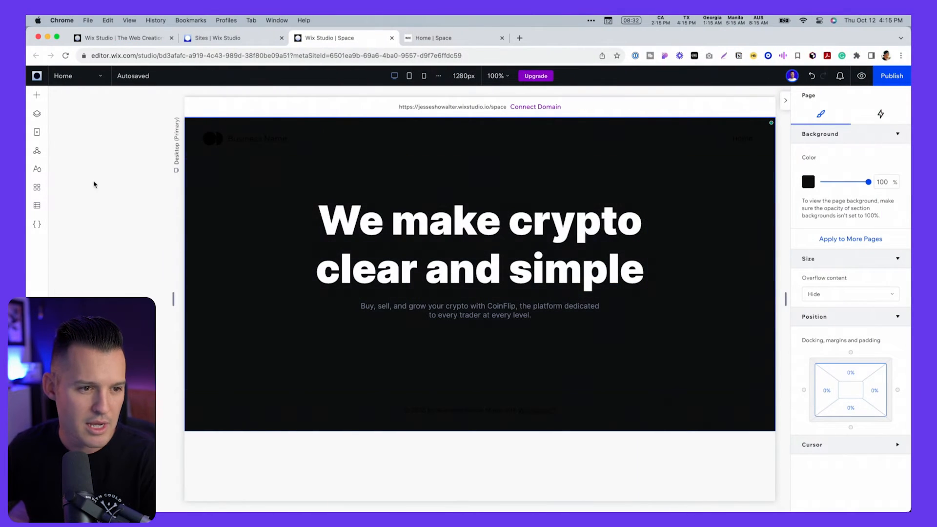
click(37, 95)
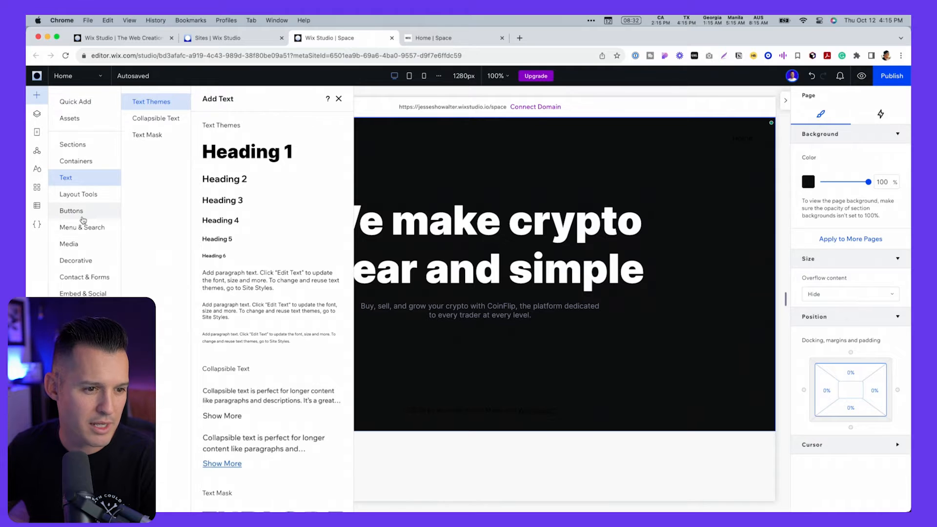
click(82, 216)
drag(244, 151, 477, 274)
- Set the Get Started button's fill to custom color #19C8FF and move the button centered beneath the hero paragraph
click(808, 356)
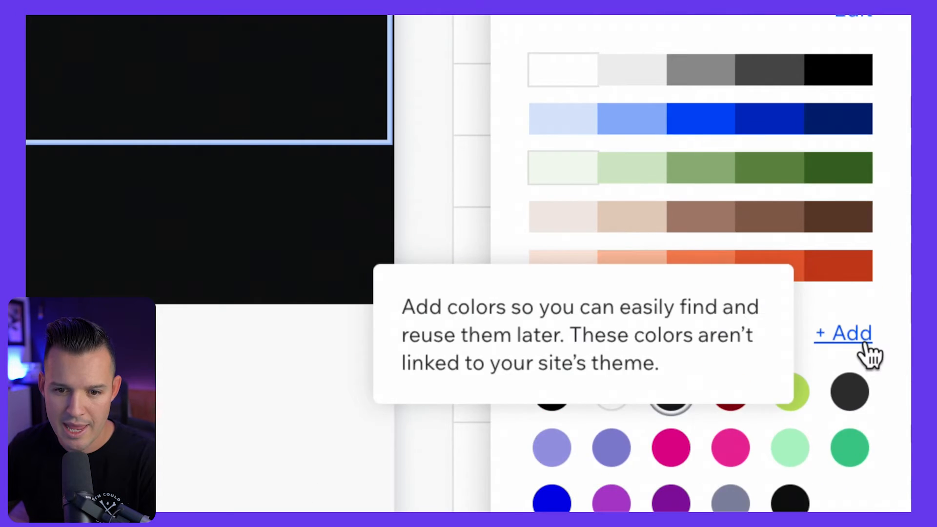
click(894, 437)
click(763, 430)
drag(801, 432, 700, 435)
text(19C8FF)
click(785, 502)
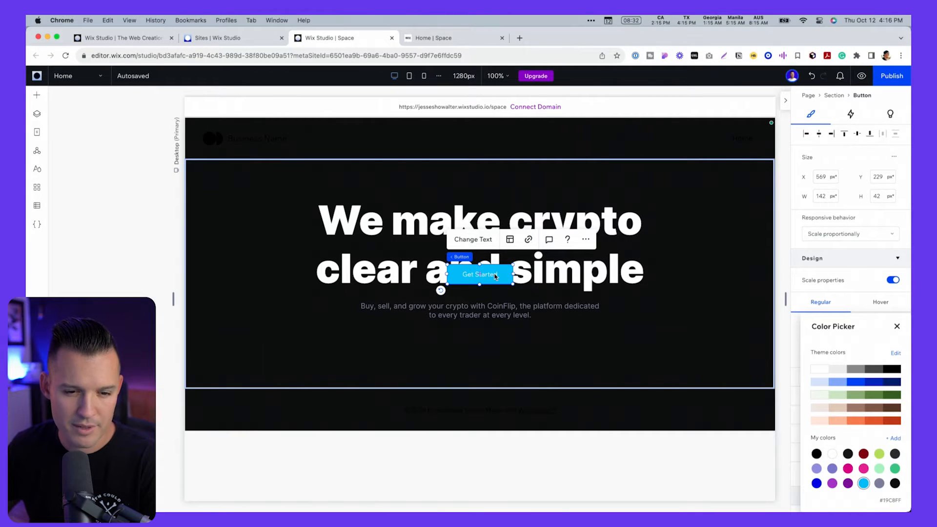
click(492, 271)
drag(496, 276, 495, 343)
shift+click(378, 305)
click(372, 276)
key(super+z)
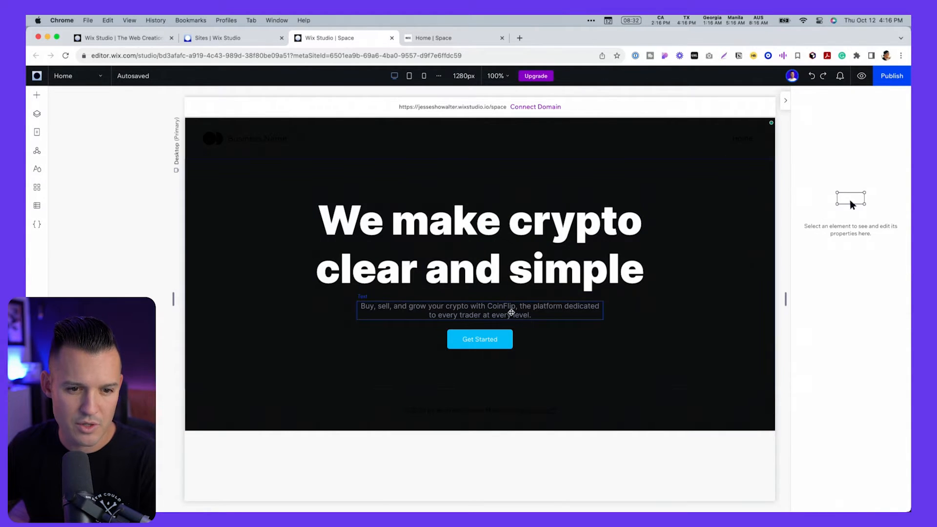
- Select the paragraph, Get Started button and headline together and combine them into a stack
click(511, 312)
shift+click(507, 343)
shift+click(544, 228)
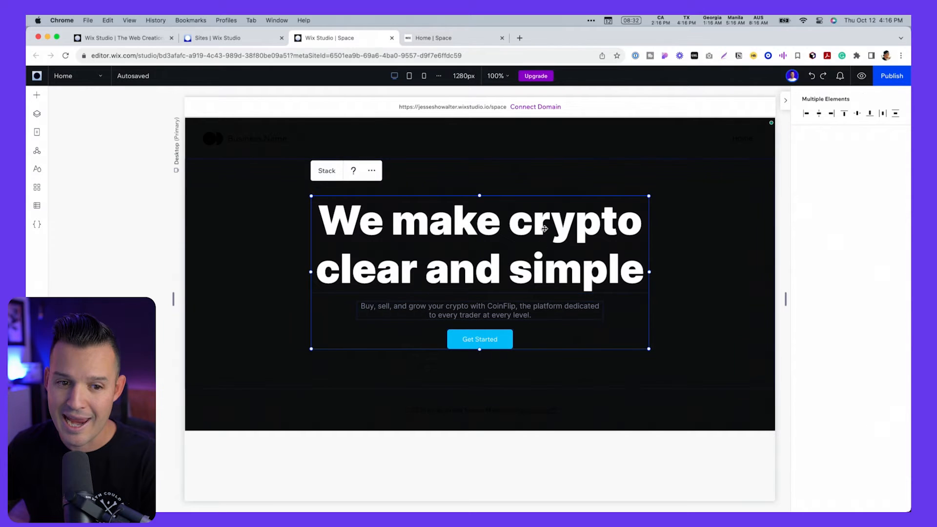
click(326, 171)
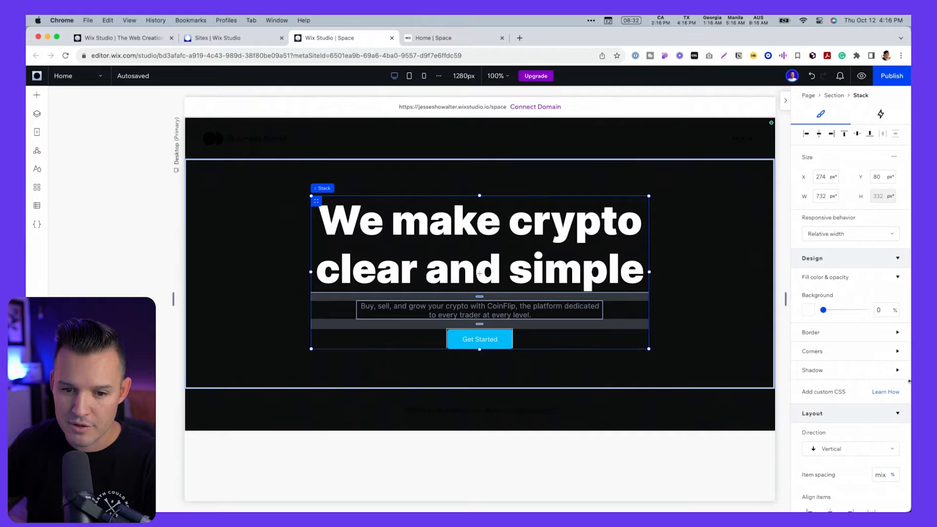
- Switch to Figma and check the auto layout spacing of the text-block frame containing the headline, paragraph and button
scroll(903, 380, down, 5)
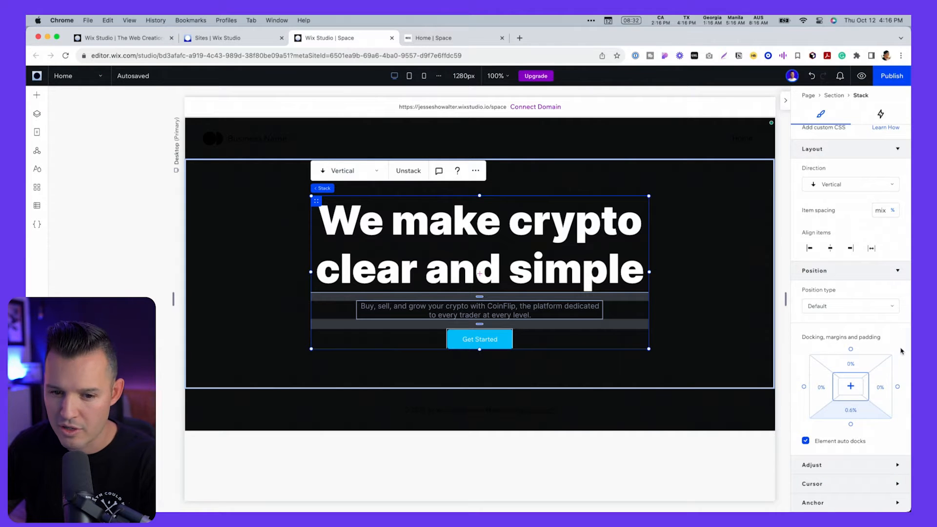
scroll(891, 346, up, 5)
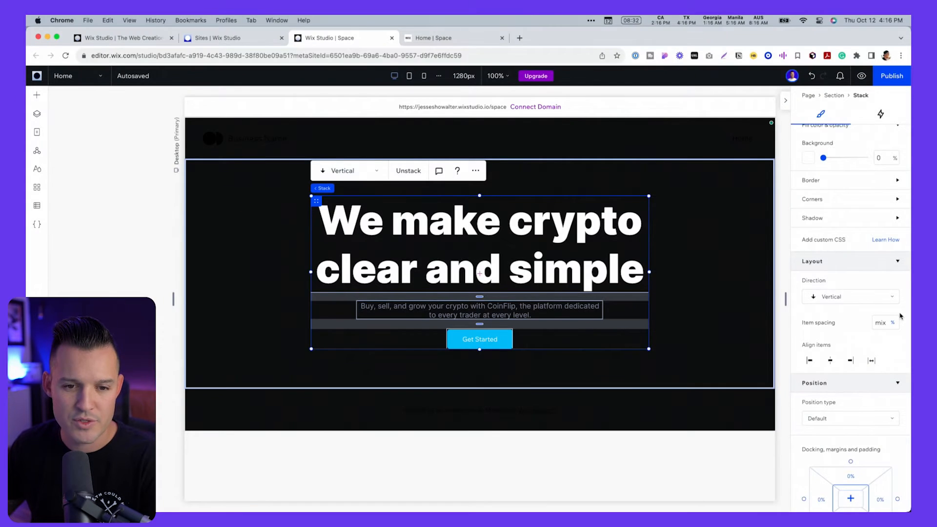
key(ctrl+Left)
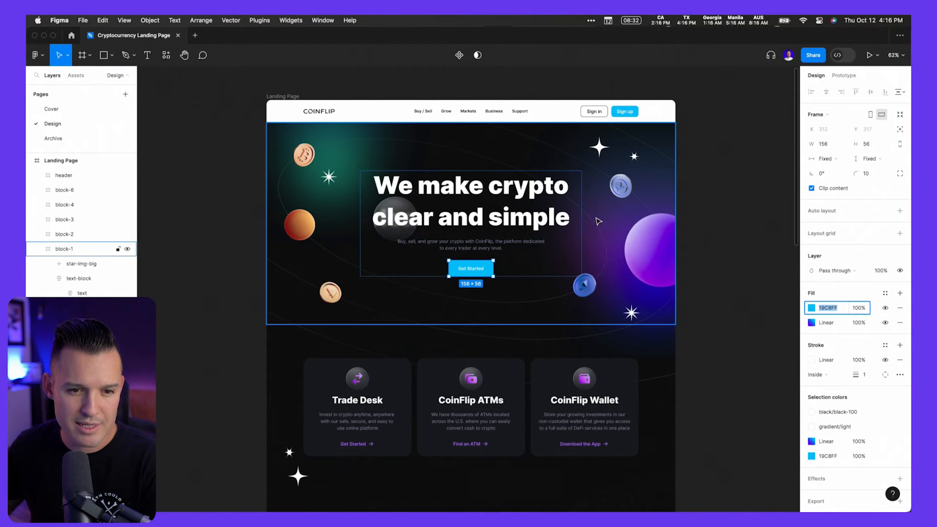
click(487, 196)
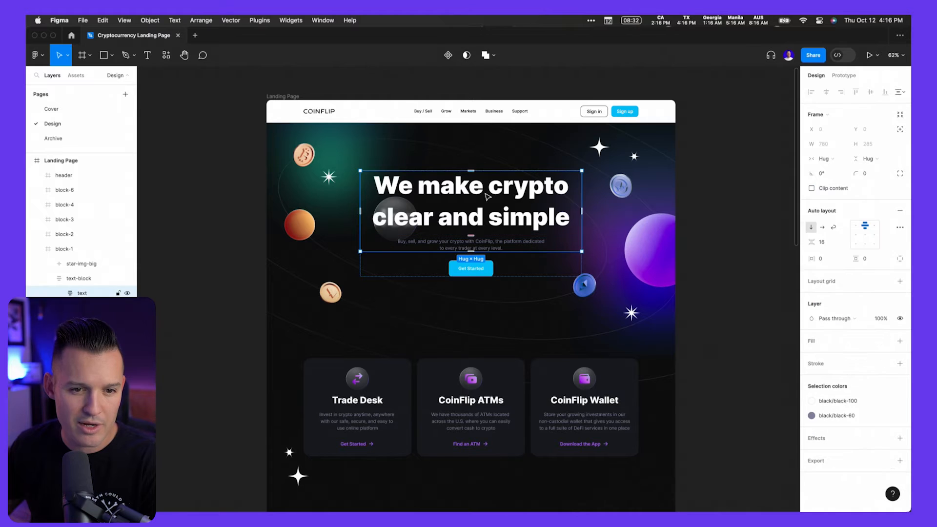
click(79, 278)
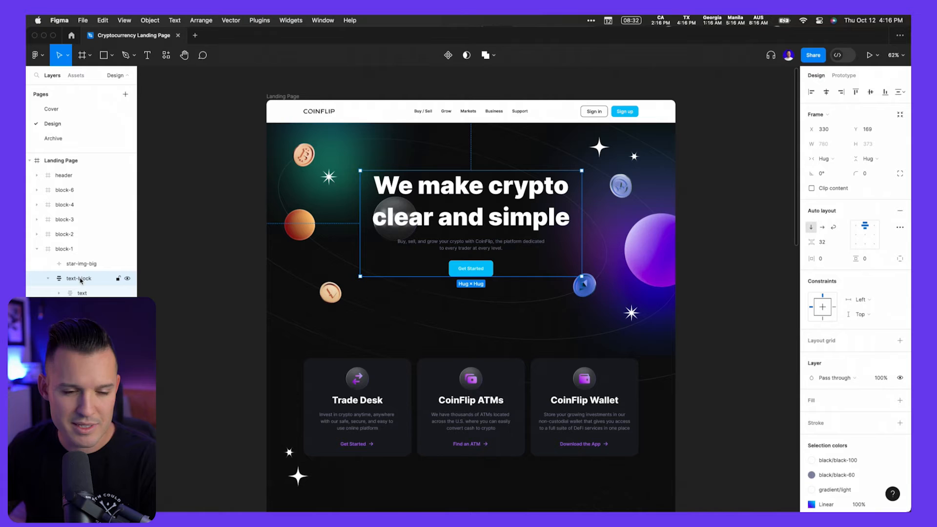
key(ctrl+Right)
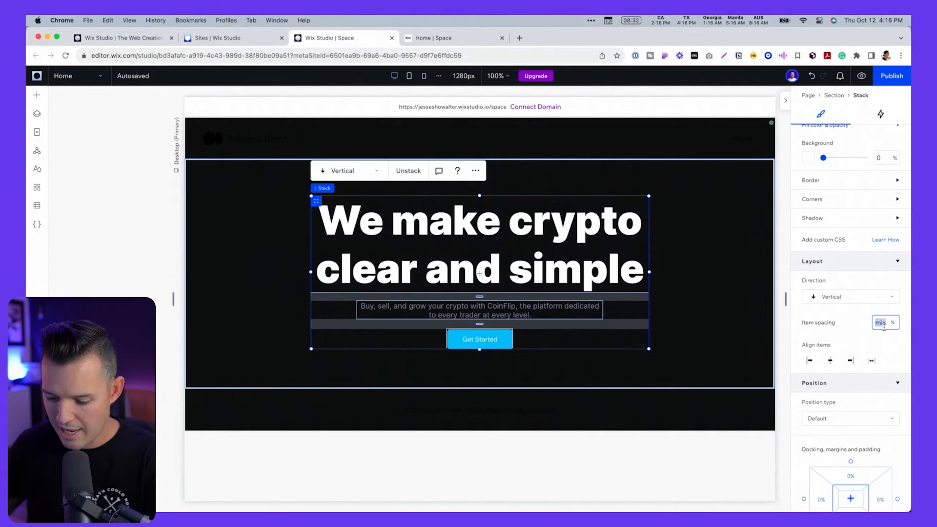
- Set the hero stack's item spacing to 32 and its unit to pixels
key(Return)
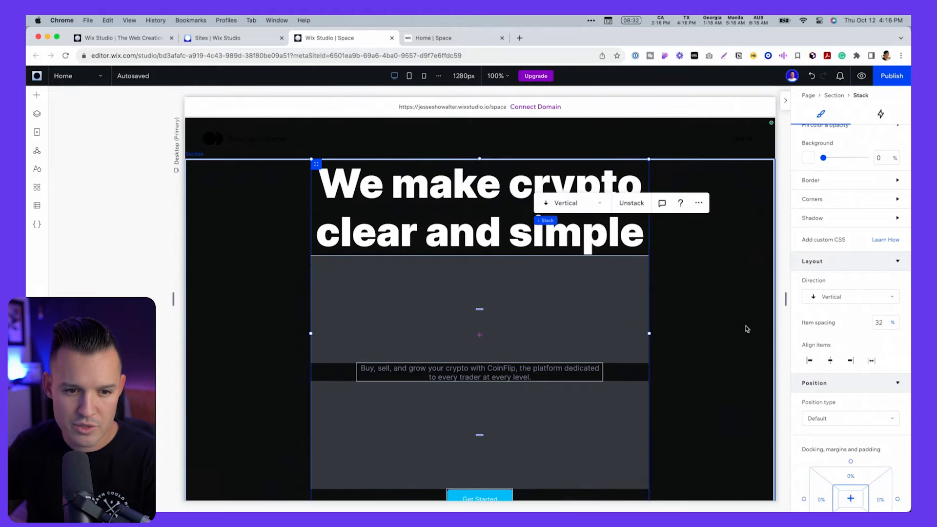
click(894, 322)
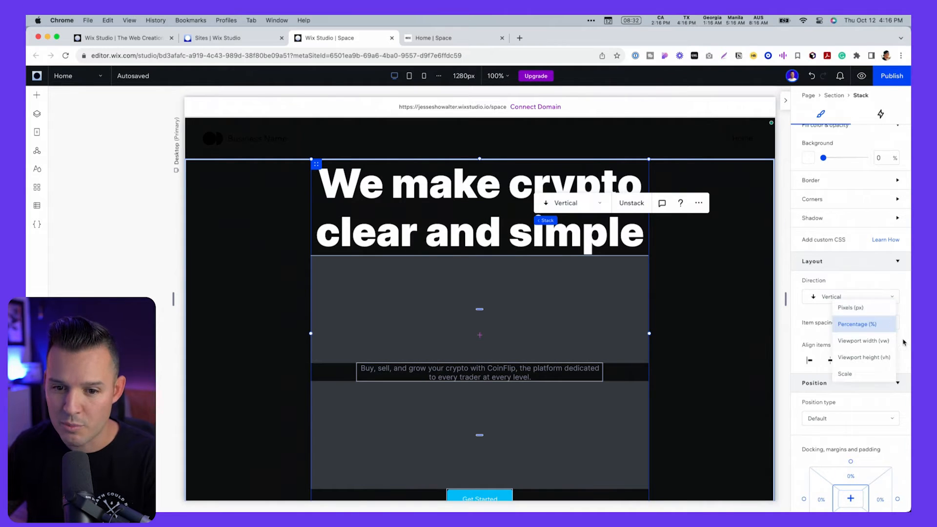
click(877, 313)
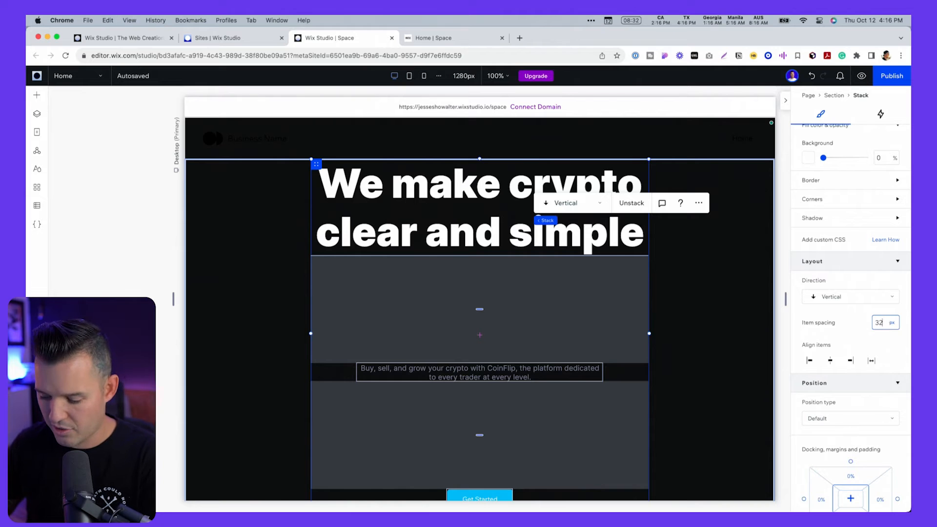
key(Return)
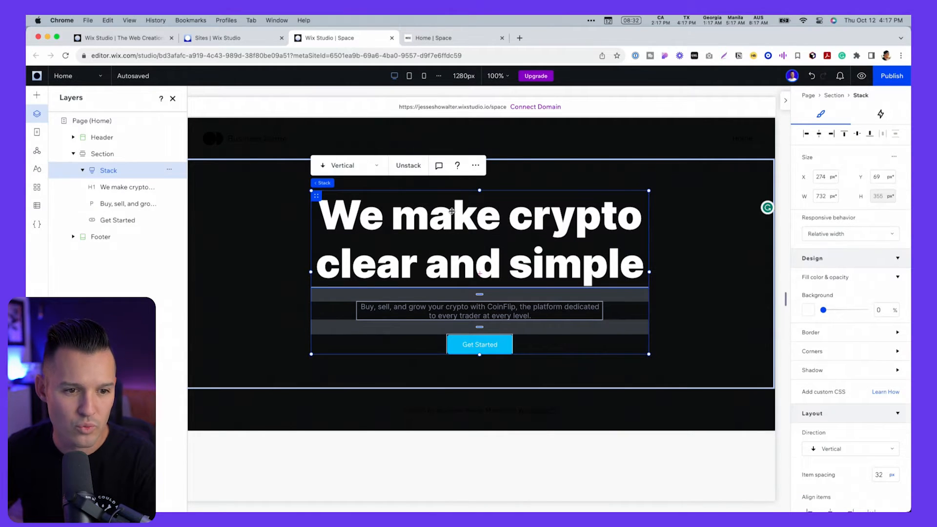
- Align the hero stack to the horizontal center and vertical middle of its section
right_click(452, 211)
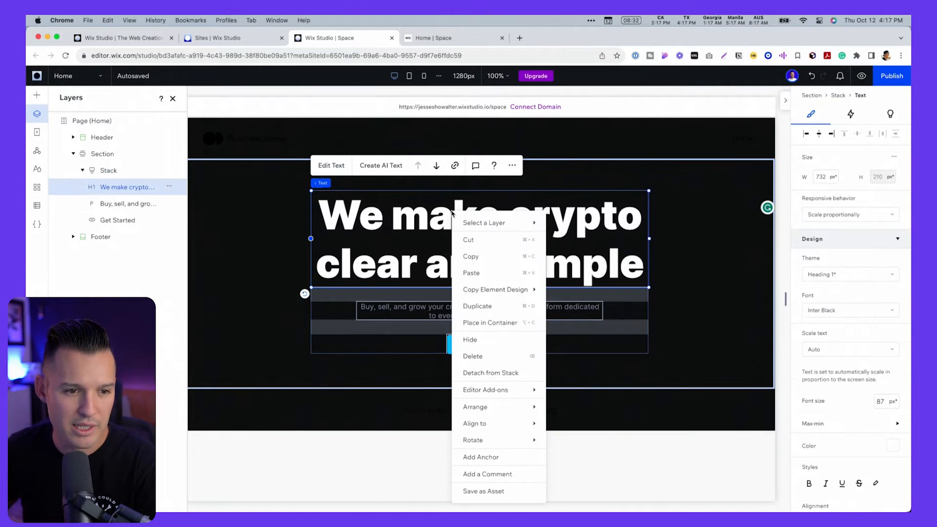
click(111, 171)
right_click(116, 174)
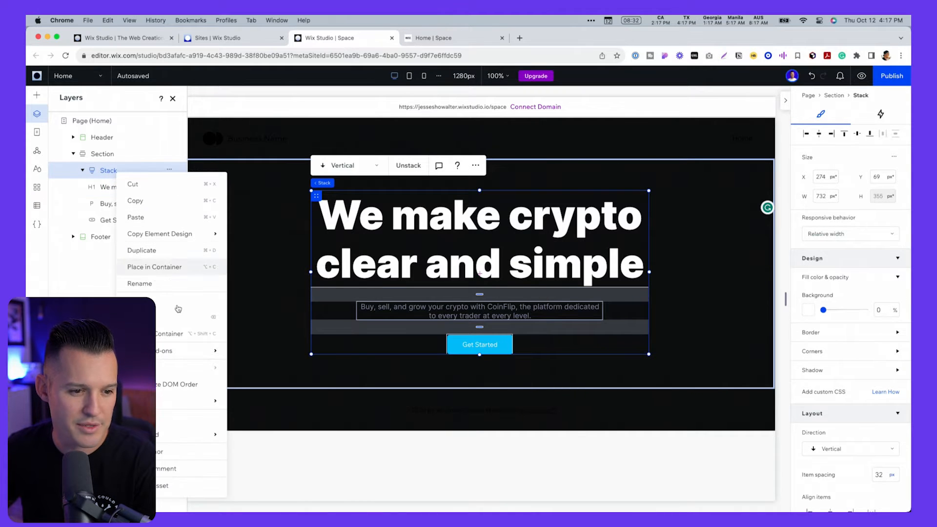
mouse_move(184, 408)
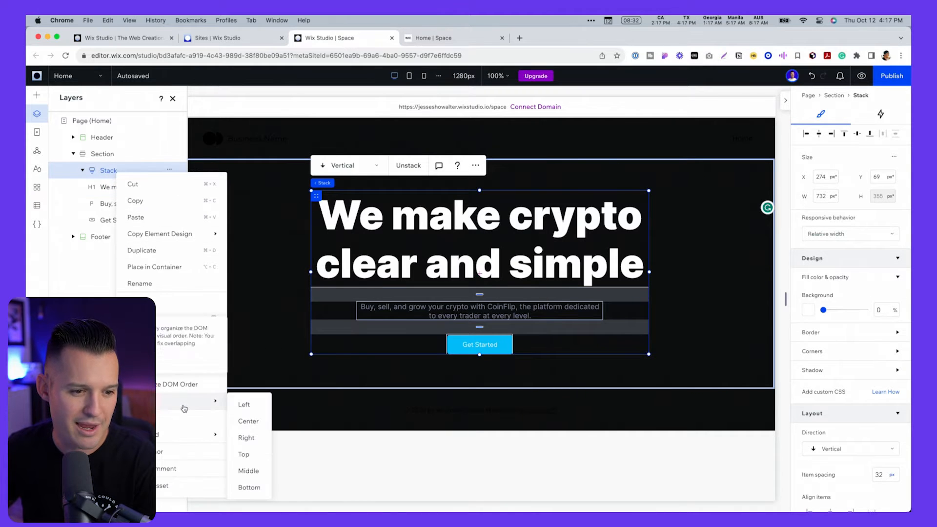
click(250, 421)
right_click(115, 172)
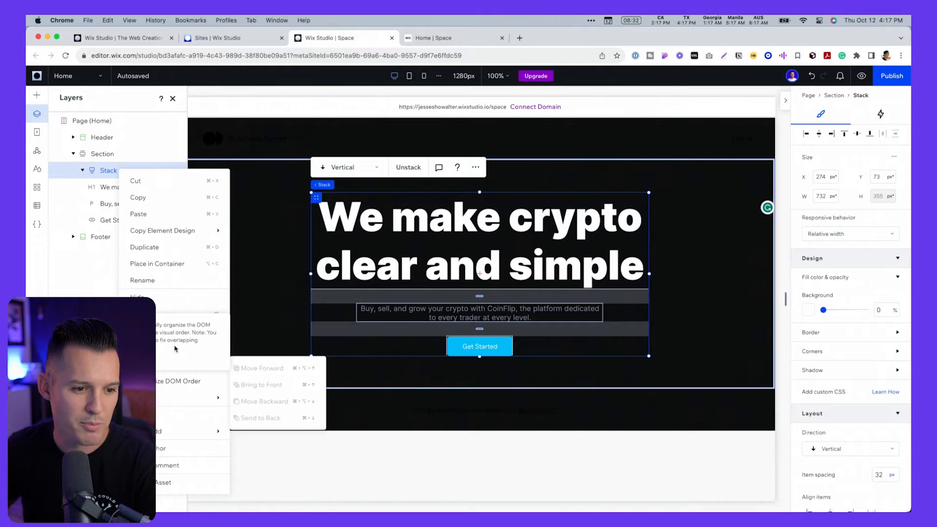
mouse_move(195, 397)
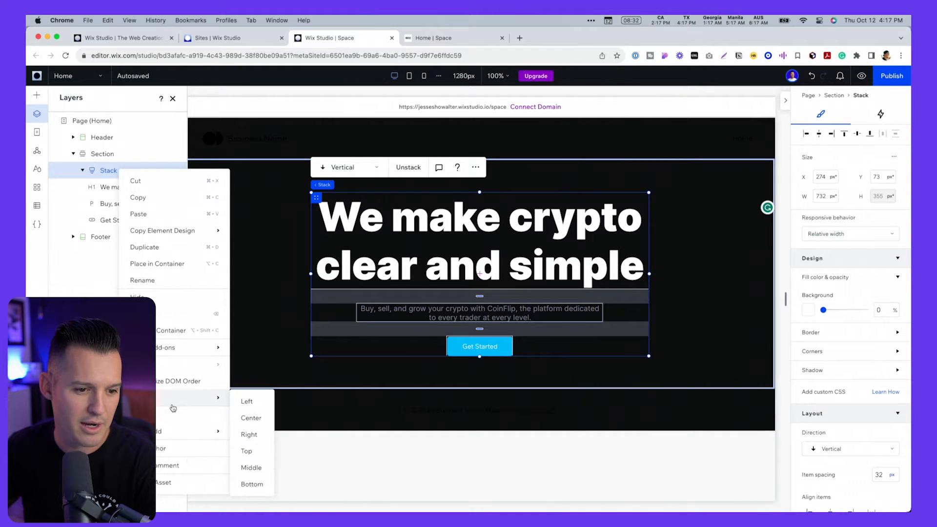
click(249, 468)
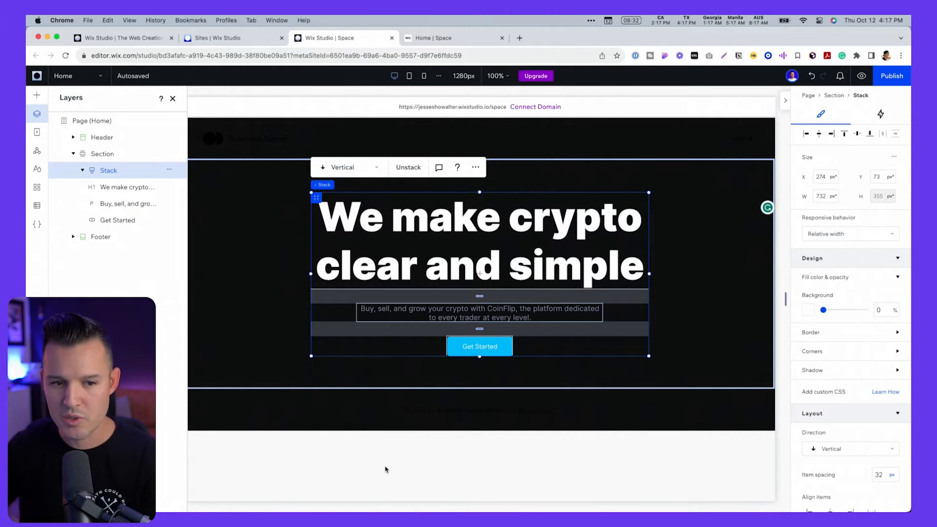
- Compare the header with the Figma design and raise its white background's opacity to 100%
click(290, 407)
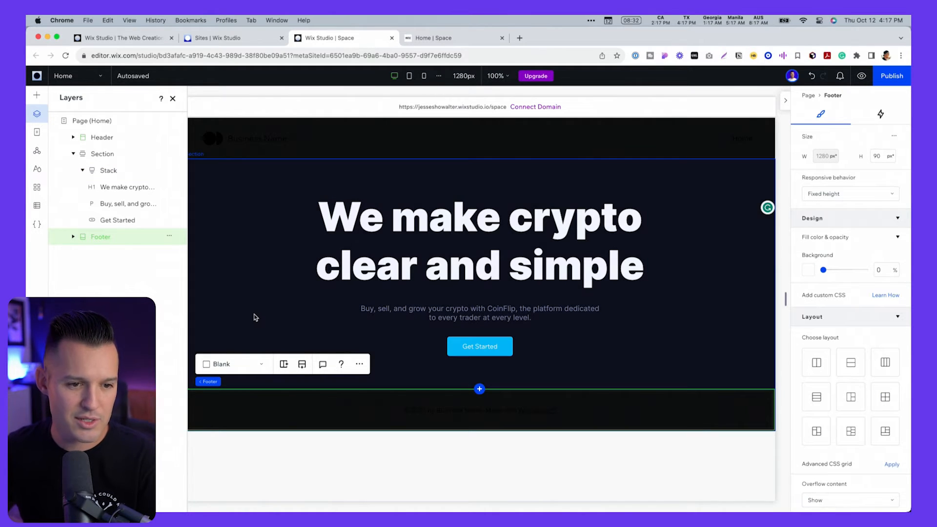
key(ctrl+Left)
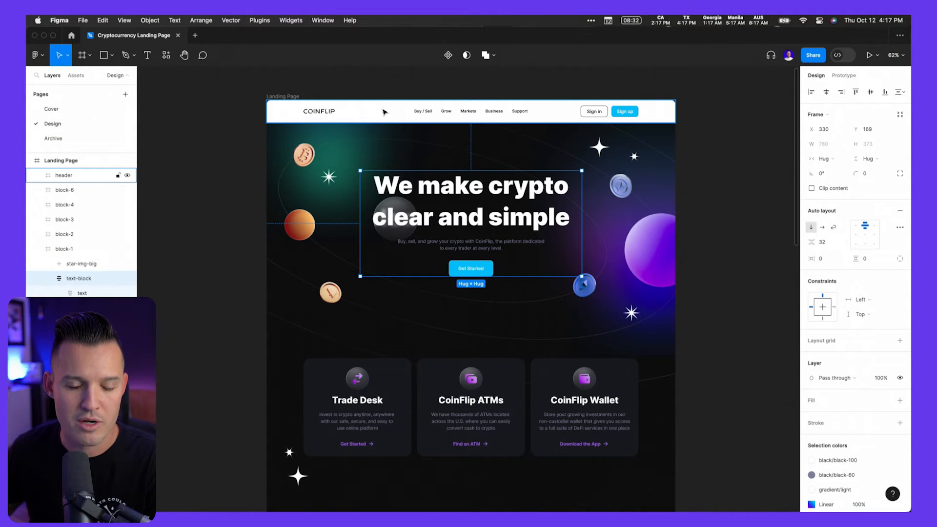
key(ctrl+Right)
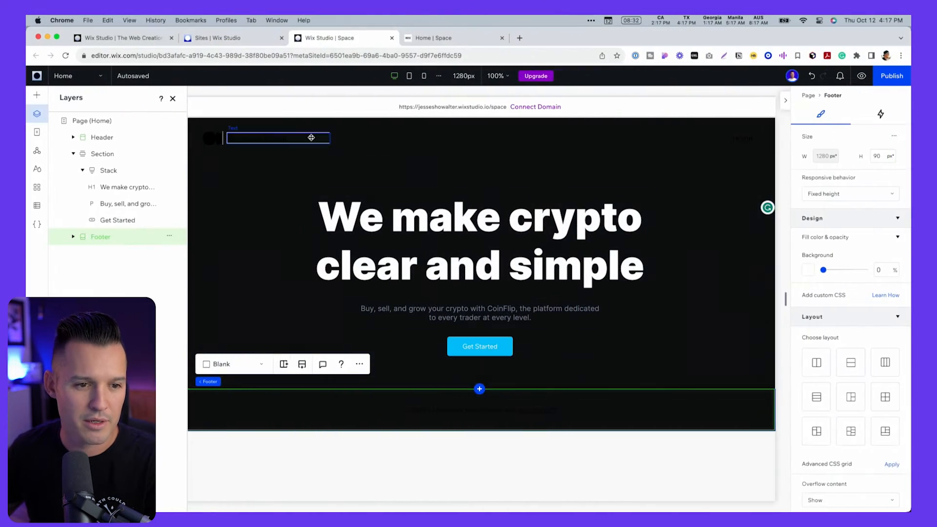
click(312, 136)
click(867, 269)
- Open the media manager from the header's logo and upload all files from the cryptosite folder to Site Files
click(272, 139)
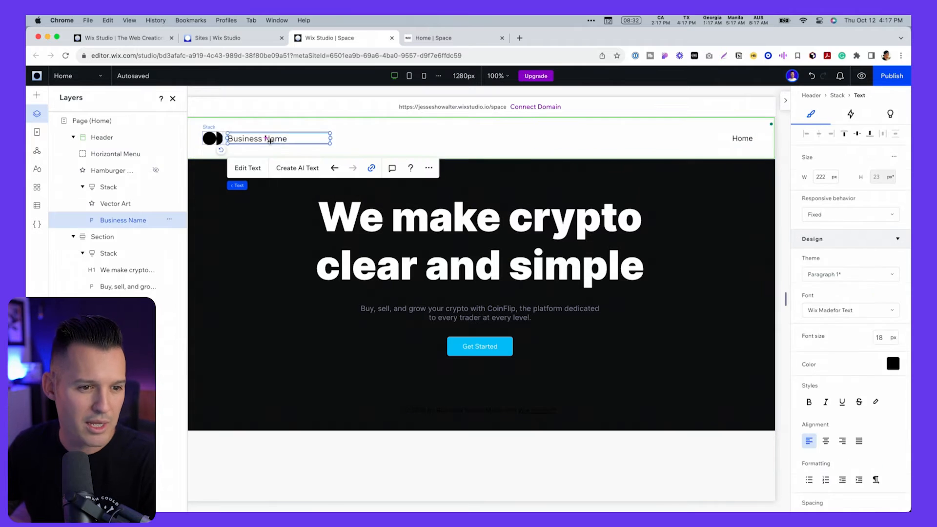
double_click(213, 138)
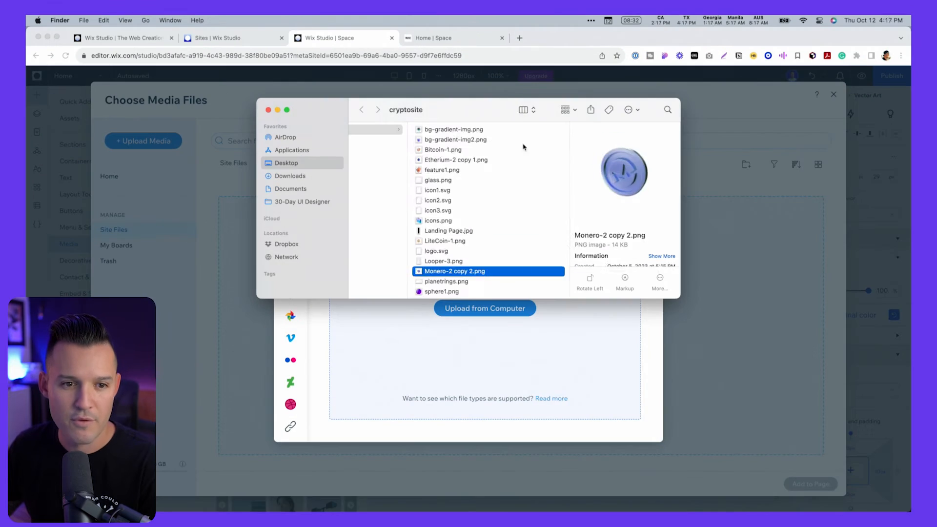
key(super+a)
drag(463, 218, 408, 340)
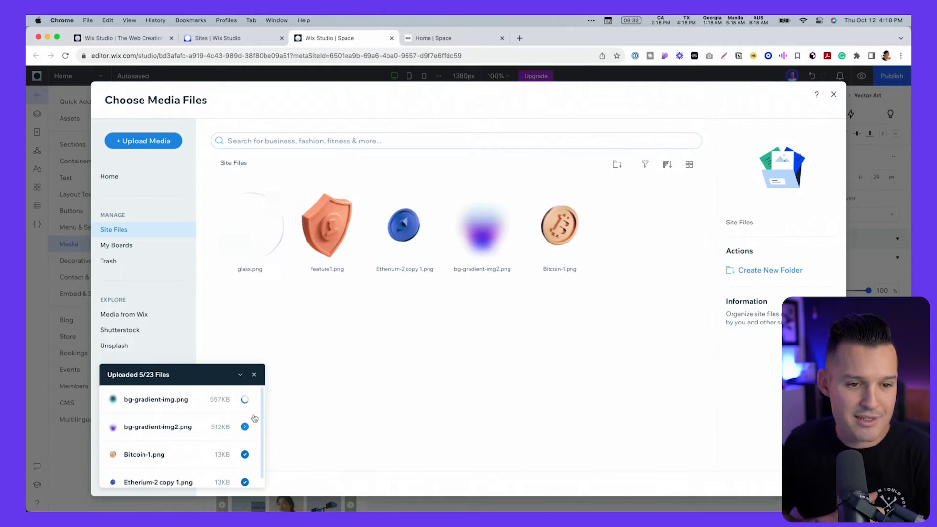
scroll(229, 424, down, 3)
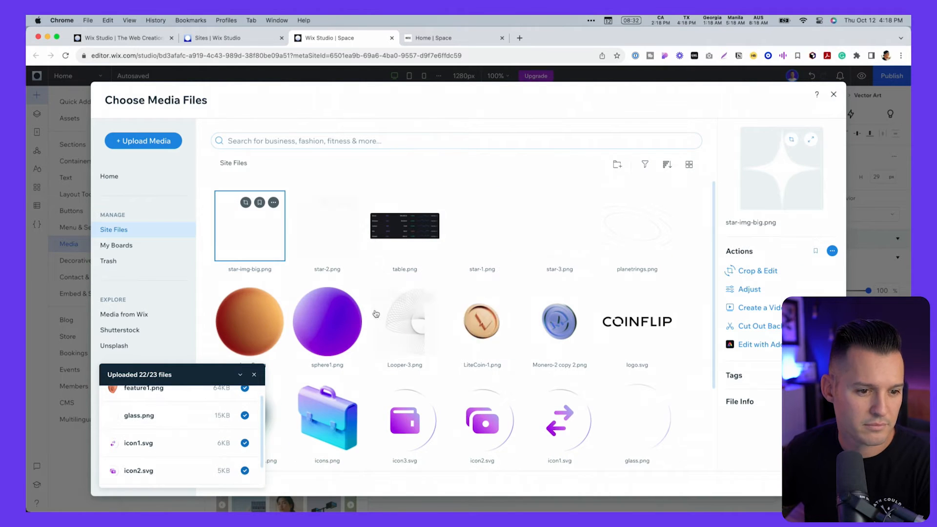
- Add logo.svg from Site Files to the page and move it into the header, level with the business name
click(256, 376)
click(637, 324)
drag(332, 271, 307, 140)
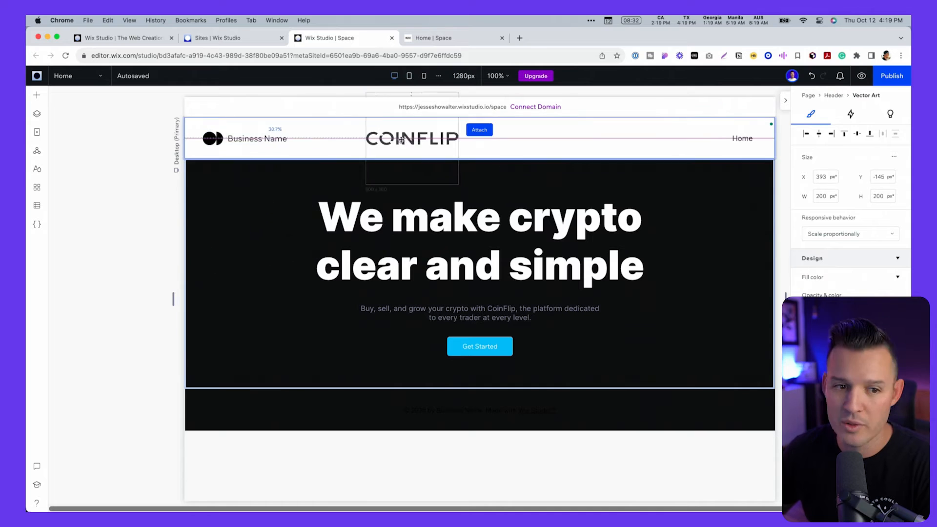
- Replace the header's placeholder icon and business name with the COINFLIP logo, sized 113 × 29 px inside the header stack
drag(381, 118, 380, 180)
drag(427, 208, 387, 199)
click(37, 114)
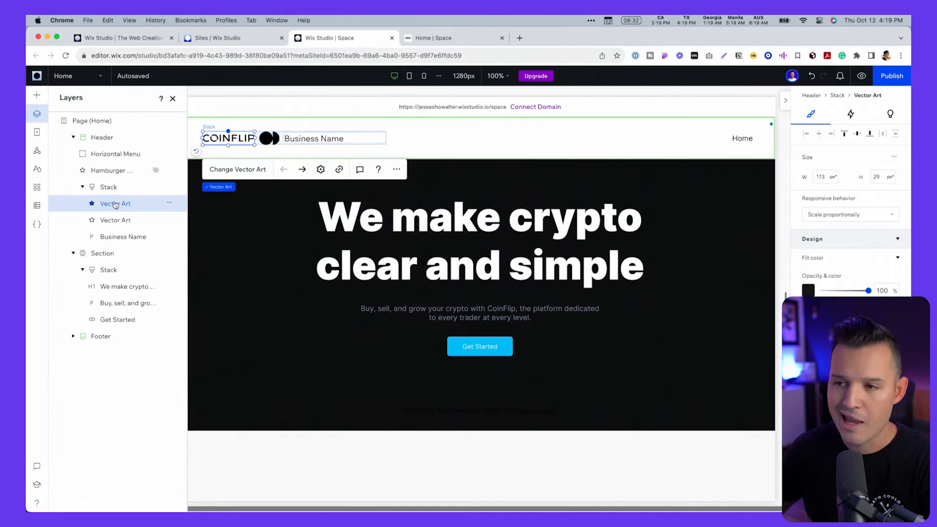
click(116, 220)
shift+click(117, 237)
key(Delete)
- Rename the Home page to Buy/Sell in the site pages
click(671, 142)
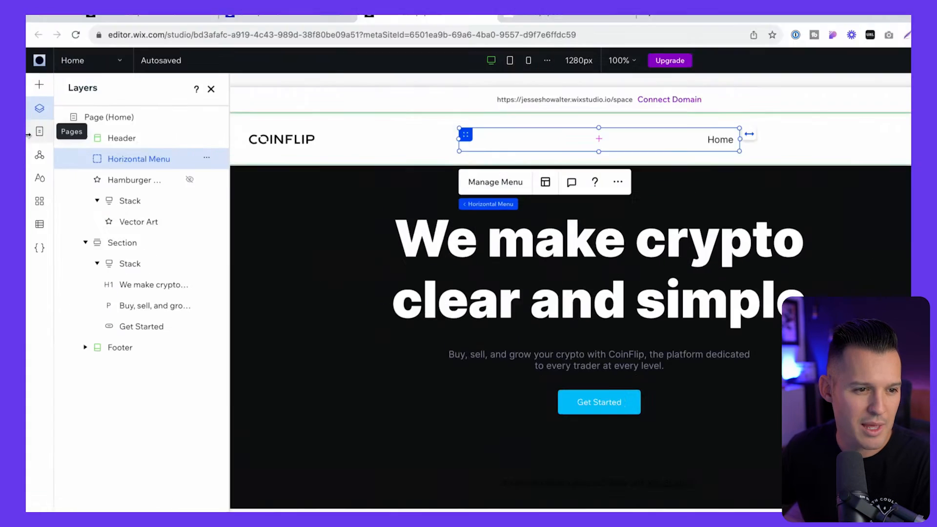
click(37, 132)
click(174, 166)
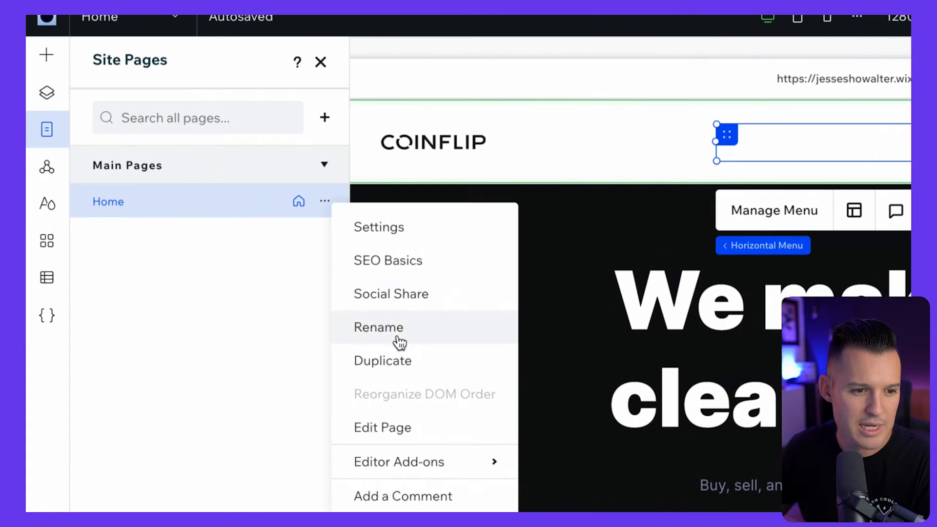
click(398, 339)
text(BUY/SELL)
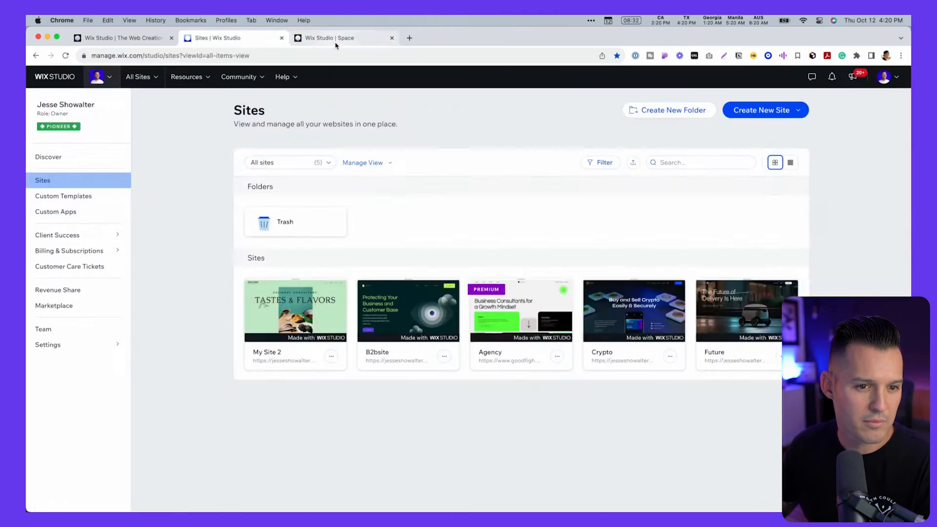
- Add Grow and Markets items after Buy/Sell in the header's horizontal menu
click(575, 140)
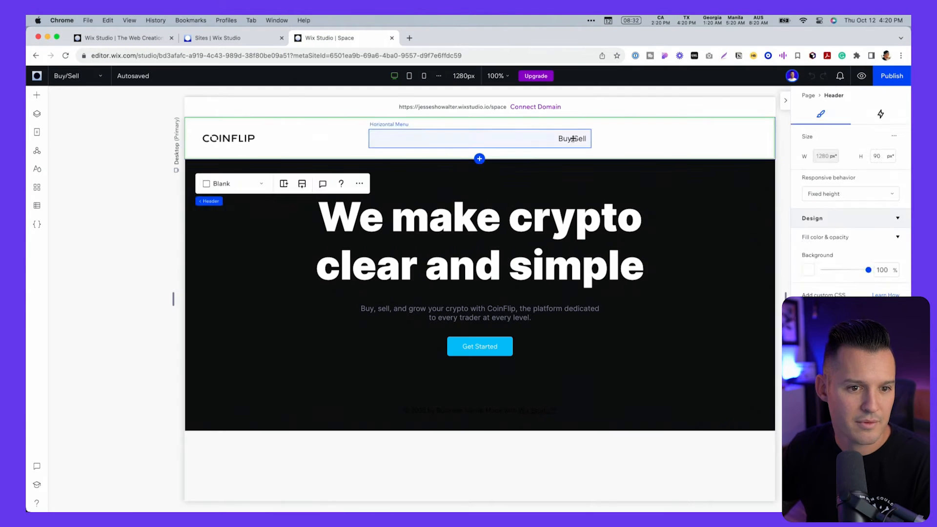
click(575, 140)
click(398, 171)
click(663, 184)
click(665, 203)
click(668, 340)
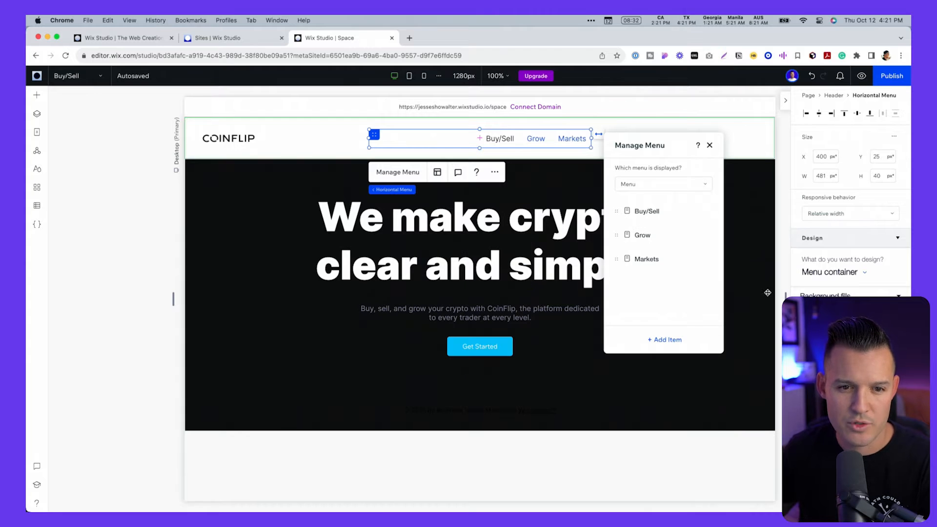
- Close the menu manager, narrow the horizontal menu to fit its items, and center it in the header
click(709, 145)
drag(369, 138, 480, 138)
drag(485, 135, 429, 135)
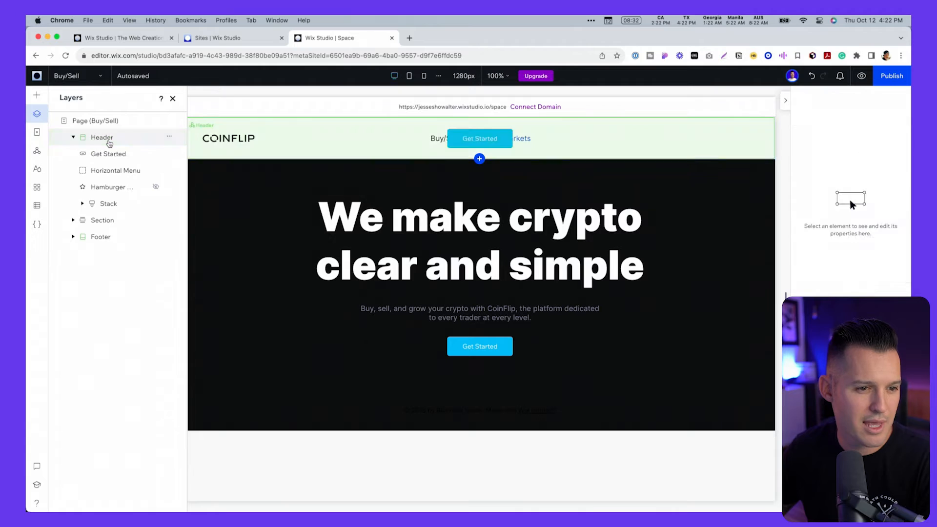
- Move the header's Get Started button to the right end and place a duplicate just to its left
drag(476, 138, 736, 146)
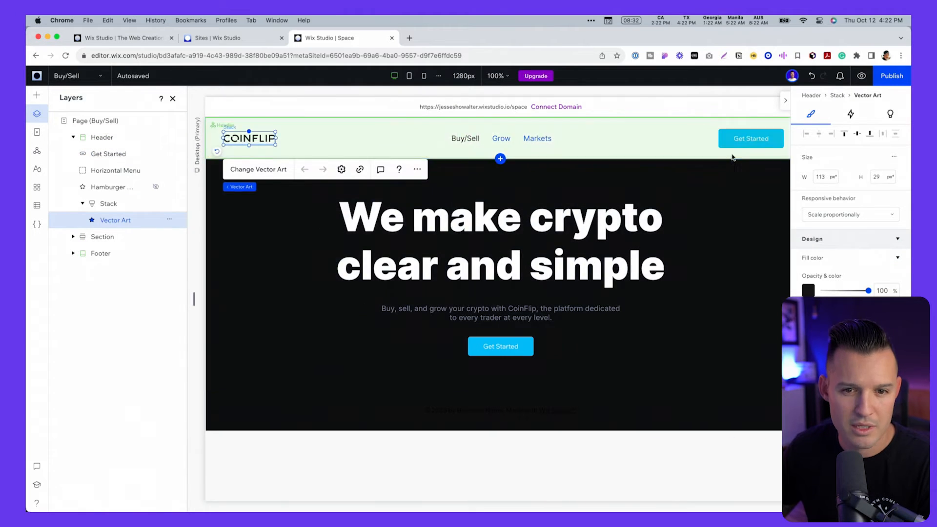
scroll(732, 157, right, 1)
click(733, 139)
drag(733, 139, 651, 138)
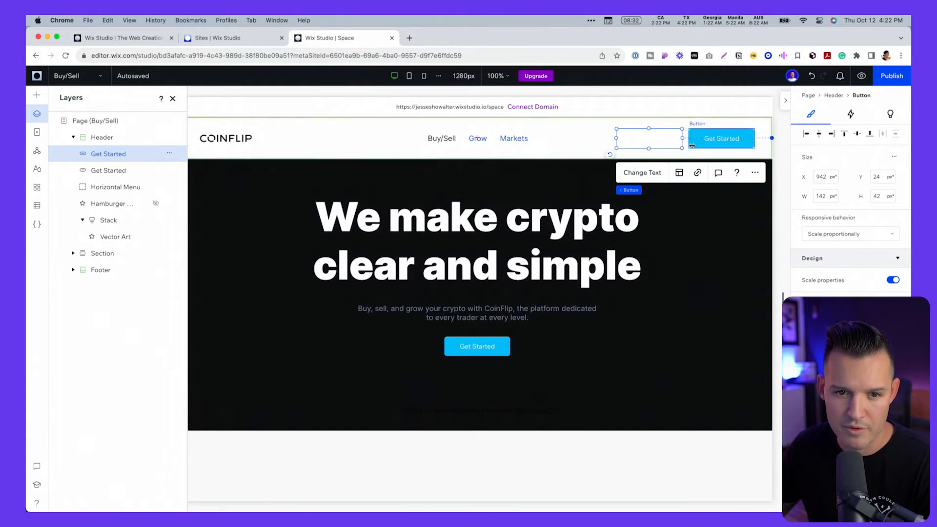
- Style the duplicated Get Started button as an outline button with 0% background opacity, a thin border and dark text
scroll(850, 202, down, 5)
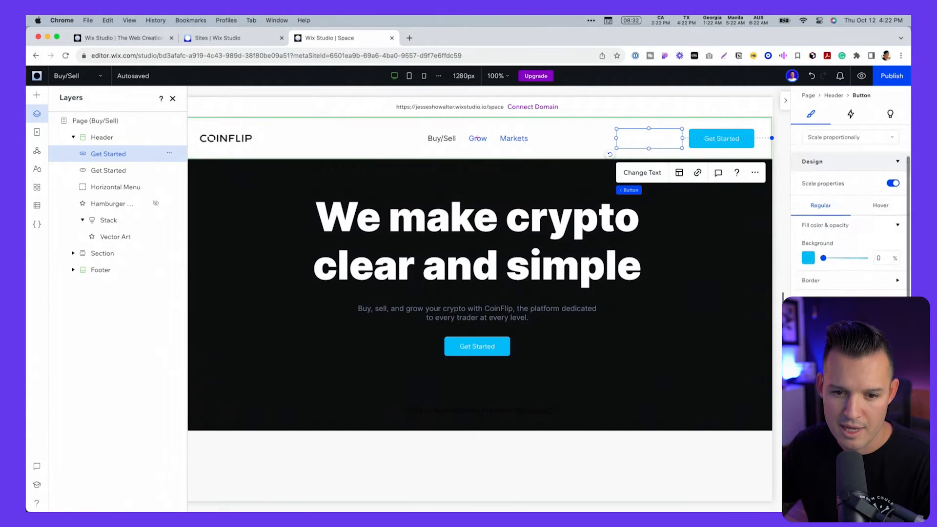
click(669, 140)
click(739, 249)
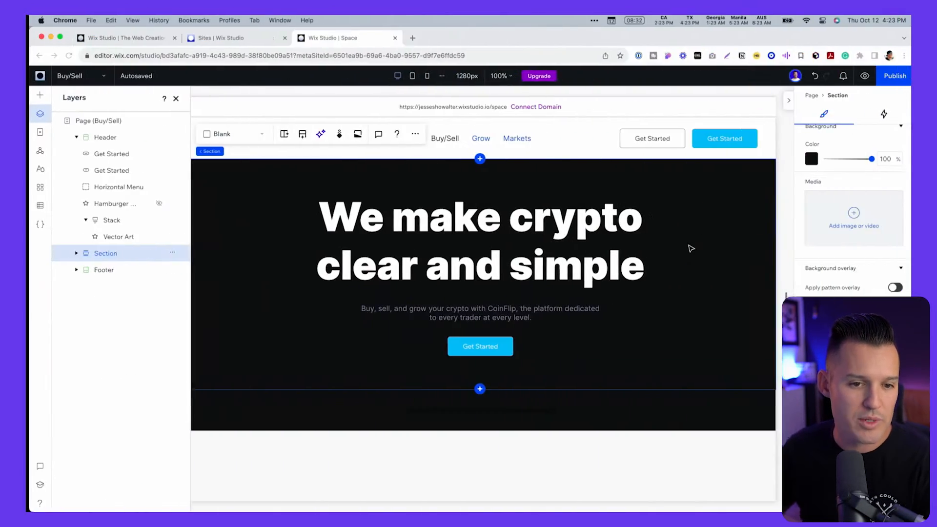
- Open the full Site Files library from the uploaded media and find the gradient and coin images
click(37, 95)
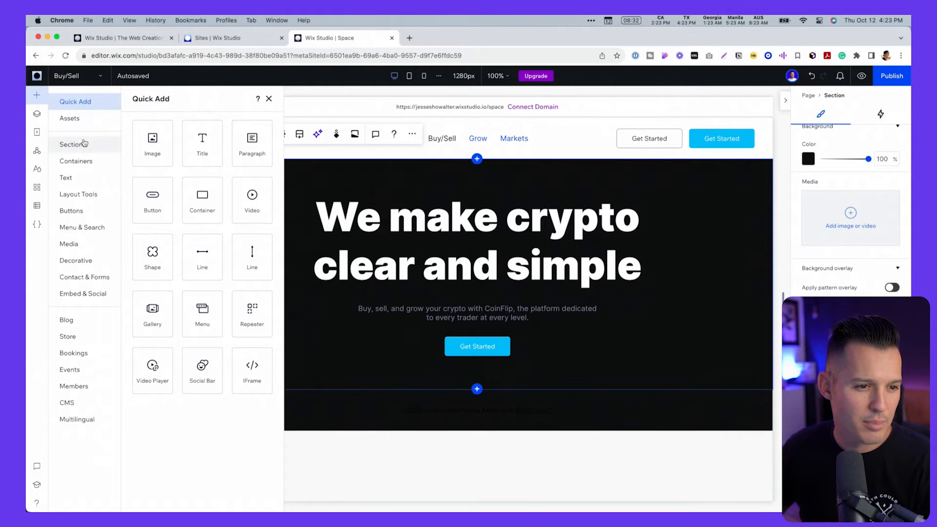
click(85, 245)
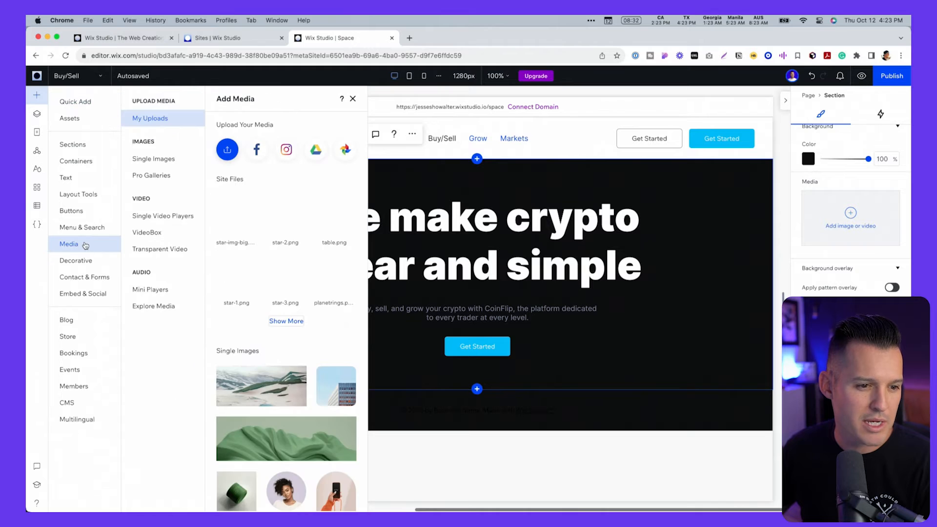
click(85, 261)
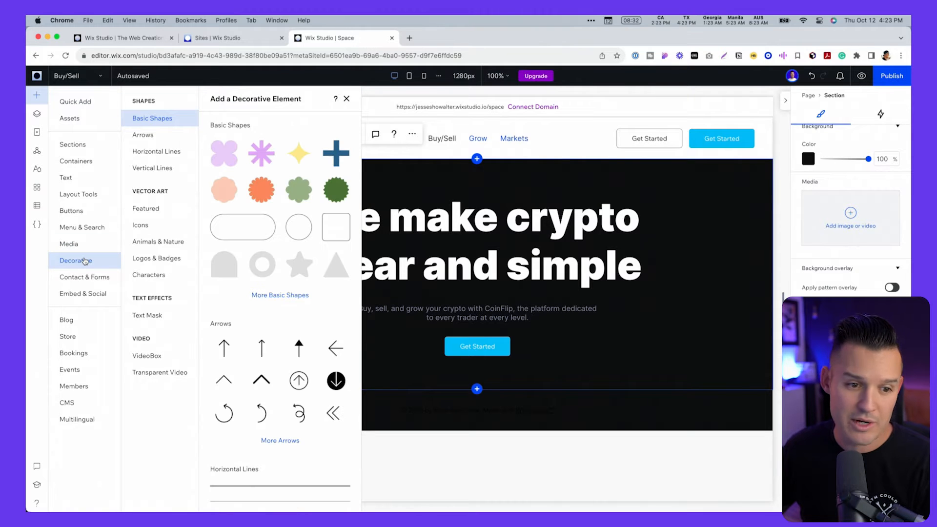
click(84, 250)
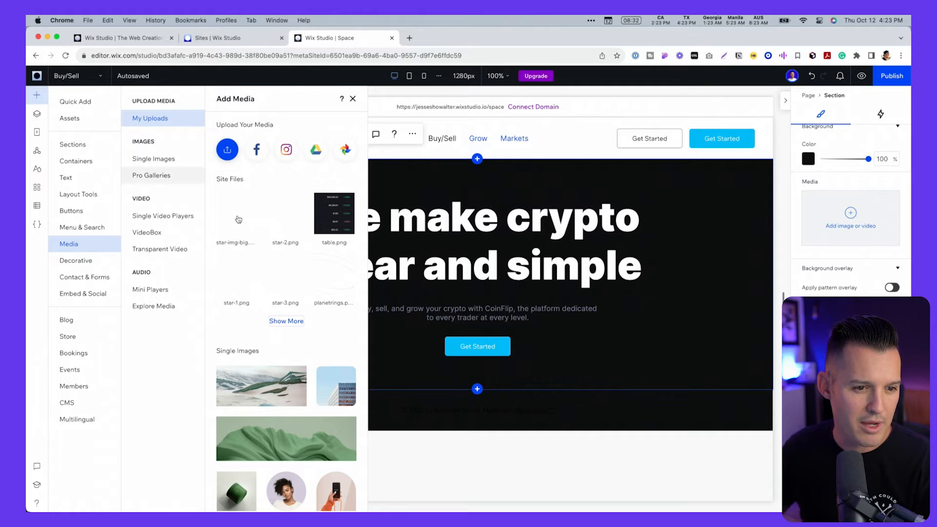
click(279, 321)
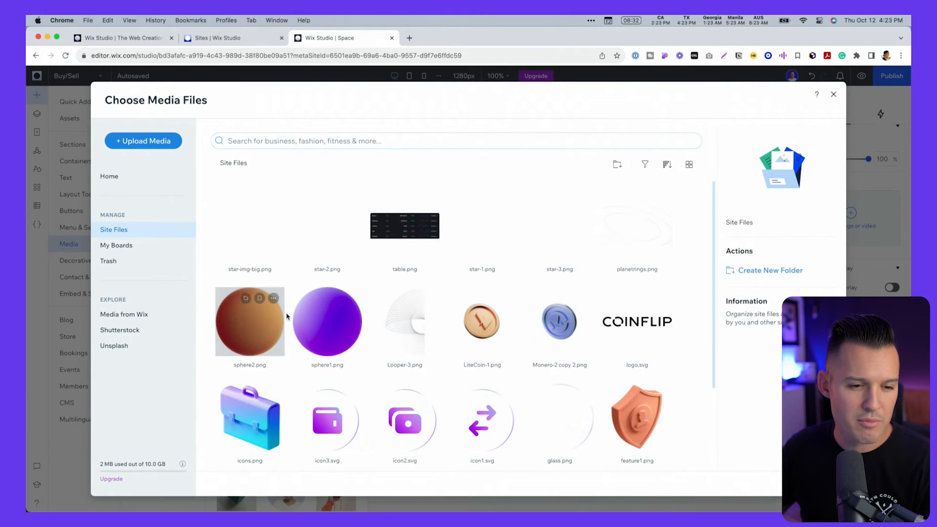
scroll(405, 296, down, 2)
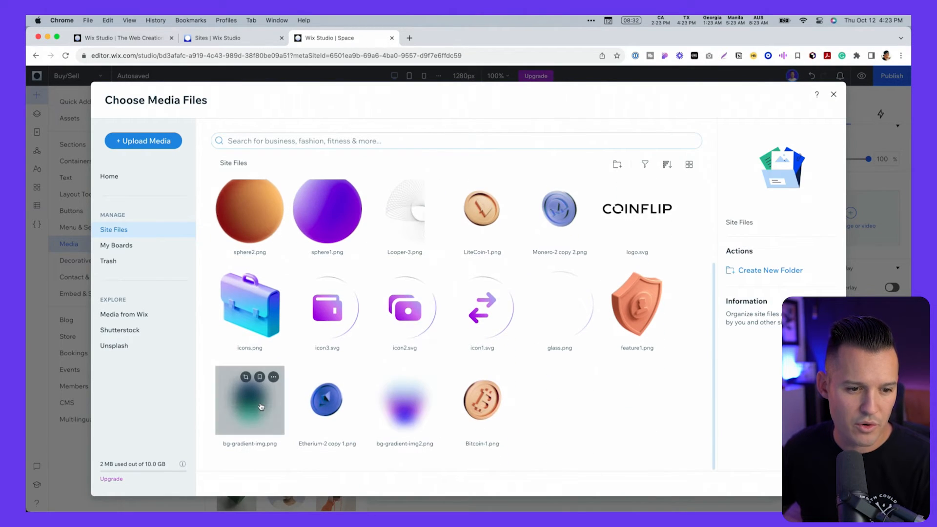
- Select bg-gradient-img.png, Etherium-2 copy 1.png, bg-gradient-img2.png and Bitcoin-1.png together
click(261, 407)
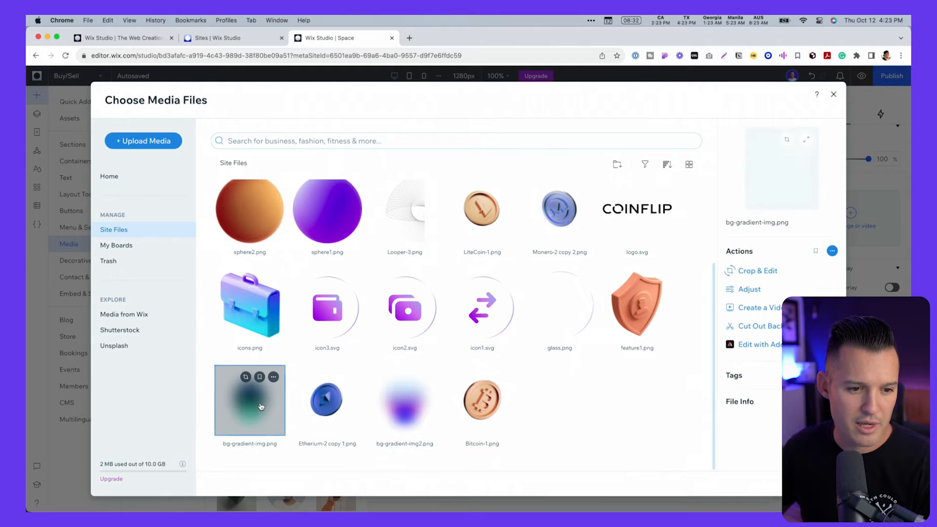
shift+click(407, 410)
super+click(347, 416)
shift+click(334, 413)
super+click(483, 420)
super+click(405, 405)
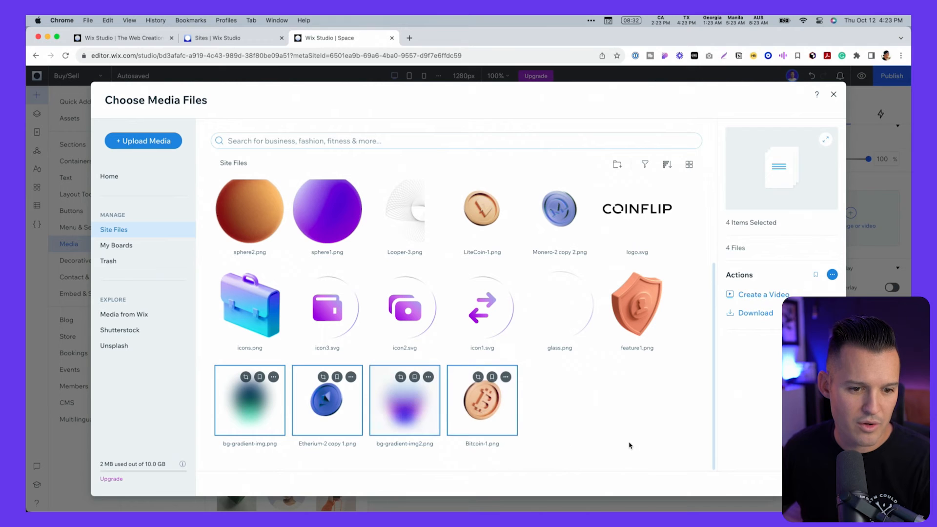
- Add Monero-2 copy 2.png, LiteCoin-1.png, sphere1.png and sphere2.png to the file selection
scroll(628, 374, up, 2)
super+click(561, 272)
super+click(487, 282)
super+click(326, 273)
super+click(250, 274)
- Include planetrings.png, star-1.png, star-2.png, star-3.png and star-img-big.png in the selection and add all selected images to the page
scroll(342, 302, up, 1)
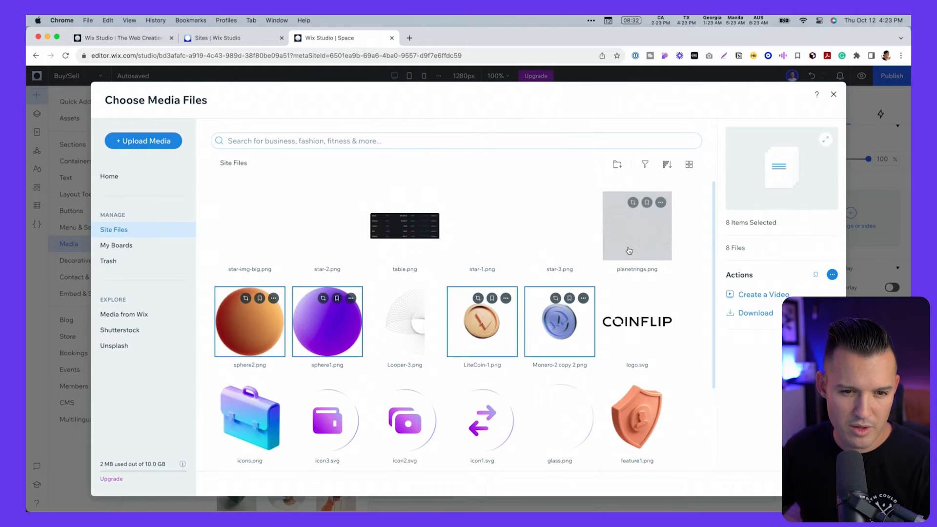
super+click(628, 250)
super+click(561, 243)
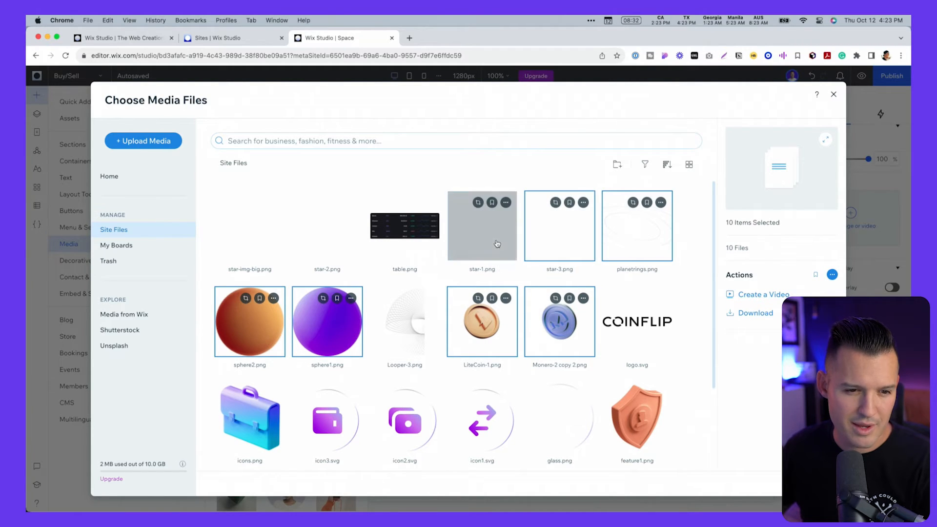
super+click(483, 243)
super+click(250, 239)
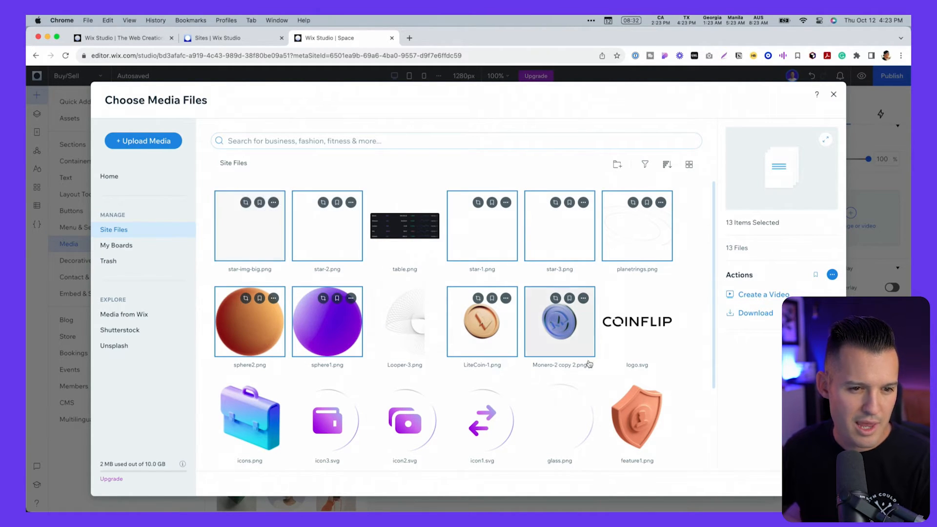
click(808, 483)
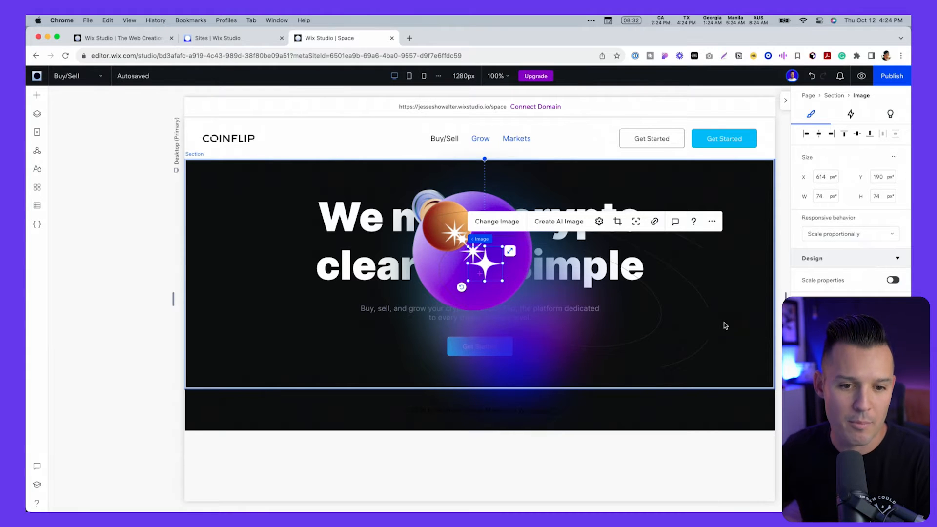
- Collapse the header layers, expand the hero section, and move its text stack above all the images in the layer order
click(709, 325)
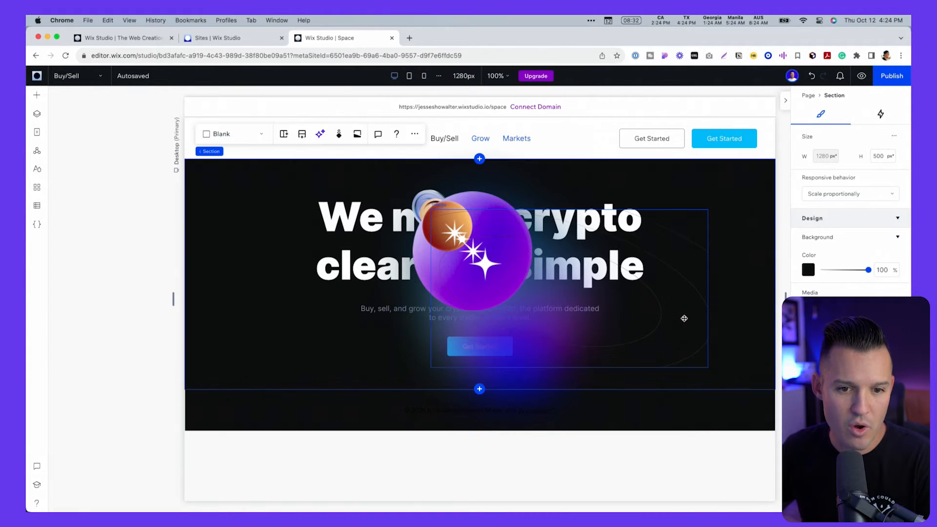
click(674, 325)
click(750, 327)
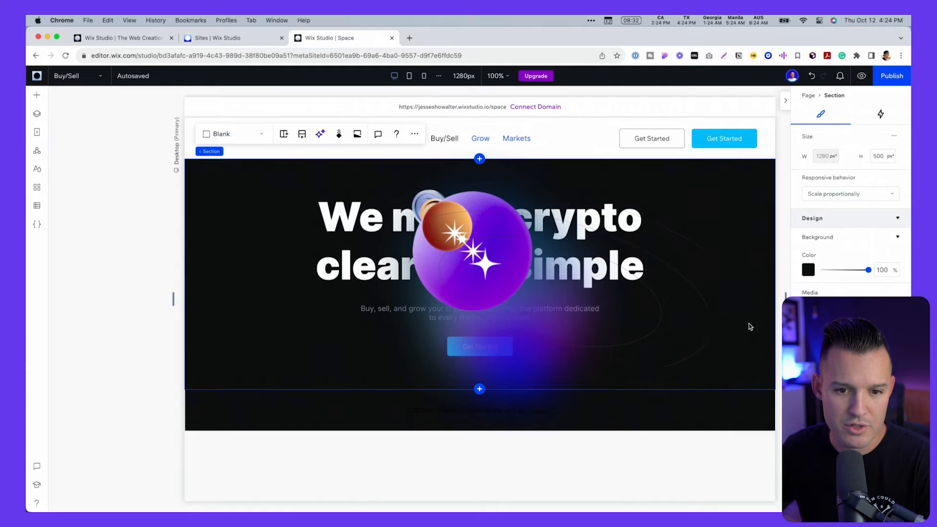
click(37, 115)
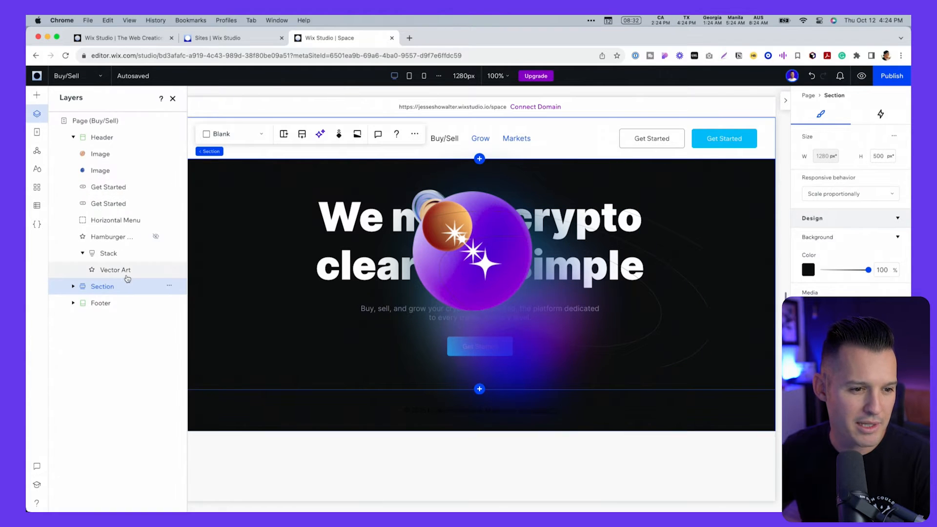
click(74, 137)
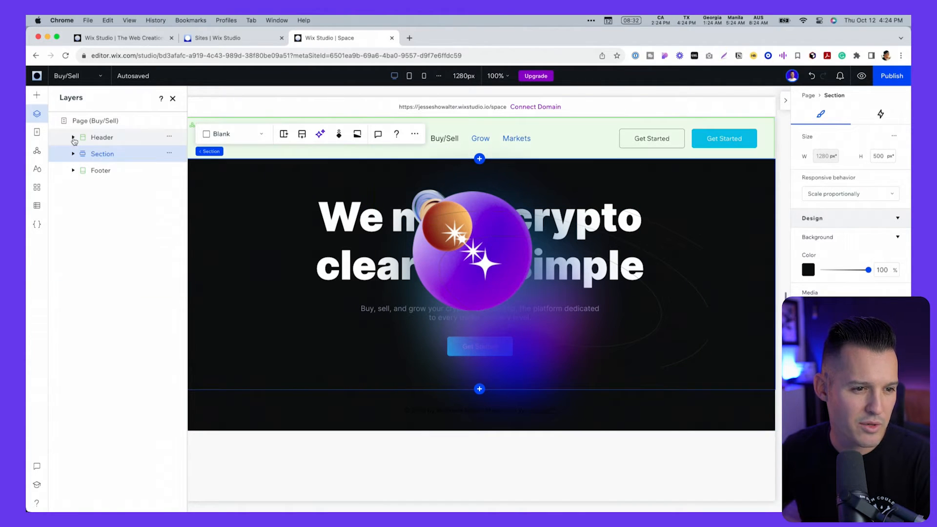
click(73, 154)
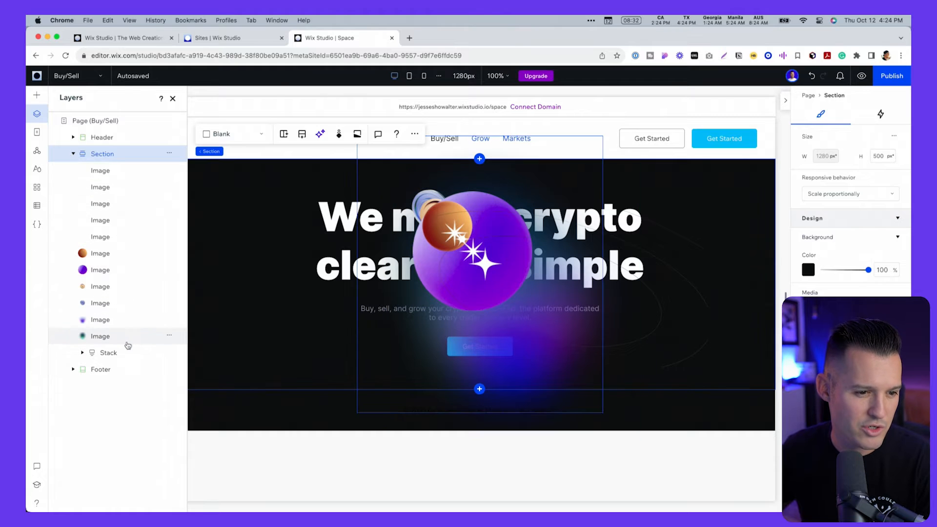
click(121, 235)
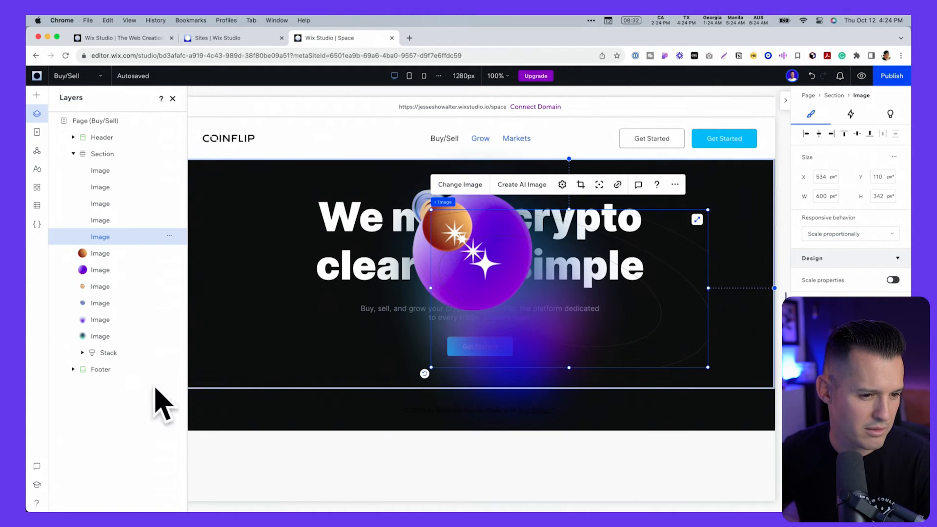
drag(102, 353, 108, 168)
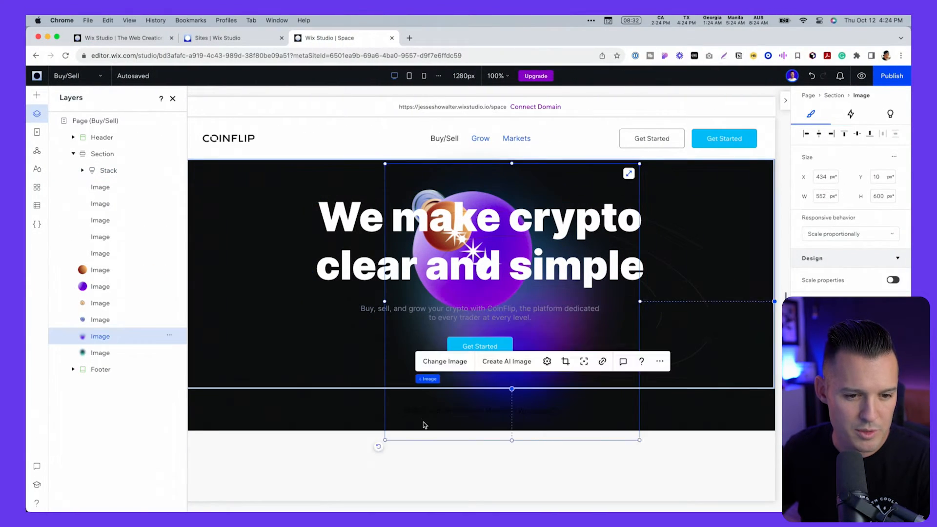
- Move the purple gradient image down to about X 428, Y 110 px and extend the hero section to about 705 px high
drag(423, 425, 423, 437)
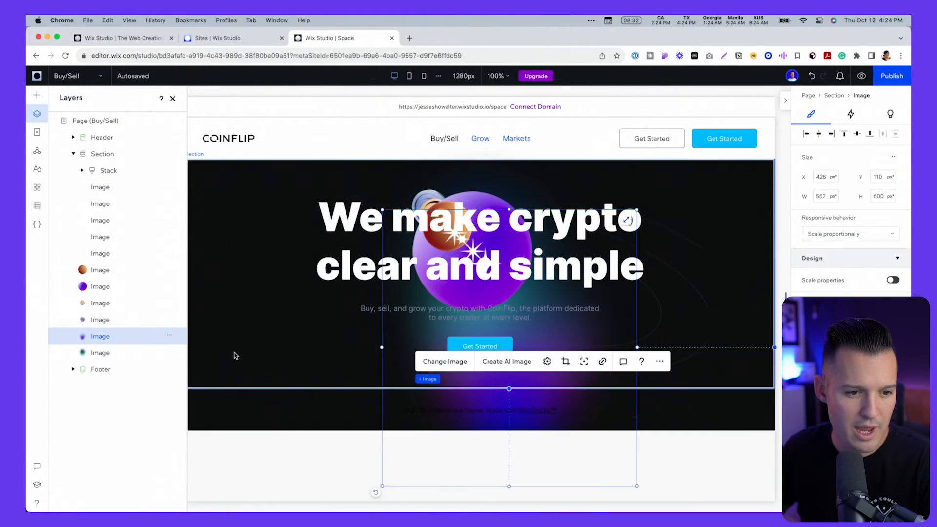
click(105, 155)
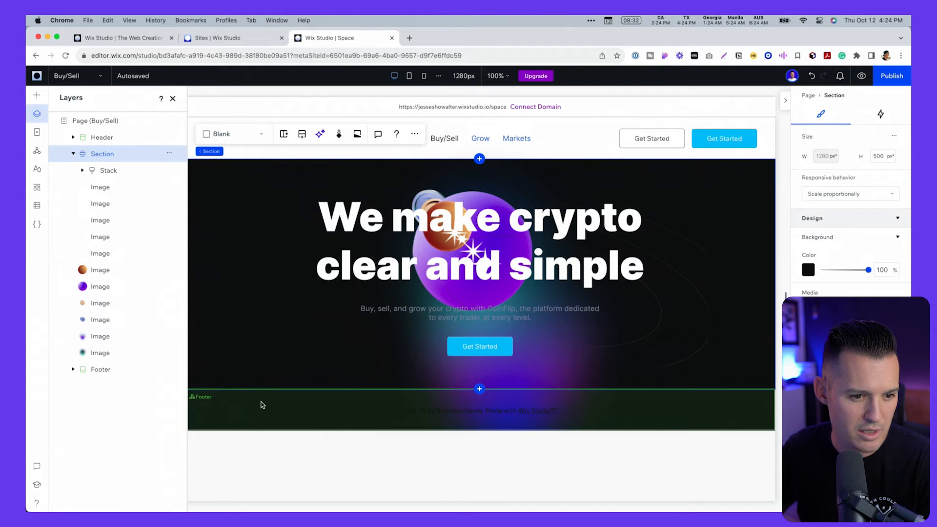
drag(261, 408, 266, 483)
scroll(253, 434, down, 1)
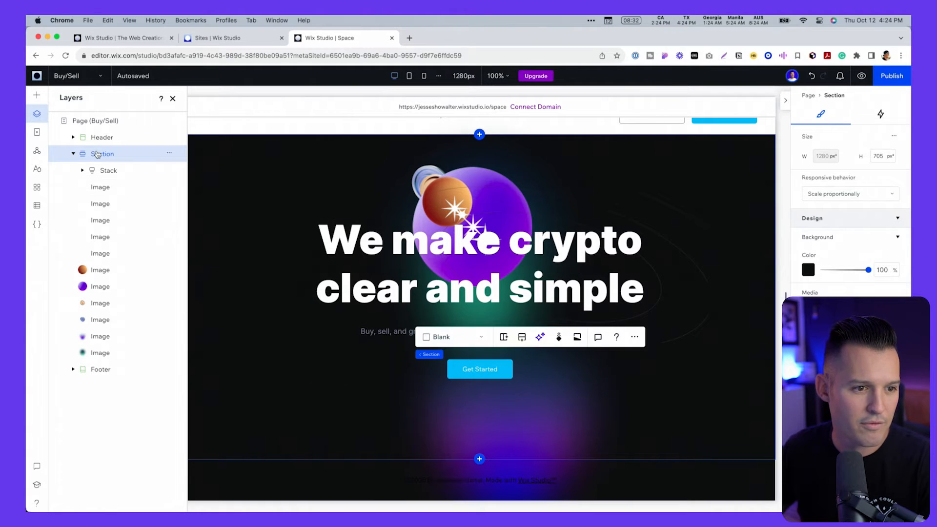
- Align the hero's text stack to the middle and center of its section
click(102, 170)
right_click(103, 170)
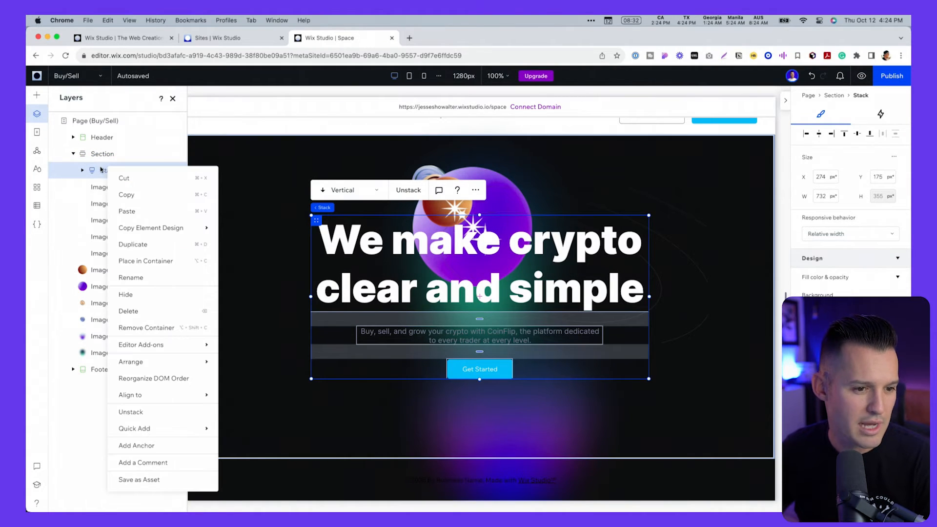
mouse_move(161, 395)
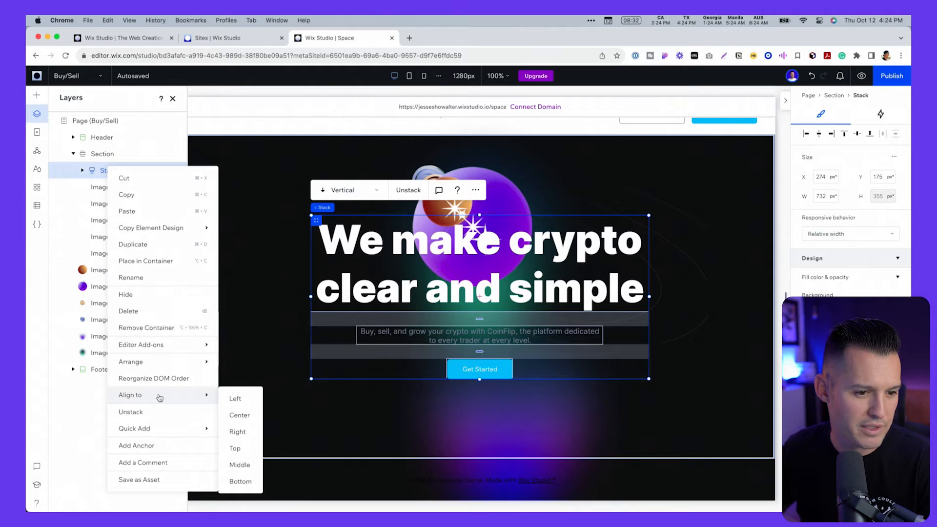
click(248, 466)
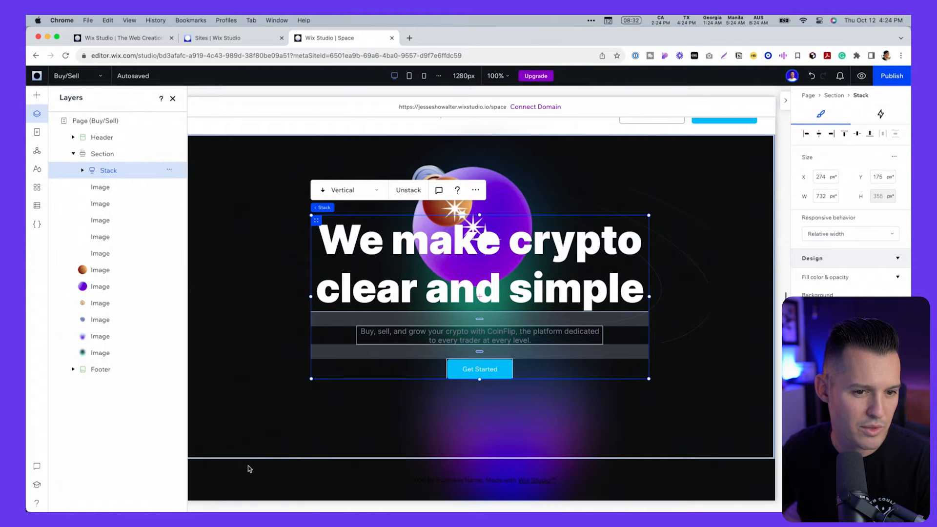
right_click(101, 171)
mouse_move(184, 397)
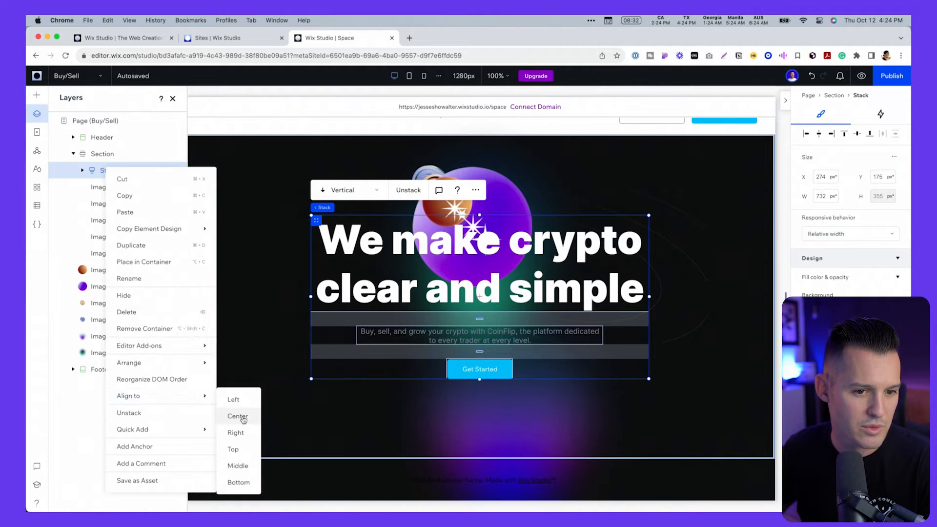
click(237, 416)
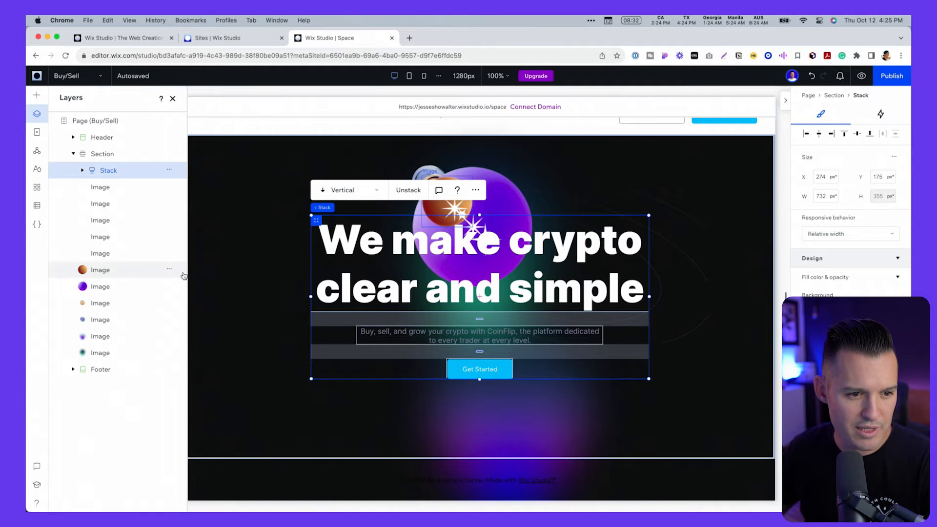
- Check the hero layout in Figma and move the green gradient image to the hero's left edge at about X -142, Y -100 px
key(ctrl+Left)
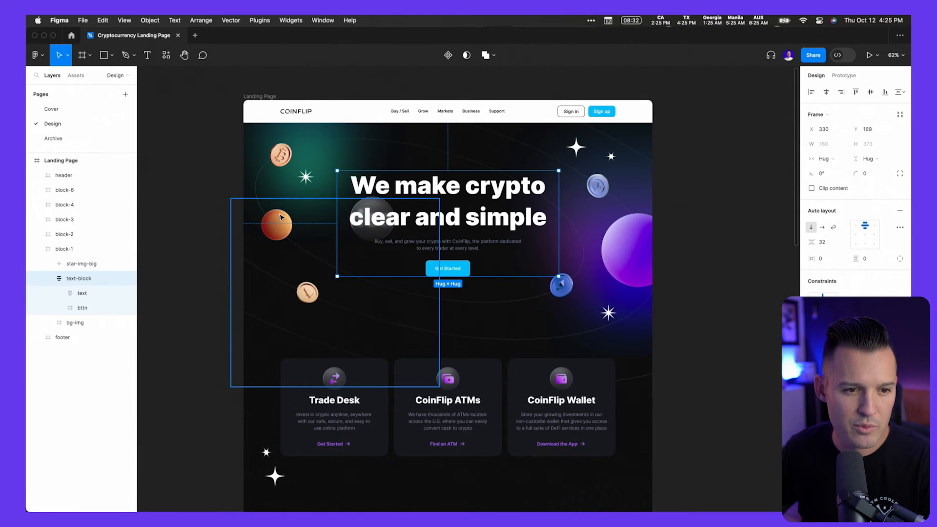
key(ctrl+Right)
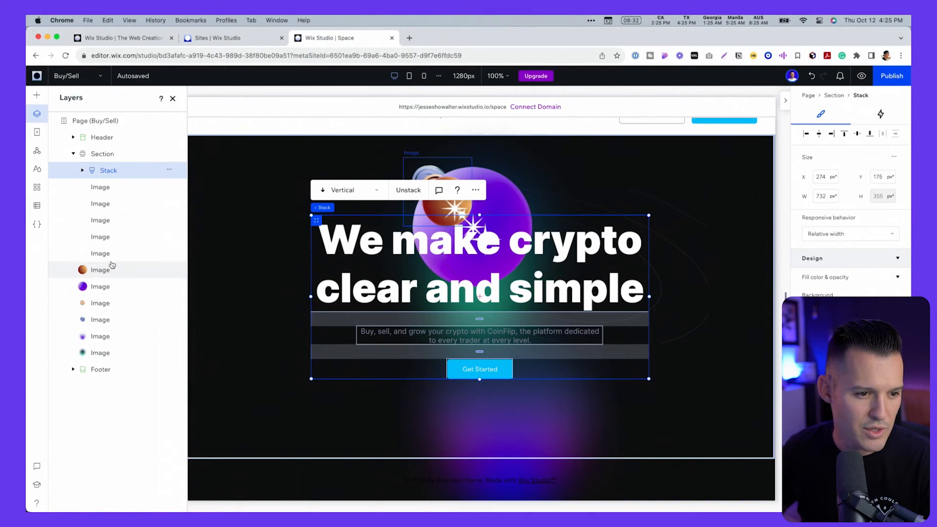
click(100, 352)
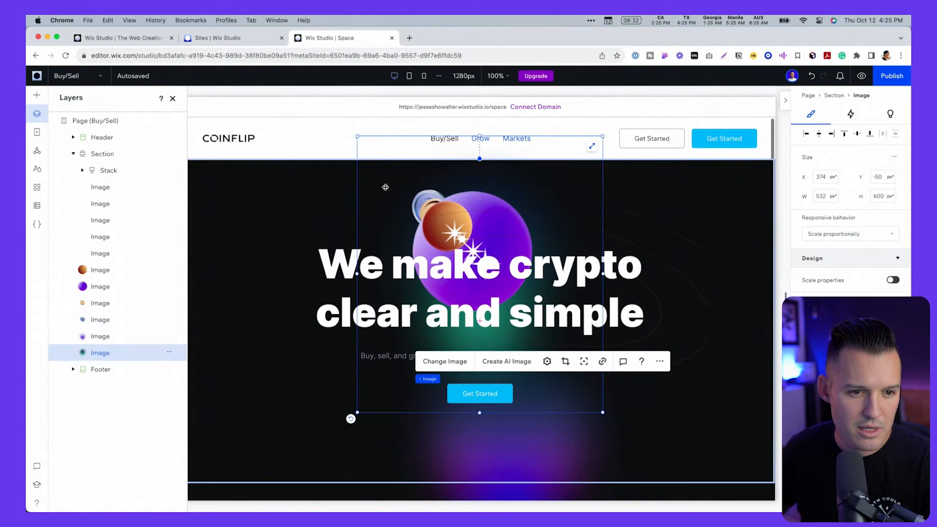
drag(364, 189, 218, 176)
drag(280, 296, 209, 298)
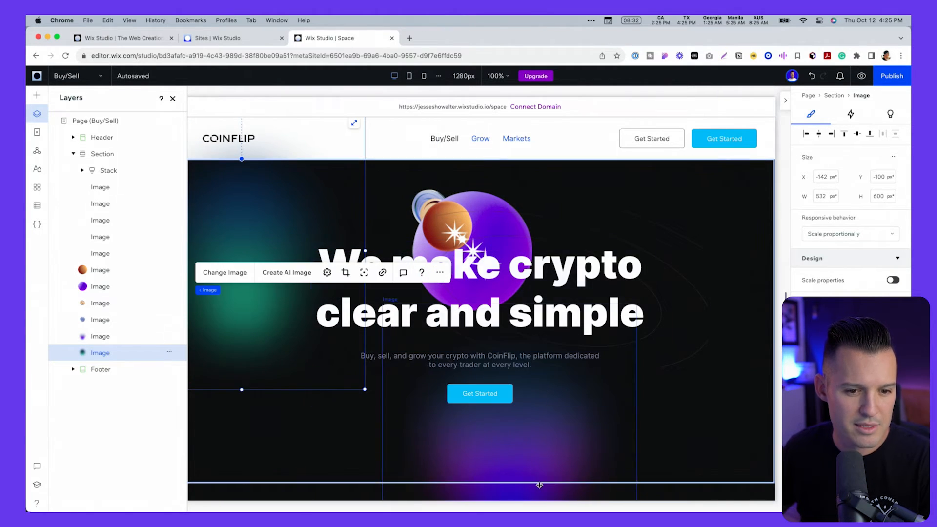
- Move the purple gradient image to the hero's right edge at about X 980, Y 105 px, comparing it with the Figma design
click(521, 459)
key(ctrl+Left)
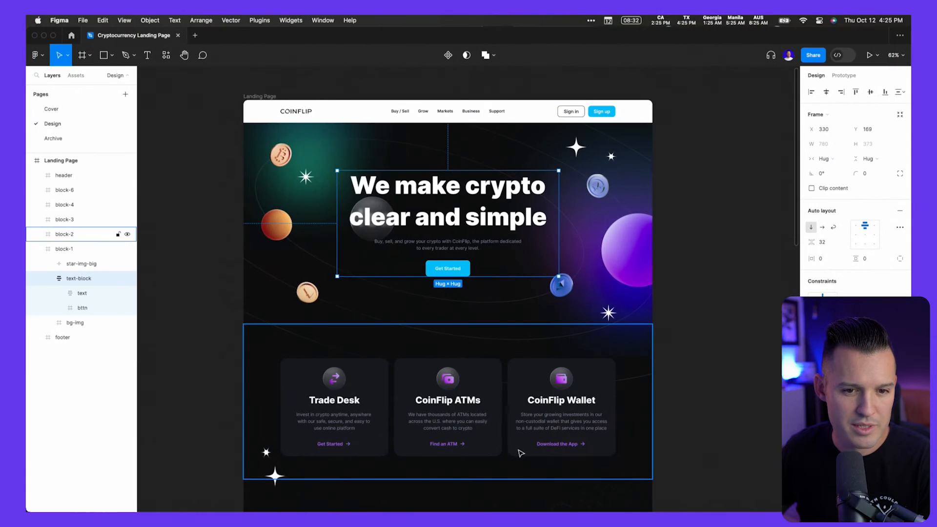
key(ctrl+Right)
drag(521, 453, 734, 385)
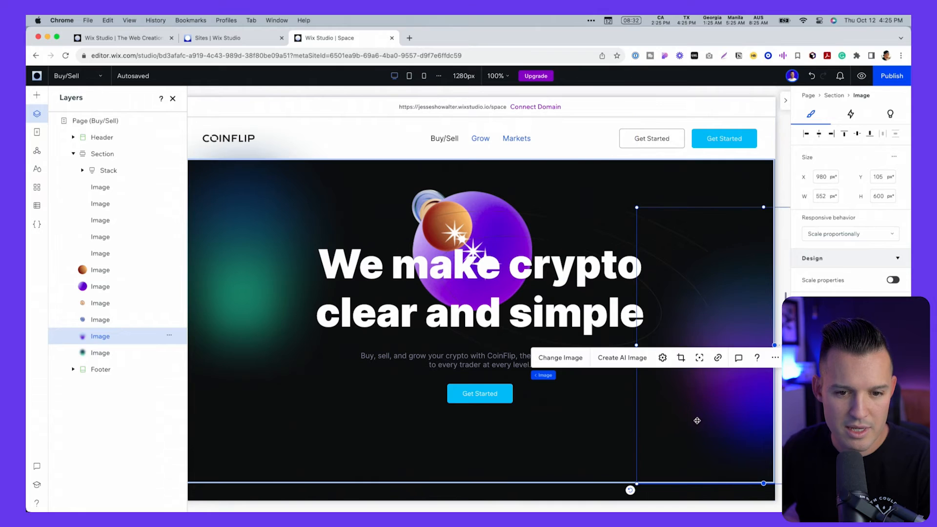
key(ctrl+Left)
key(ctrl+Right)
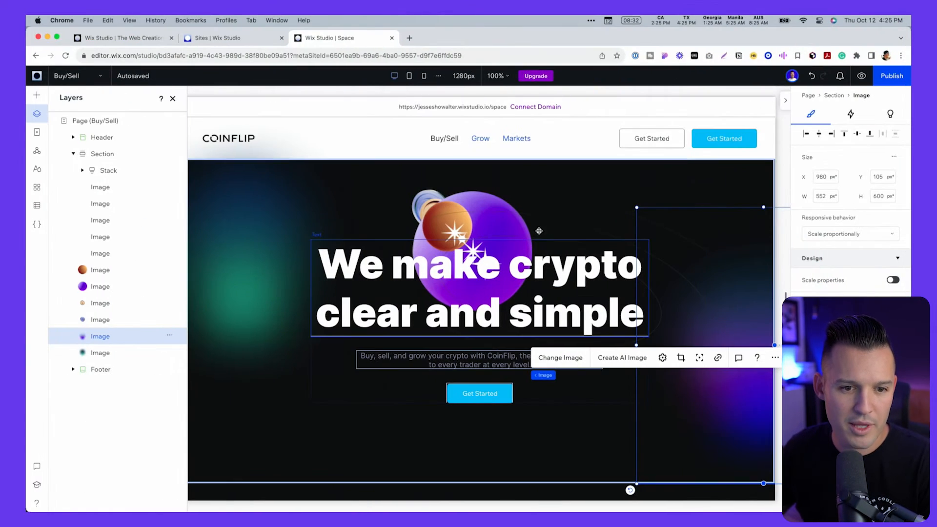
- Place the purple sphere right of the headline at about X 1006, Y 307 px and the orange sphere on the left, following the Figma design
drag(506, 203, 745, 316)
drag(453, 204, 244, 305)
key(ctrl+Left)
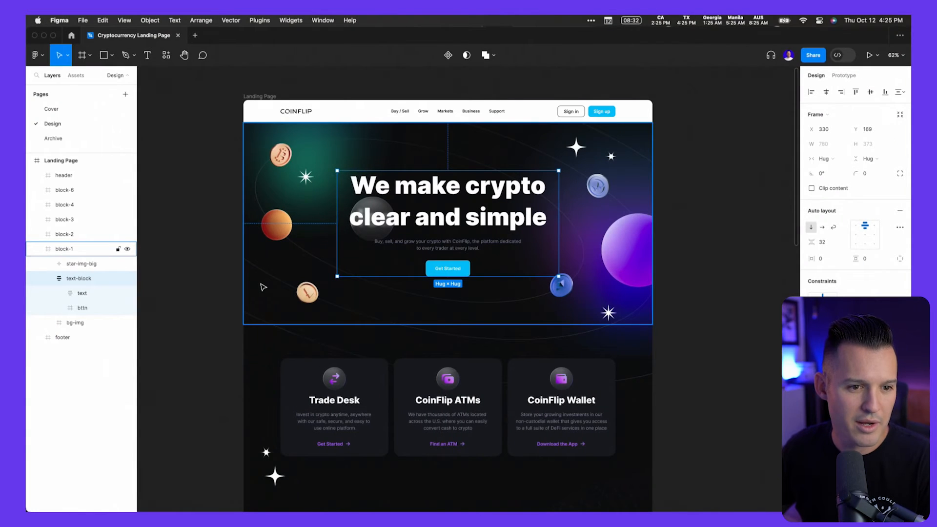
key(ctrl+Right)
drag(244, 322, 241, 333)
- Move the beige coin to the left of the headline and the blue coin to the upper right, checking their placement in Figma
drag(433, 216, 260, 239)
key(ctrl+Left)
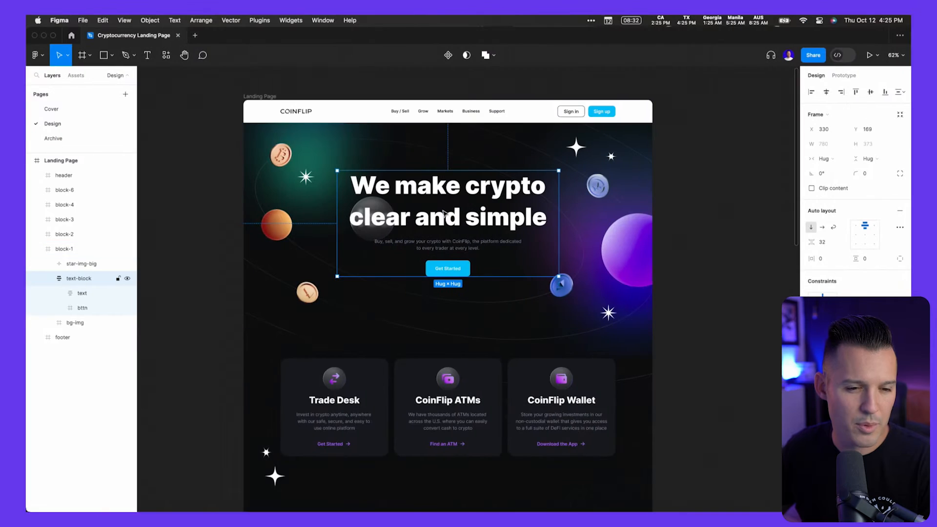
key(ctrl+Right)
drag(463, 222, 744, 258)
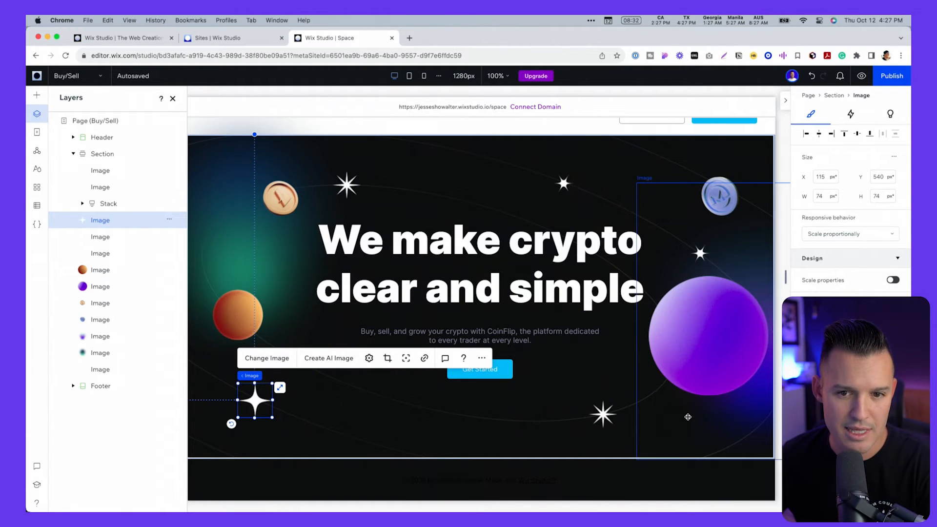
- Add an entrance animation to the purple sphere, trying Glide and choosing the Float effect
click(702, 351)
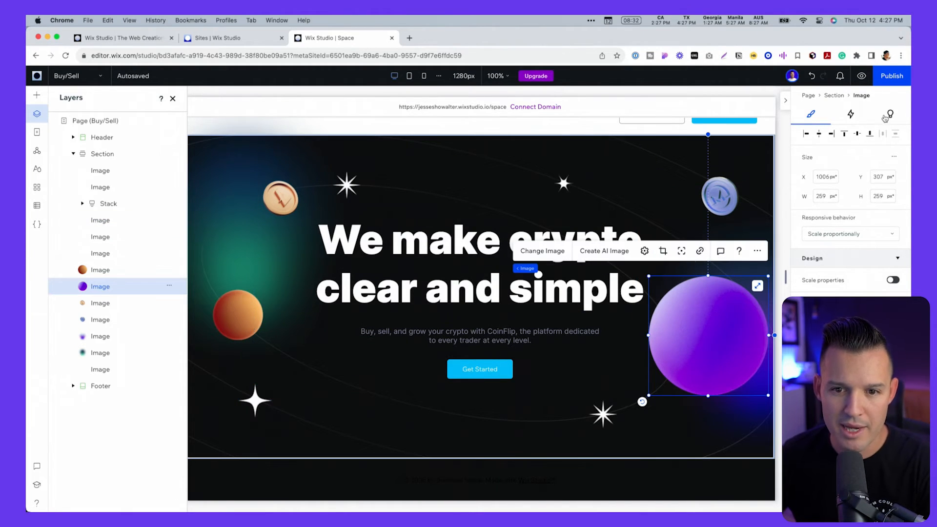
click(850, 114)
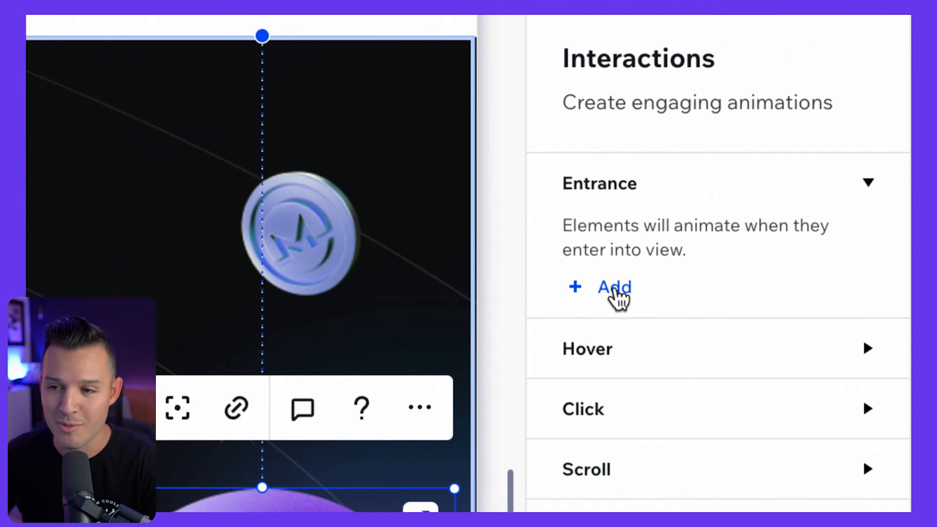
click(617, 292)
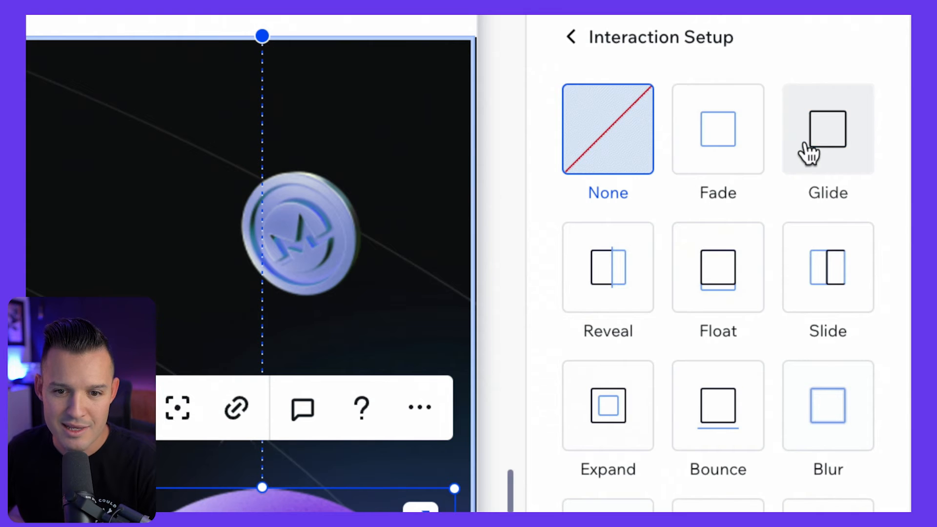
click(833, 153)
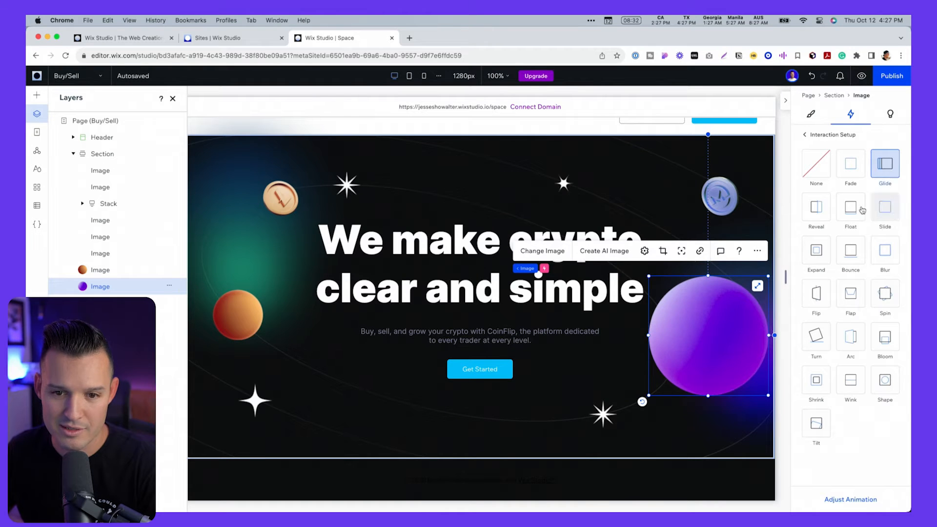
click(854, 210)
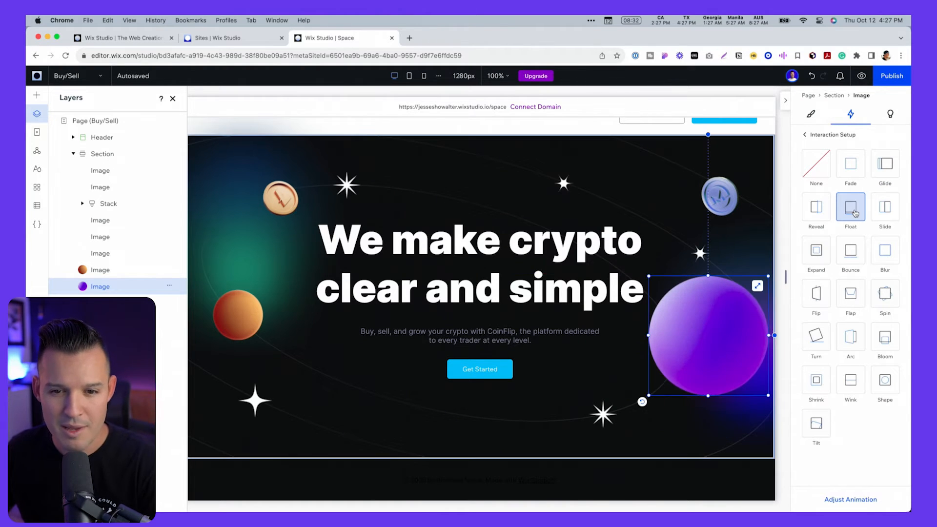
- Try other entrance effects on the purple sphere, including Expand, Flip, Flap and Glide, and return to Float
click(816, 250)
click(819, 300)
click(851, 294)
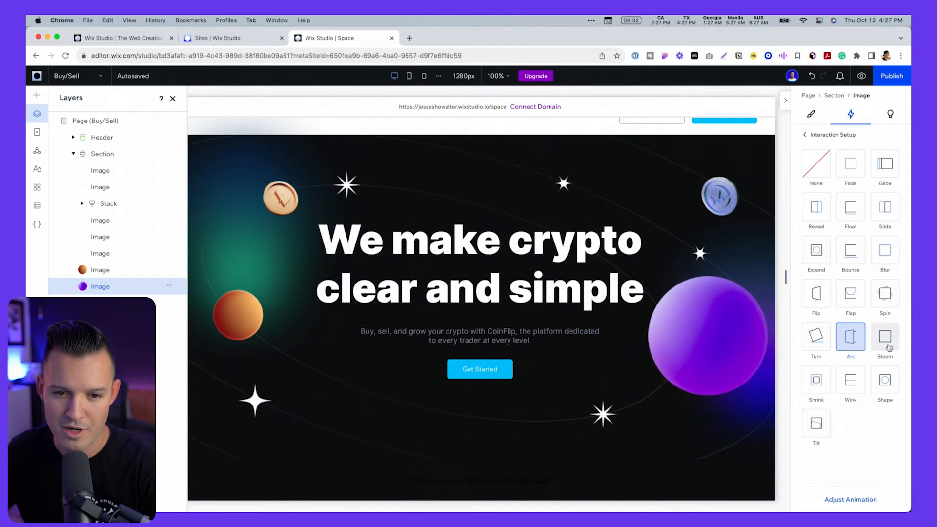
click(887, 168)
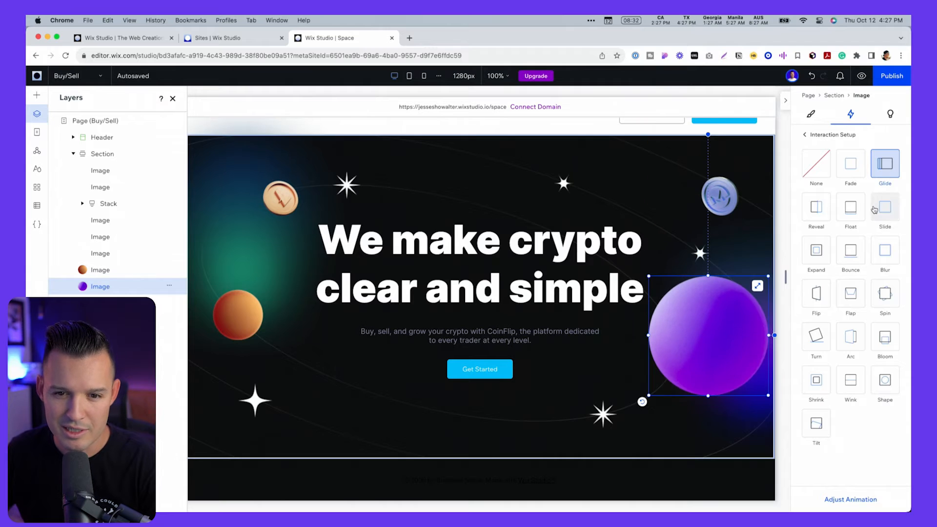
click(856, 211)
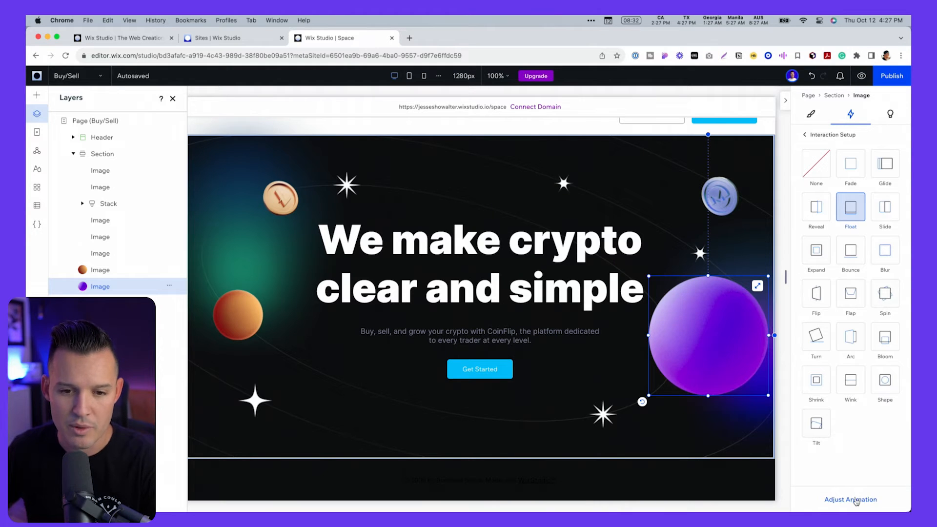
- Set the purple sphere's Float direction to From right, preview the site and return to editing
click(859, 501)
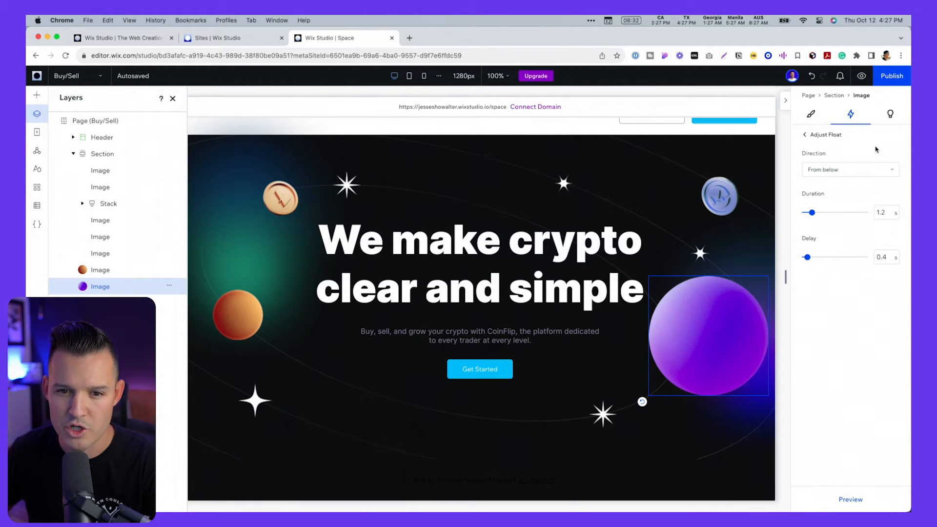
click(874, 168)
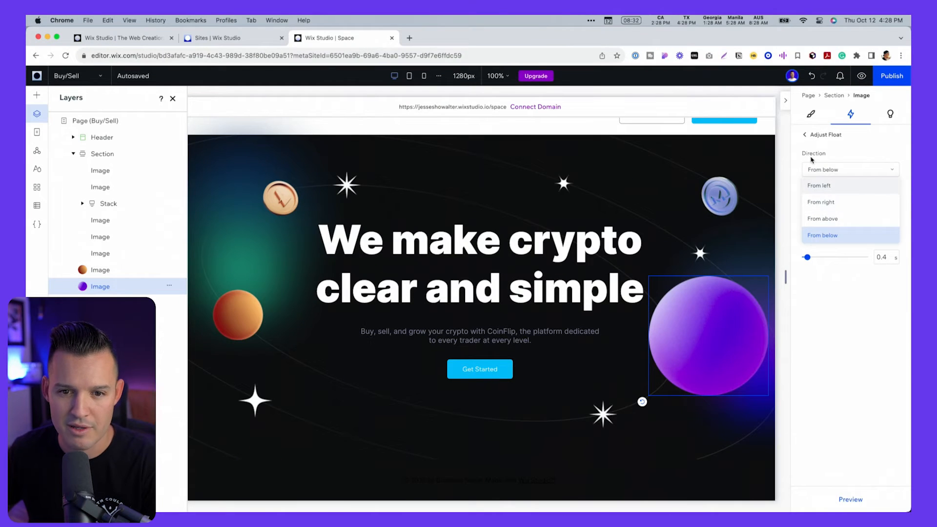
click(840, 209)
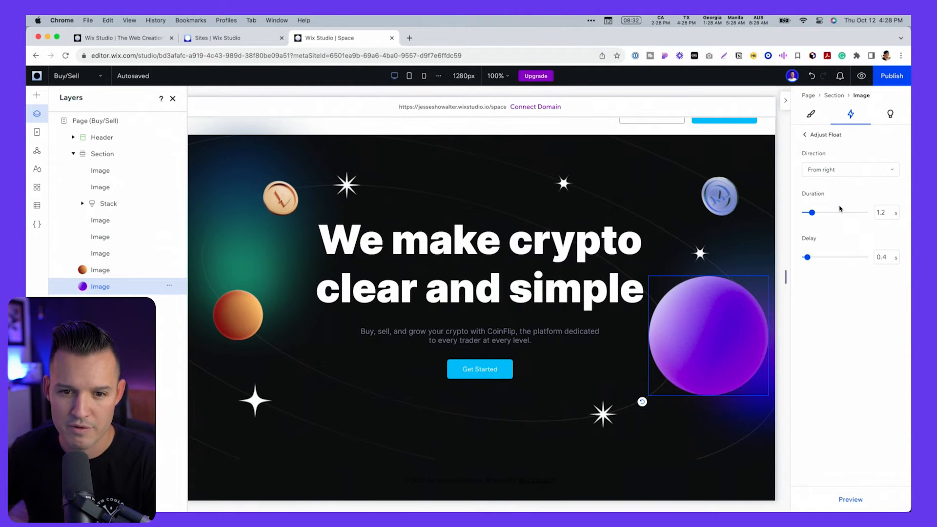
click(802, 136)
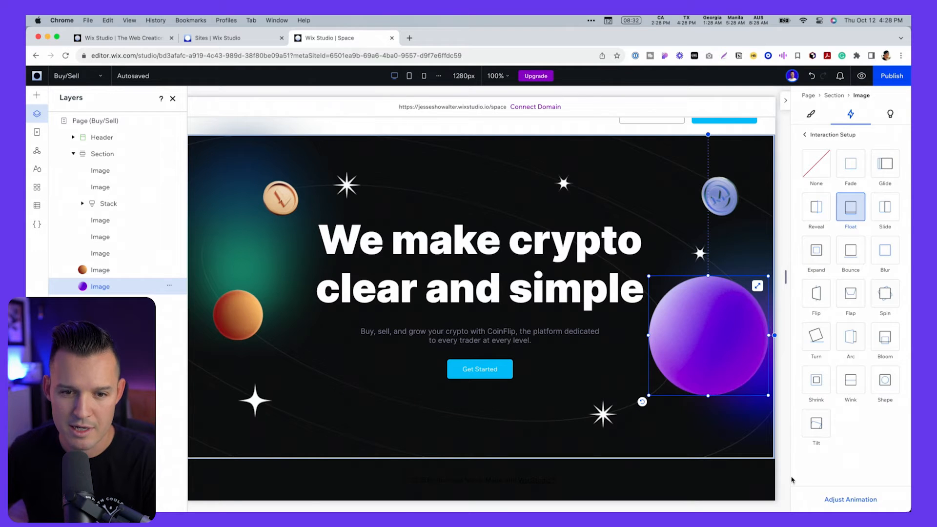
click(861, 75)
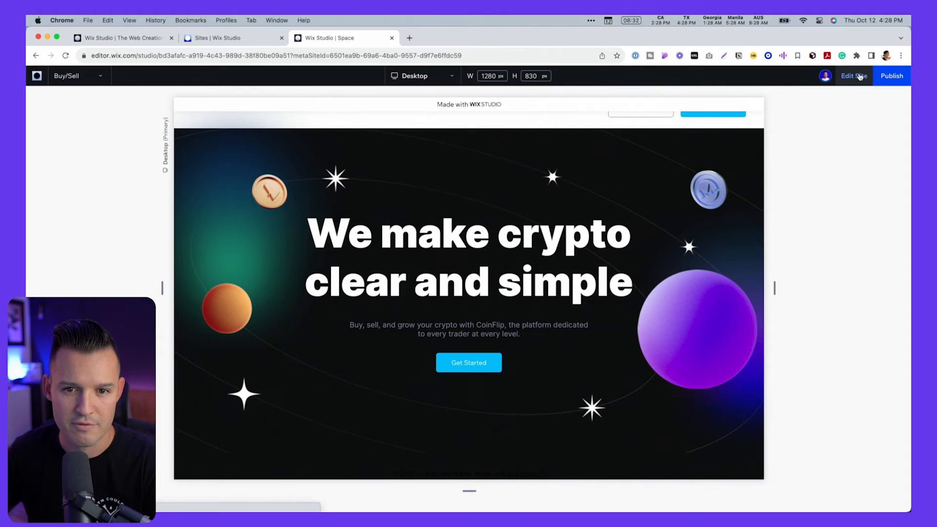
click(859, 76)
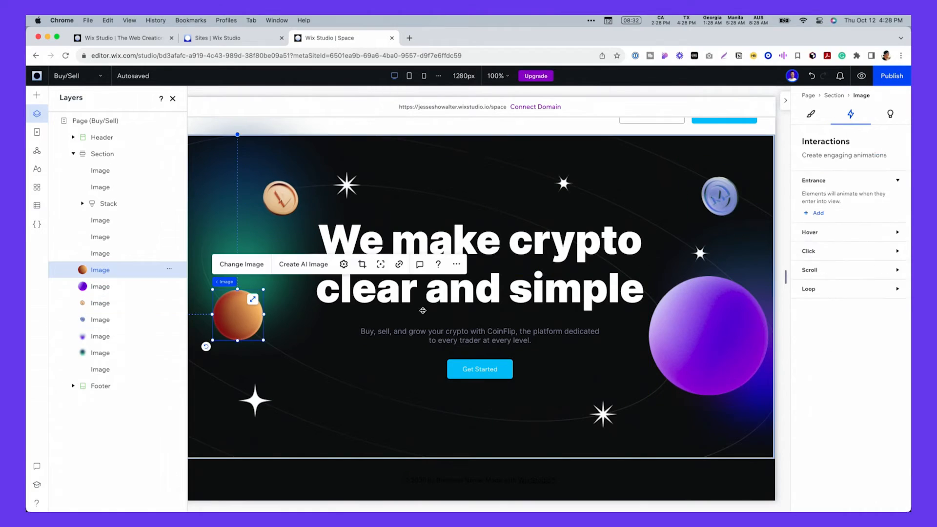
- Add a Float entrance animation to the orange sphere
click(817, 213)
click(850, 207)
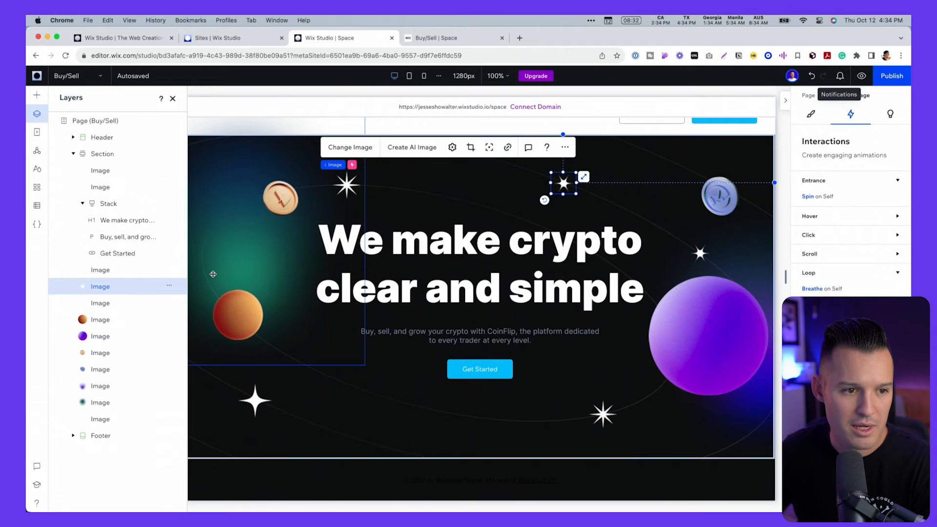
- Add a blank section between the hero and the footer and collapse the hero section's layers
click(413, 431)
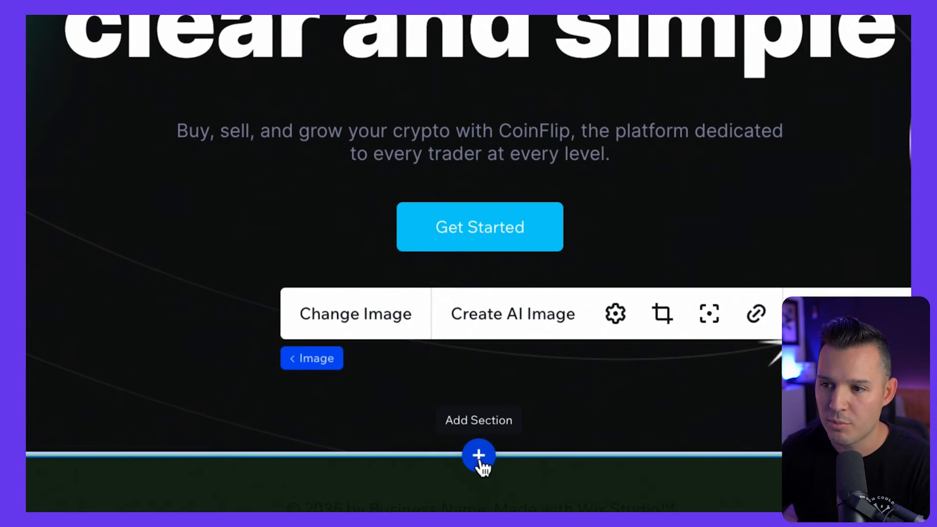
click(480, 460)
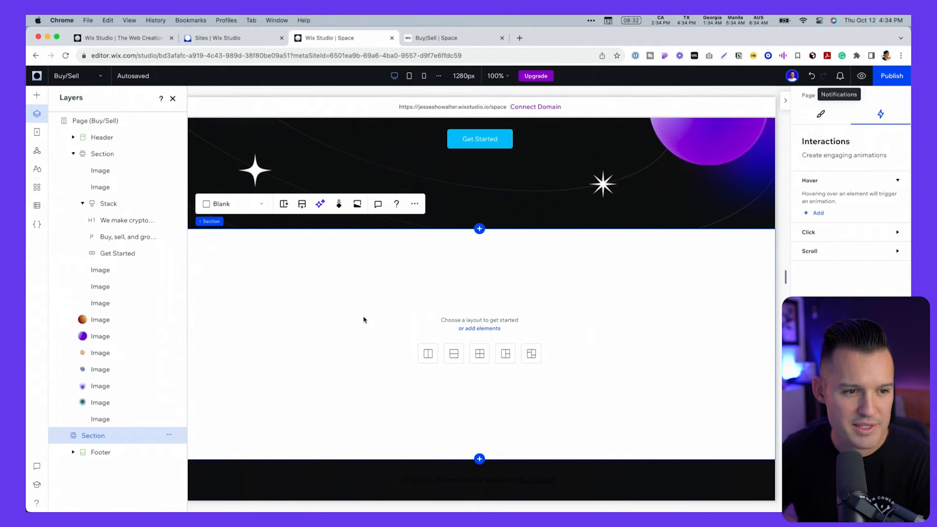
click(73, 154)
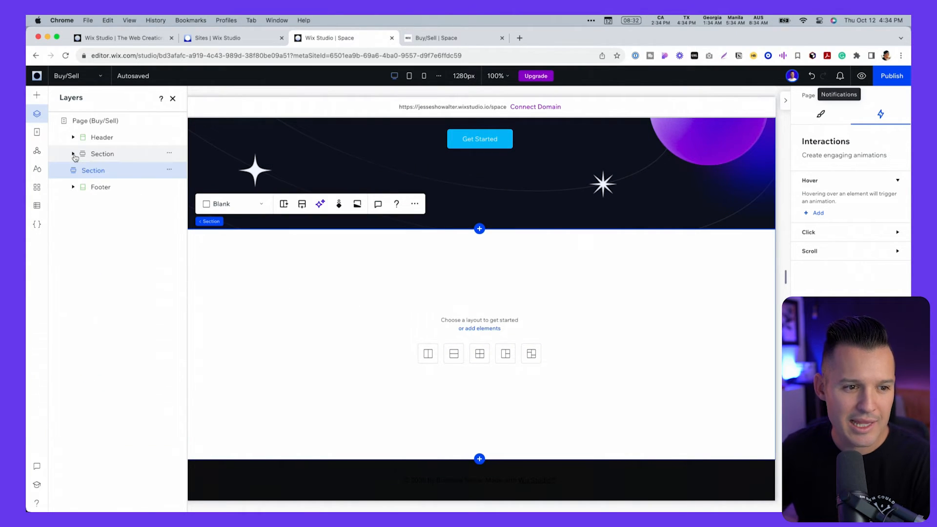
- Rename the first section below the header as Hero
click(103, 156)
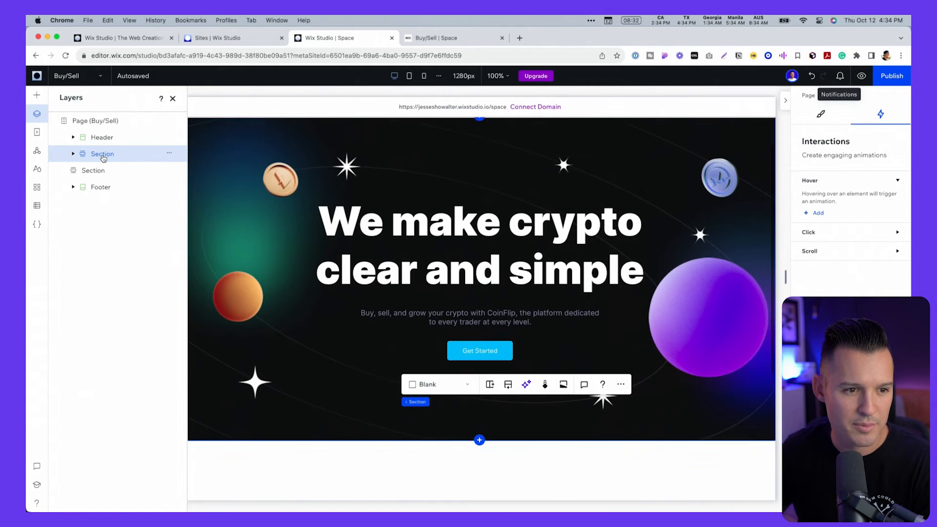
double_click(103, 155)
text(Hero)
key(Return)
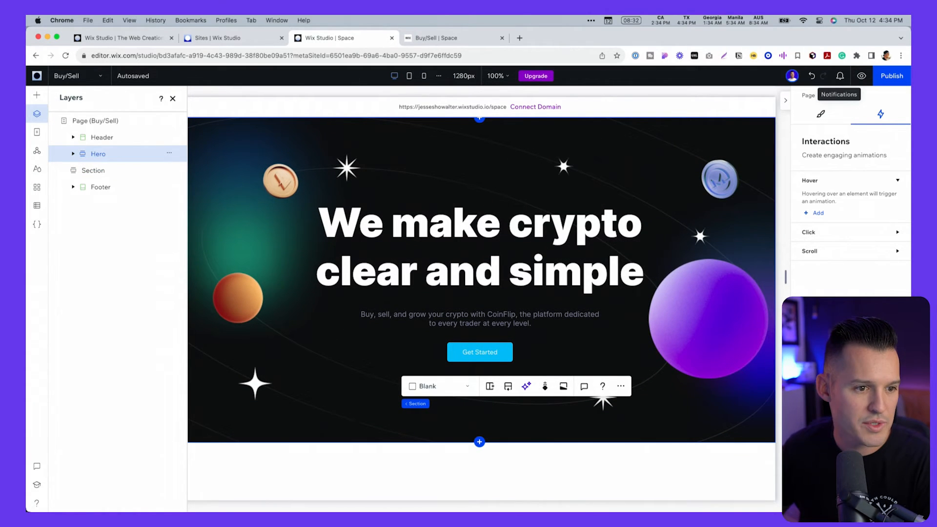
- Set the blank section's background opacity to 0% and check the matching card section in the Figma design
click(96, 175)
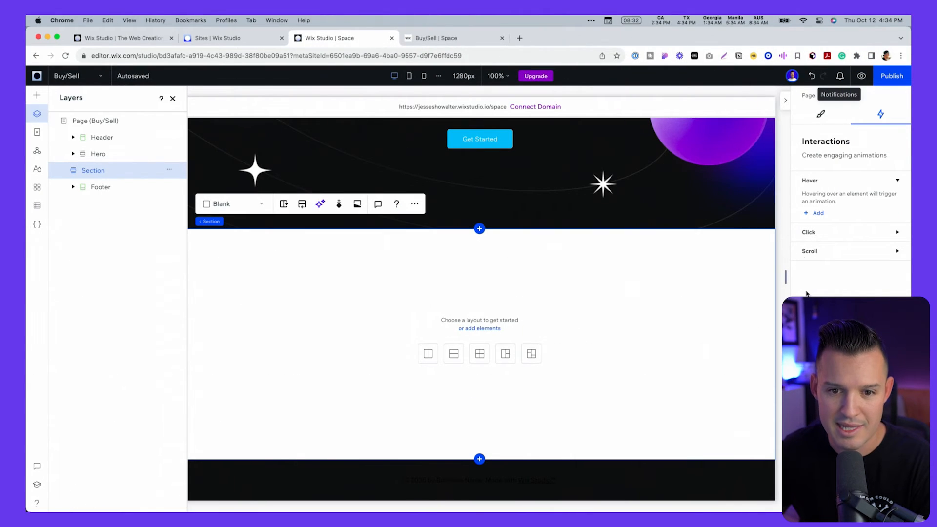
click(829, 115)
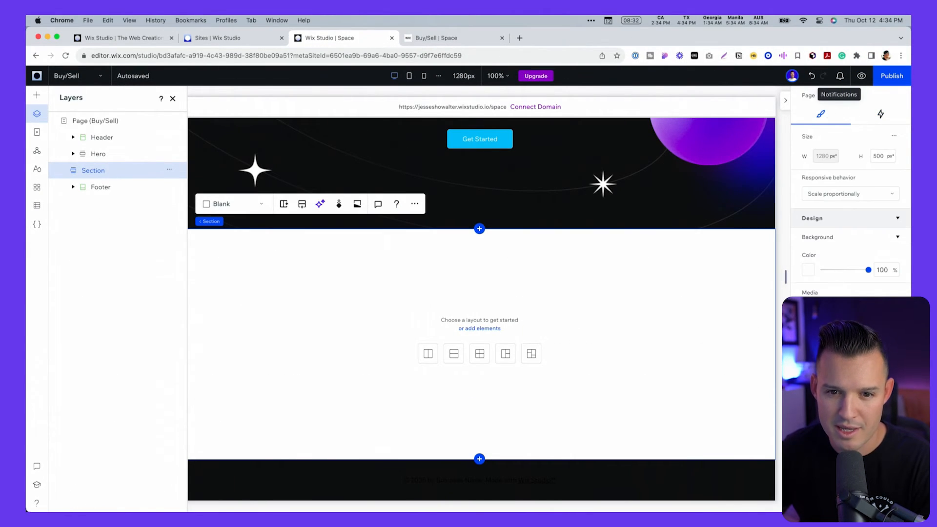
drag(867, 271, 796, 274)
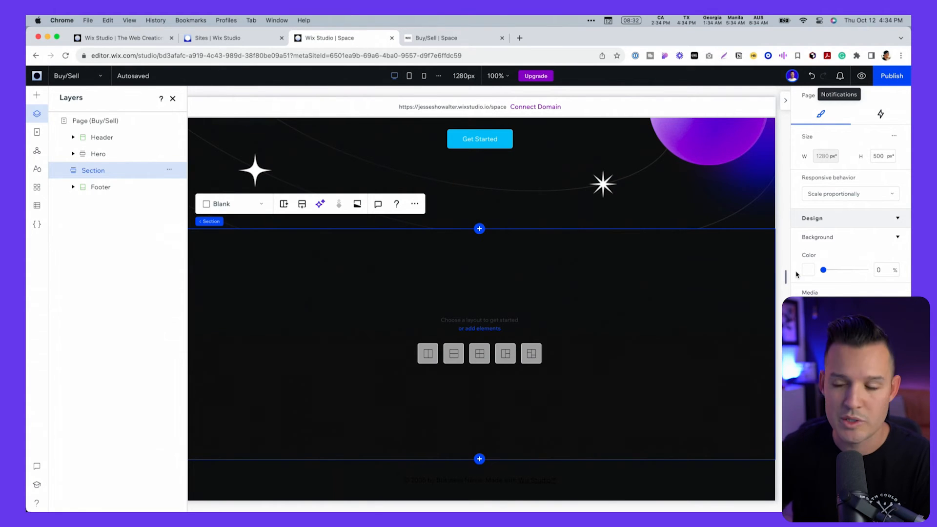
key(ctrl+Left)
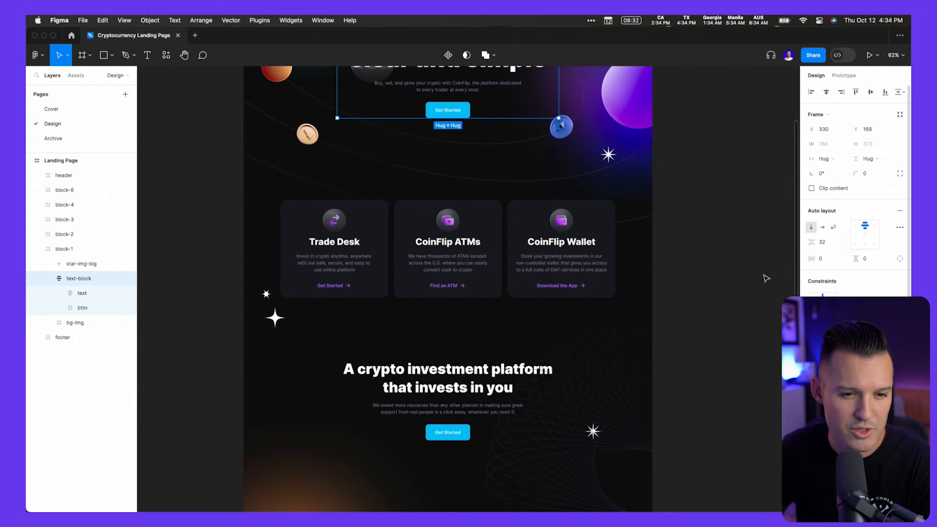
key(ctrl+Right)
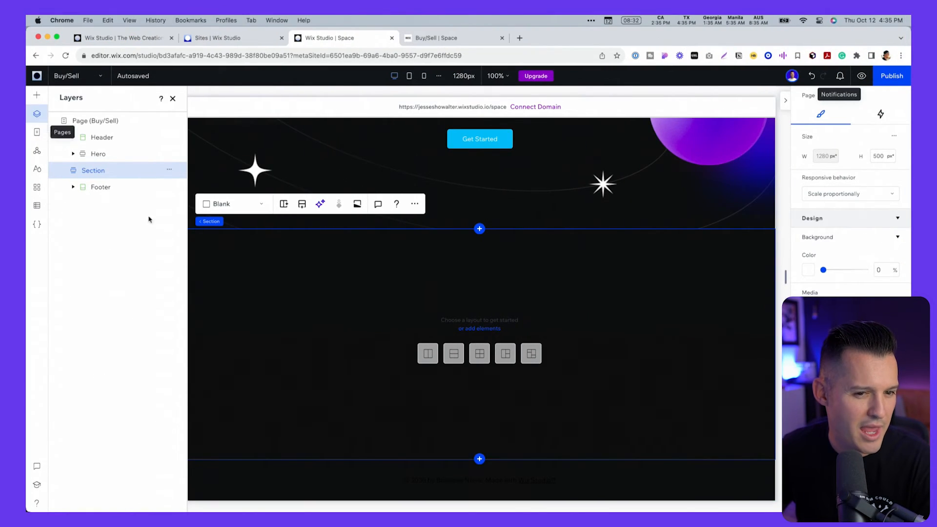
- Increase the Hero section's height to 742 px by extending its lower edge
click(492, 224)
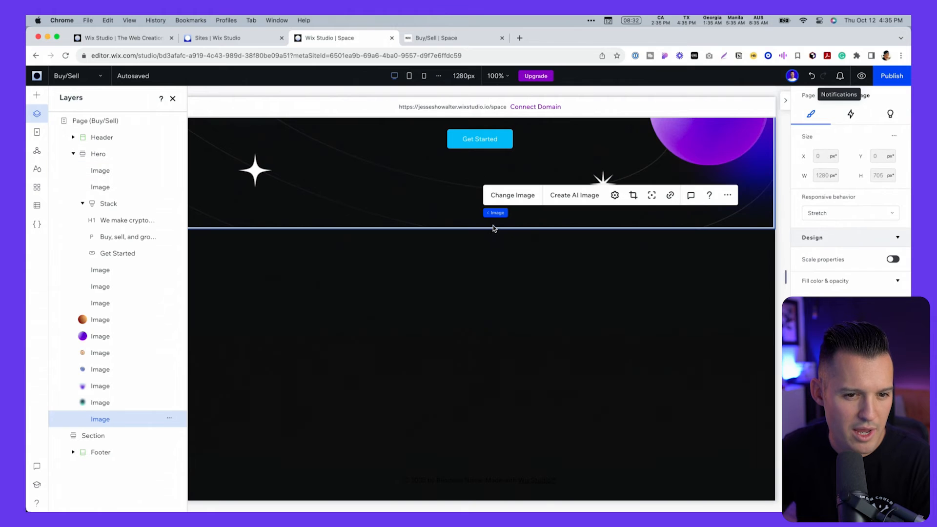
click(783, 228)
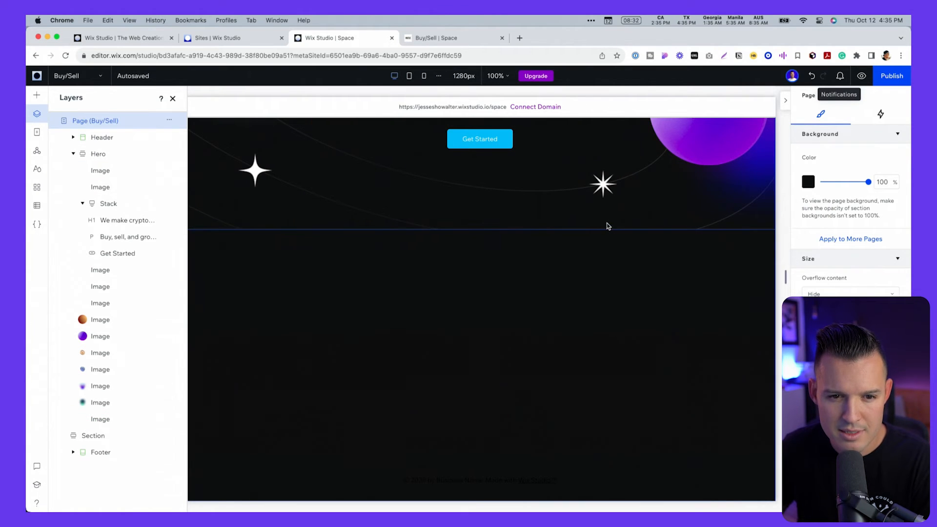
click(94, 153)
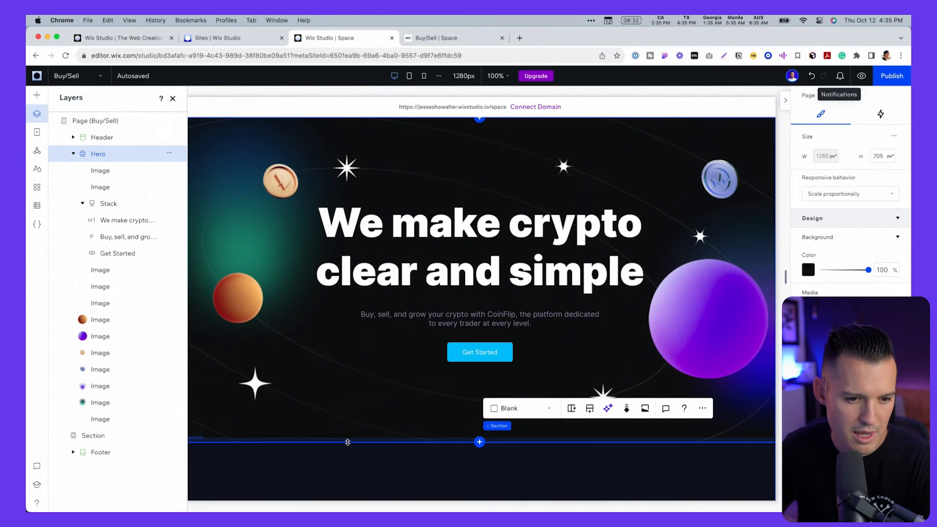
drag(347, 445, 347, 459)
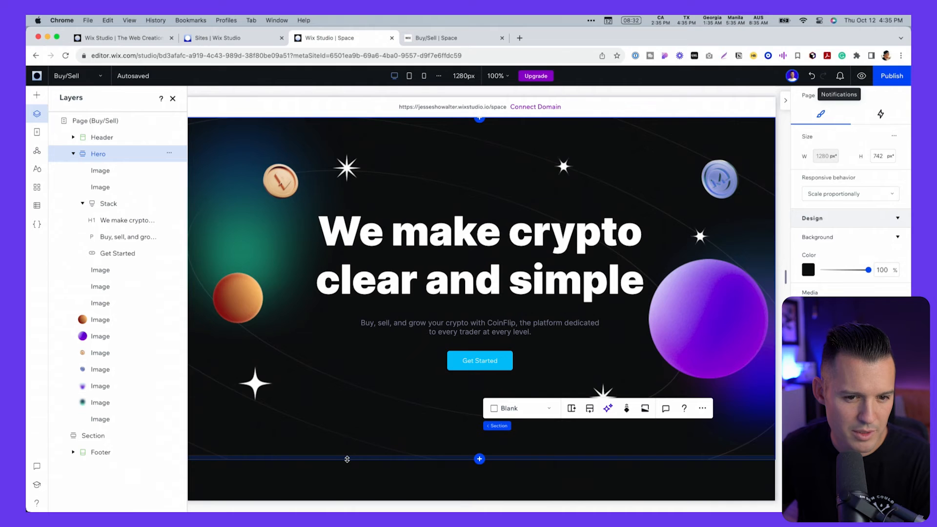
scroll(343, 369, up, 2)
scroll(342, 369, down, 6)
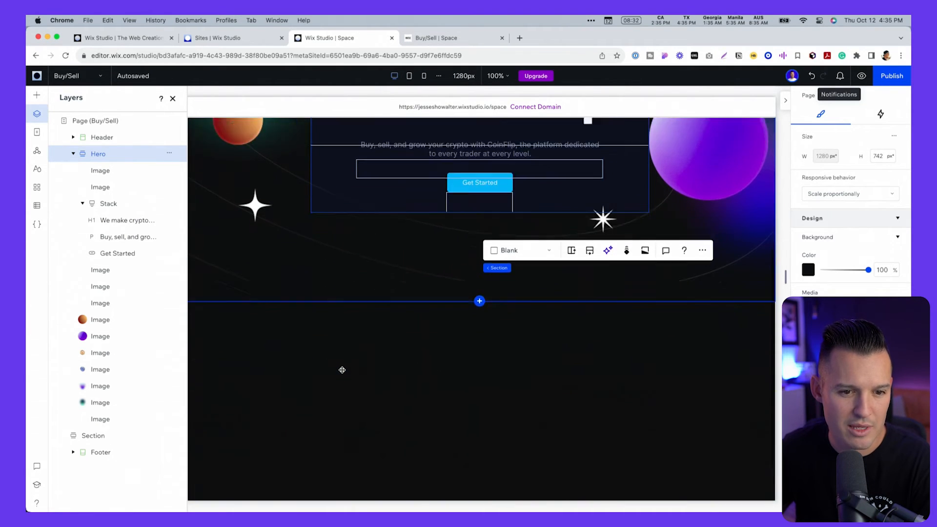
- Add a repeater to the blank section below the hero and keep its Cards layout
click(350, 321)
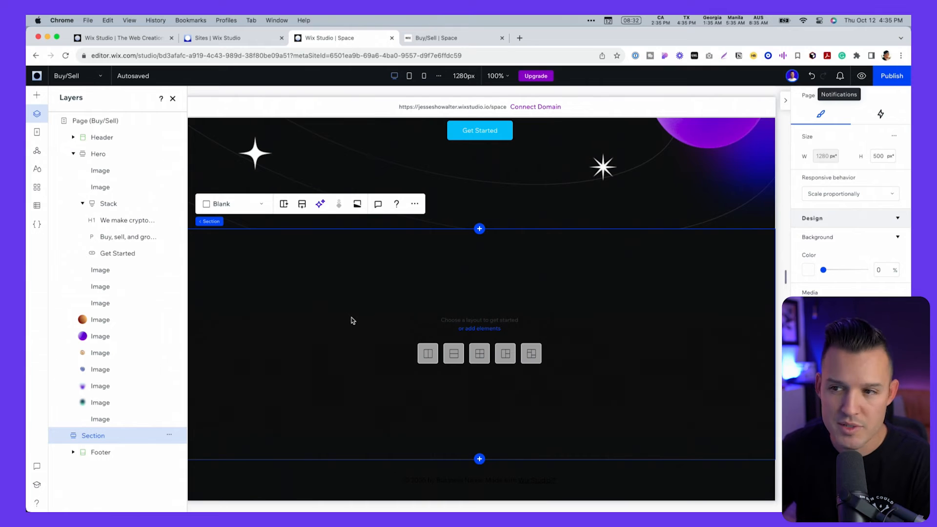
click(37, 96)
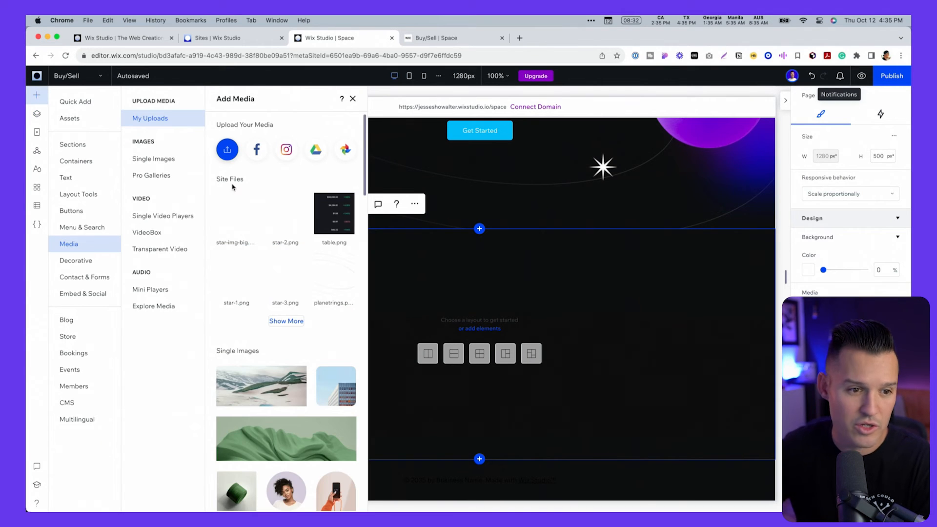
click(72, 145)
click(72, 111)
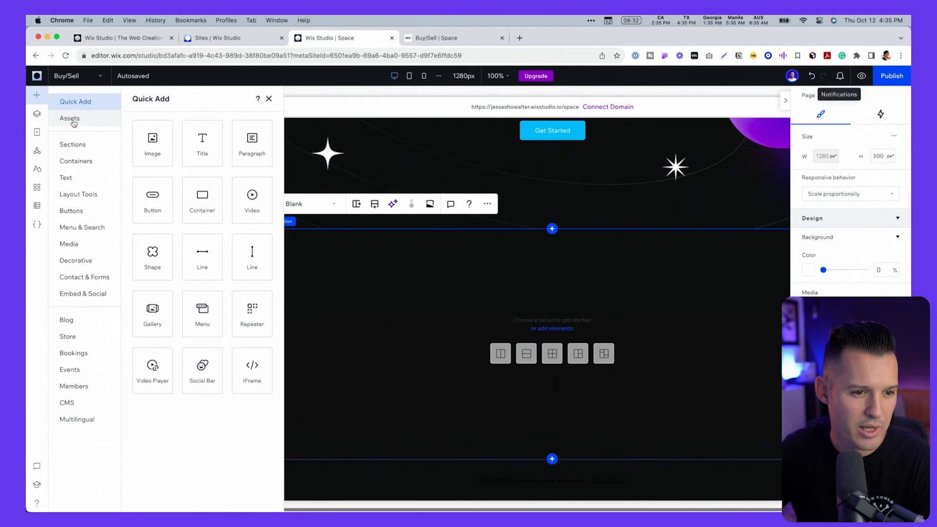
click(258, 313)
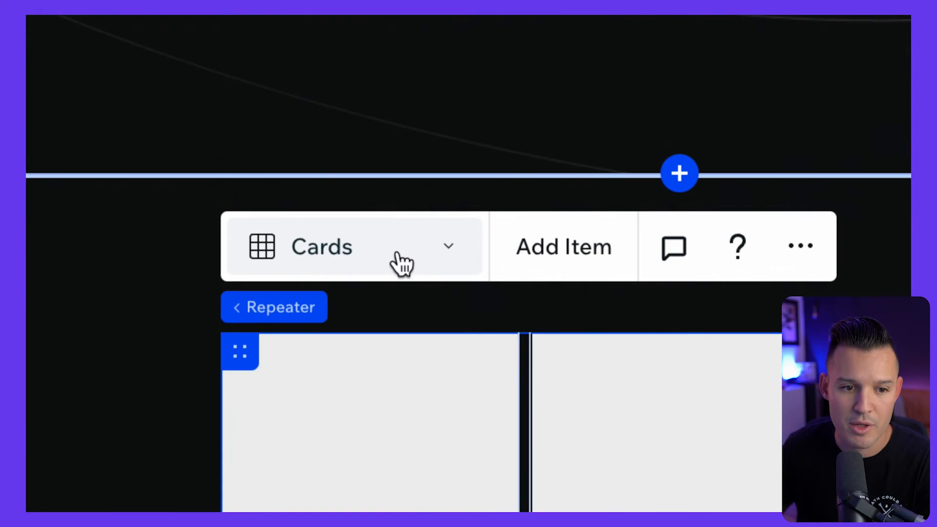
click(402, 252)
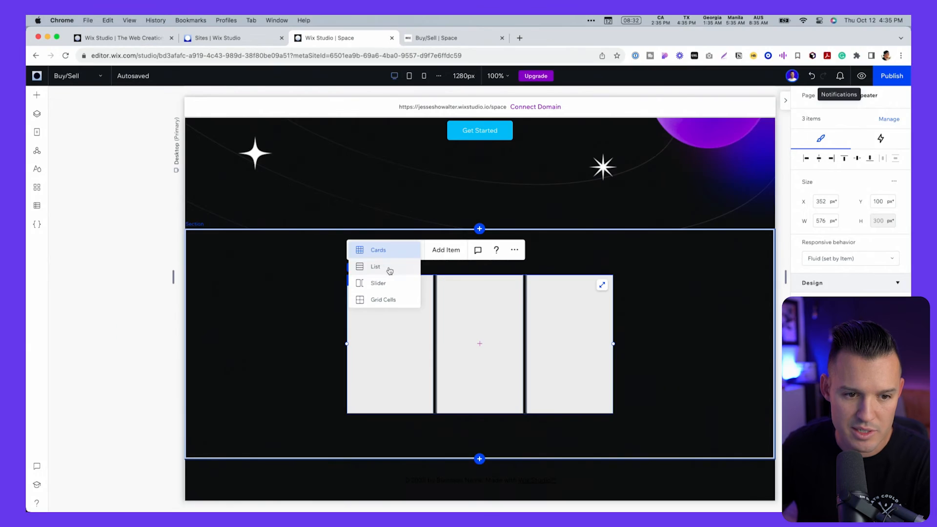
click(385, 250)
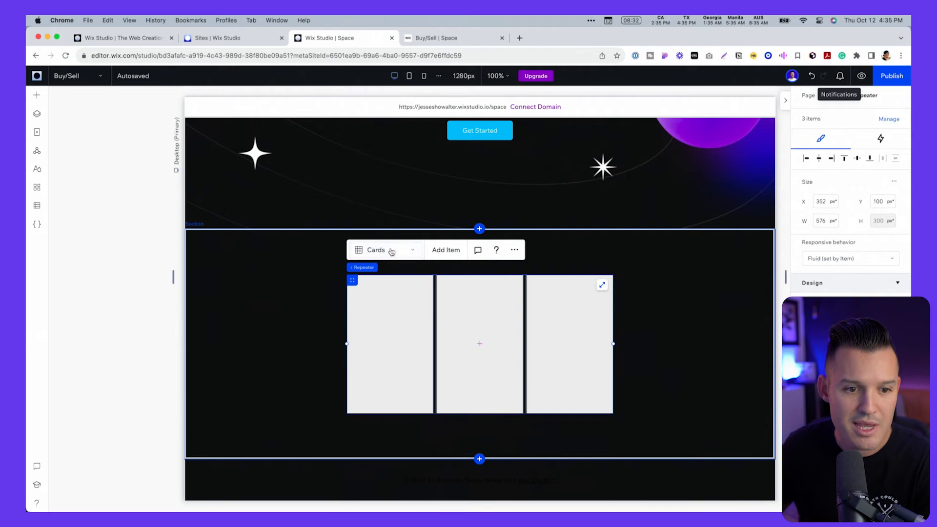
- Fill the repeater items with colour #1A1B23, taken from the CoinFlip ATMs card in the Figma design
click(398, 317)
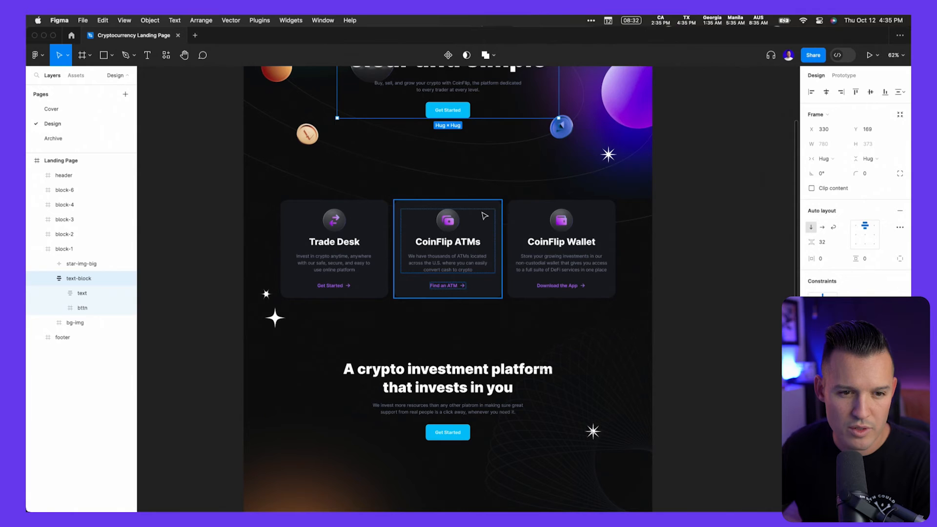
click(481, 215)
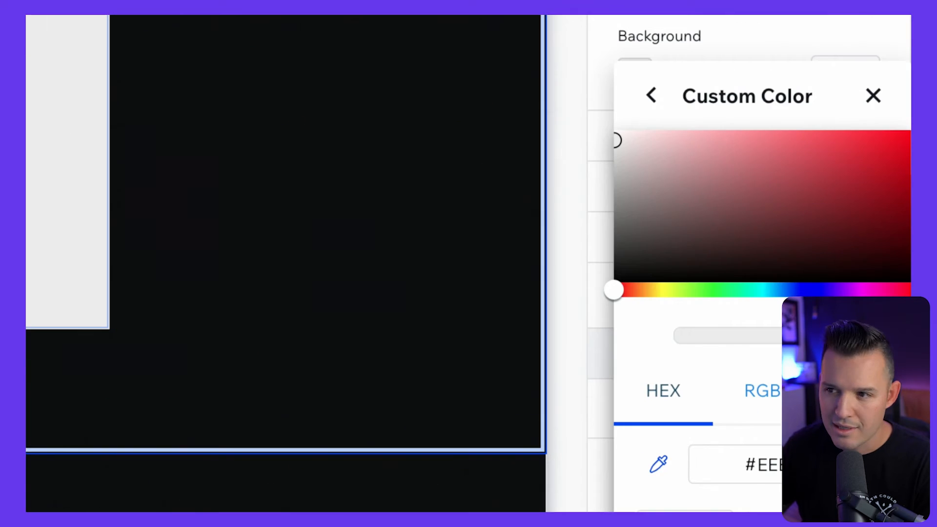
double_click(786, 464)
text(1A1B23)
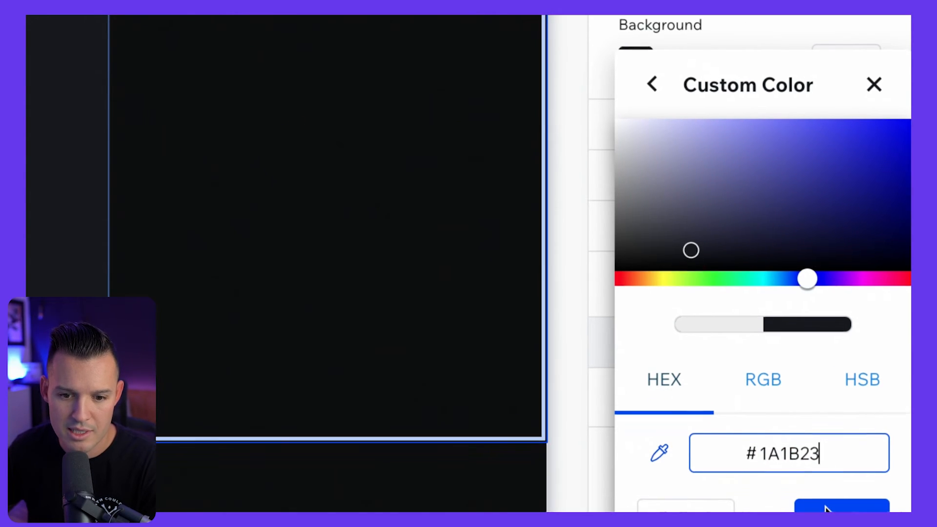
click(839, 505)
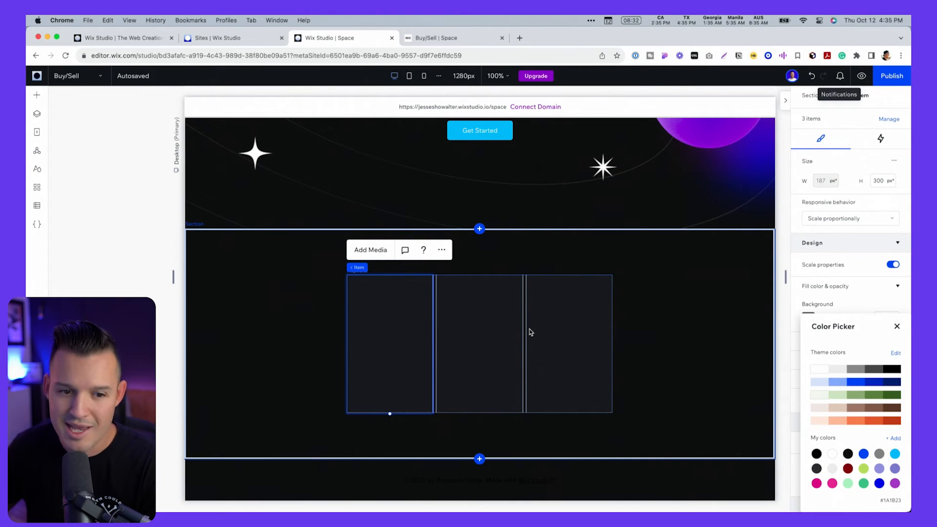
click(635, 320)
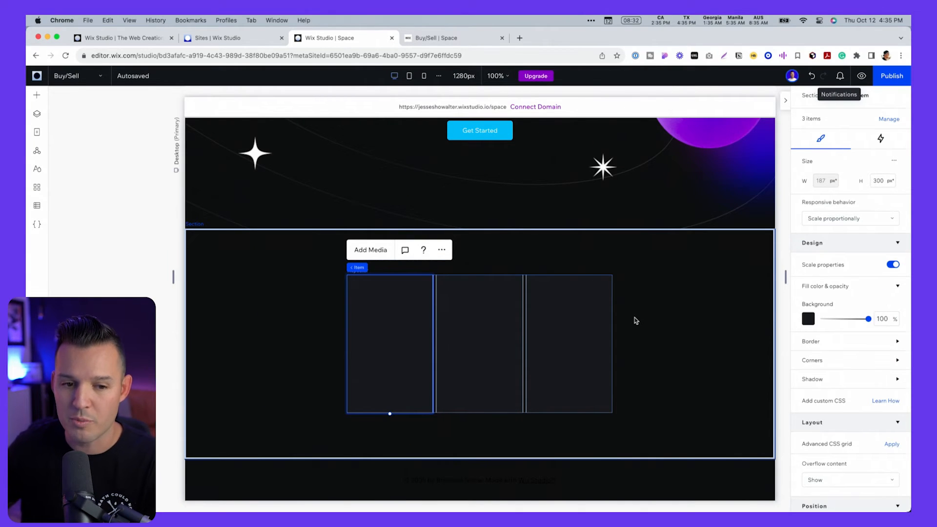
- Round all corners of the repeater items with a 24 px radius
click(636, 320)
click(412, 327)
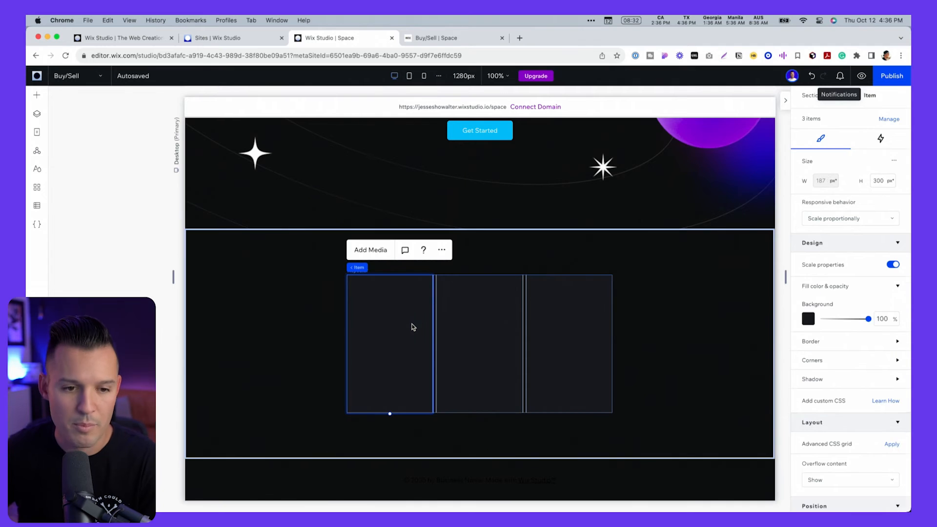
click(862, 361)
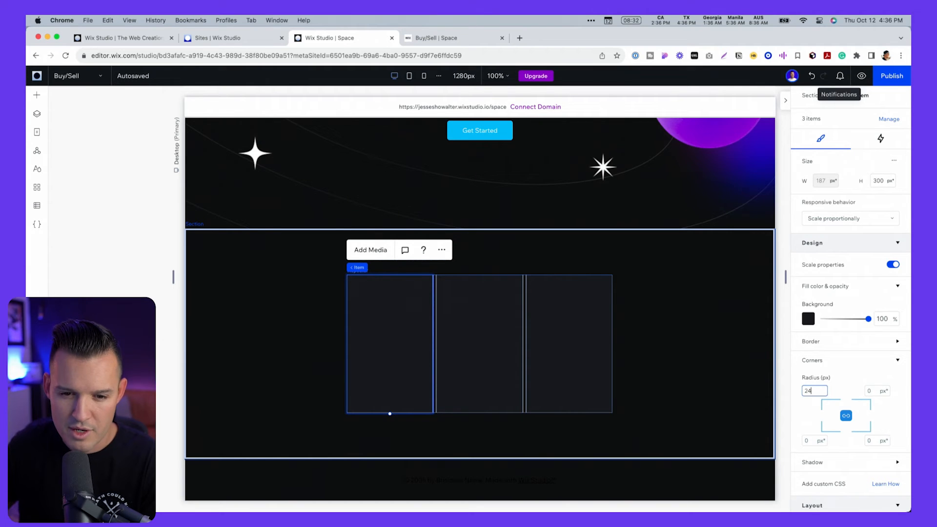
click(657, 321)
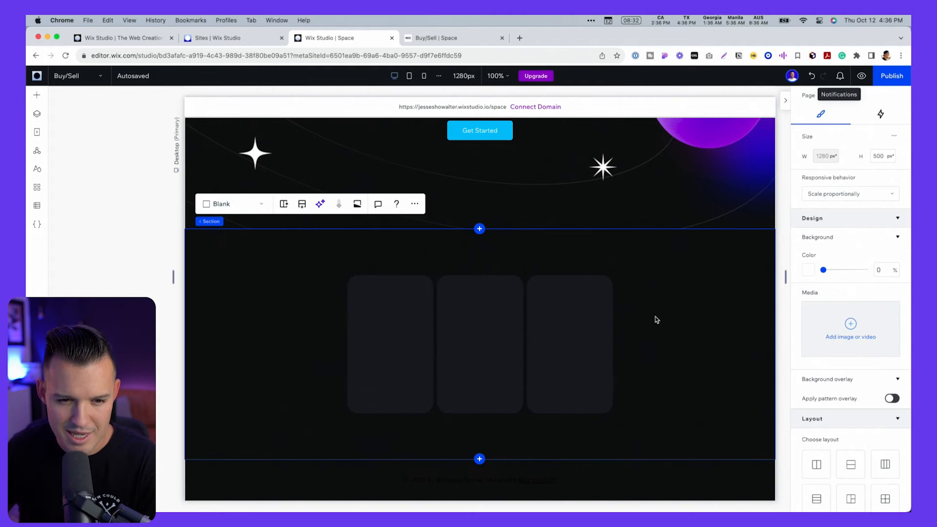
- Measure the spacing between the cards in Figma and set the repeater's horizontal gap to 20 px
key(ctrl+Left)
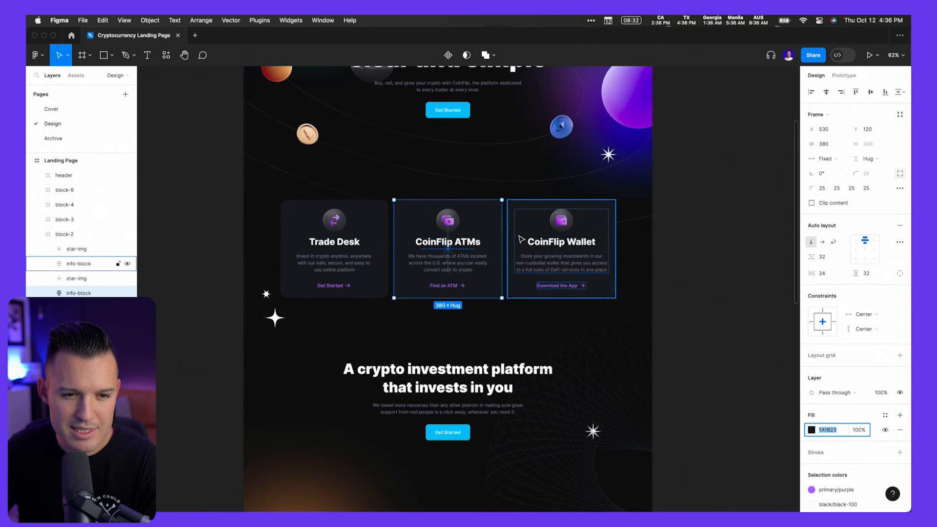
click(520, 239)
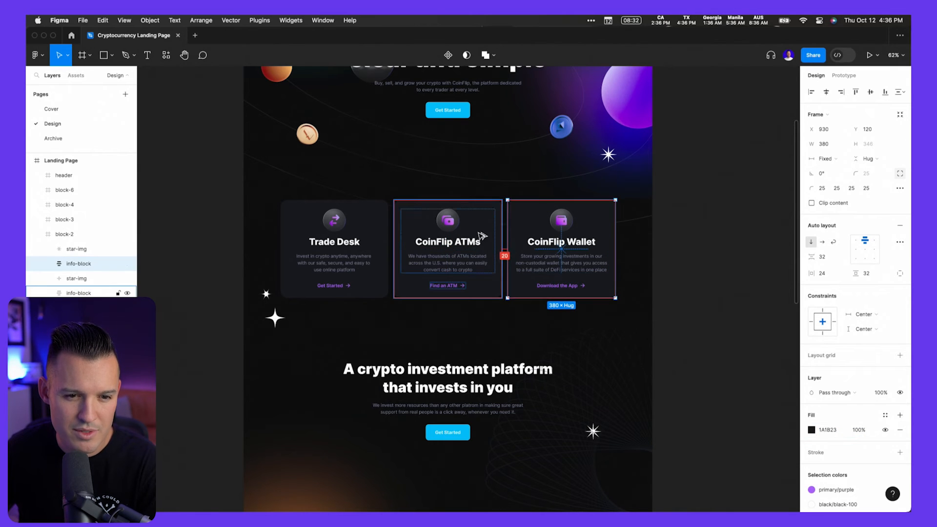
key(ctrl+Right)
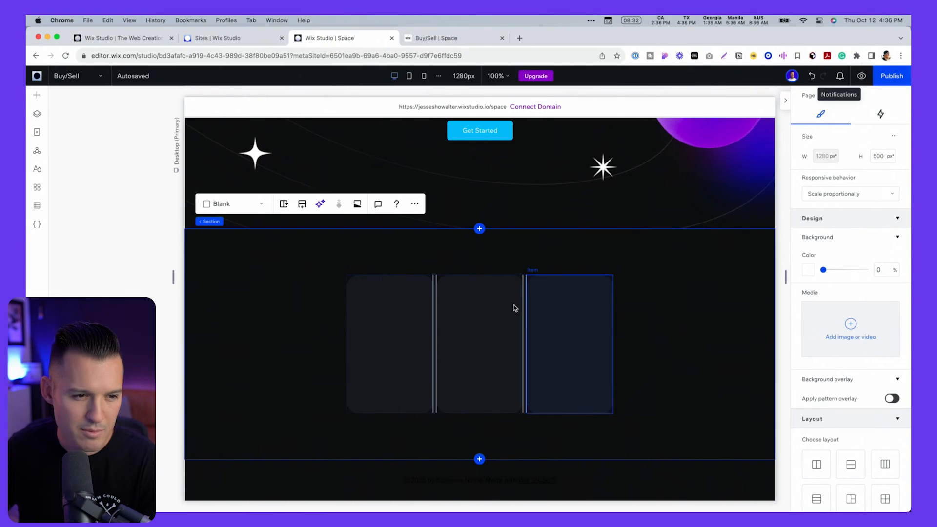
click(514, 308)
click(36, 113)
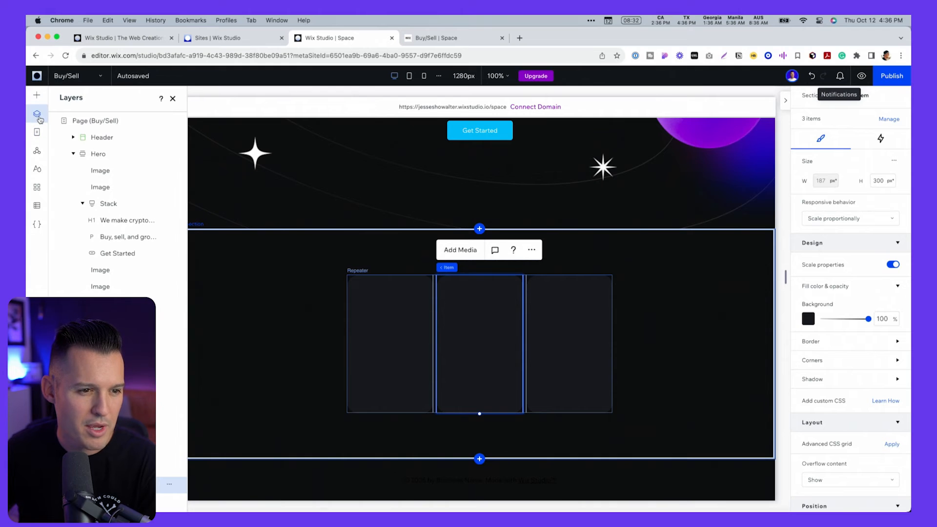
click(115, 452)
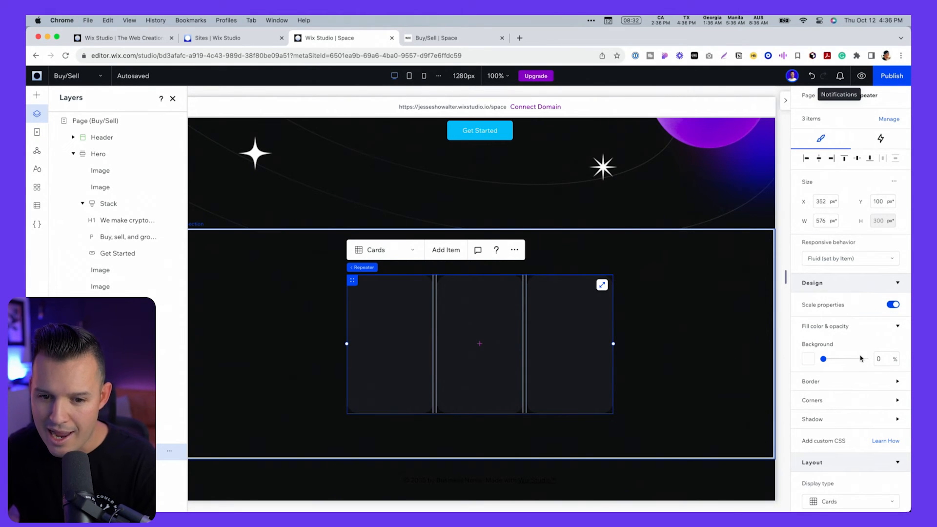
scroll(860, 359, down, 5)
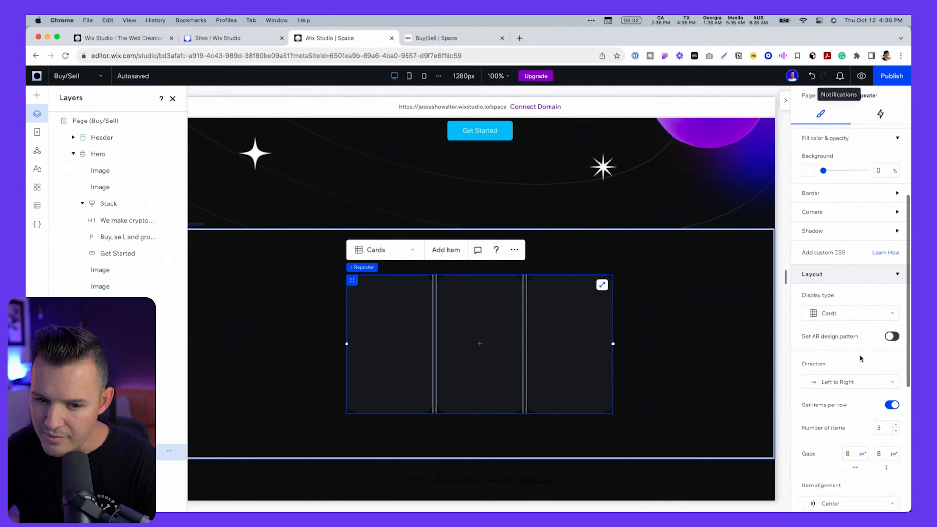
scroll(860, 359, down, 2)
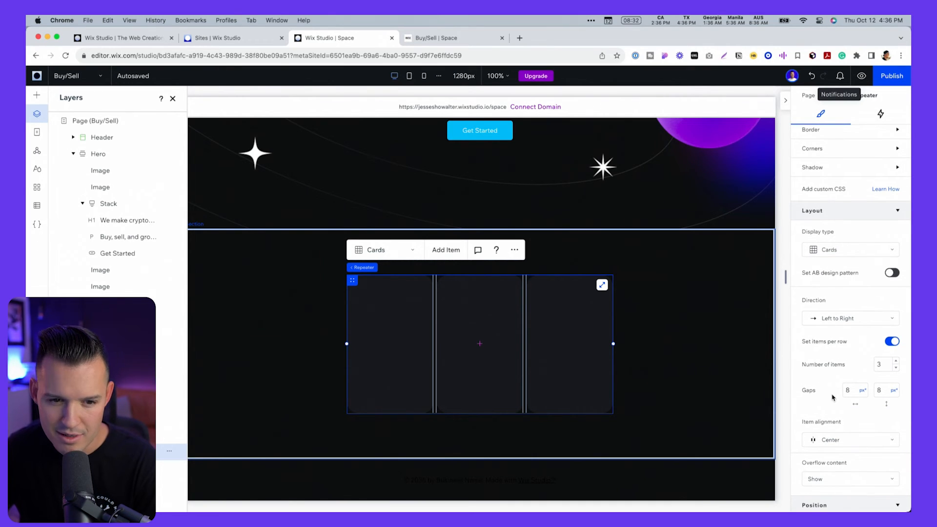
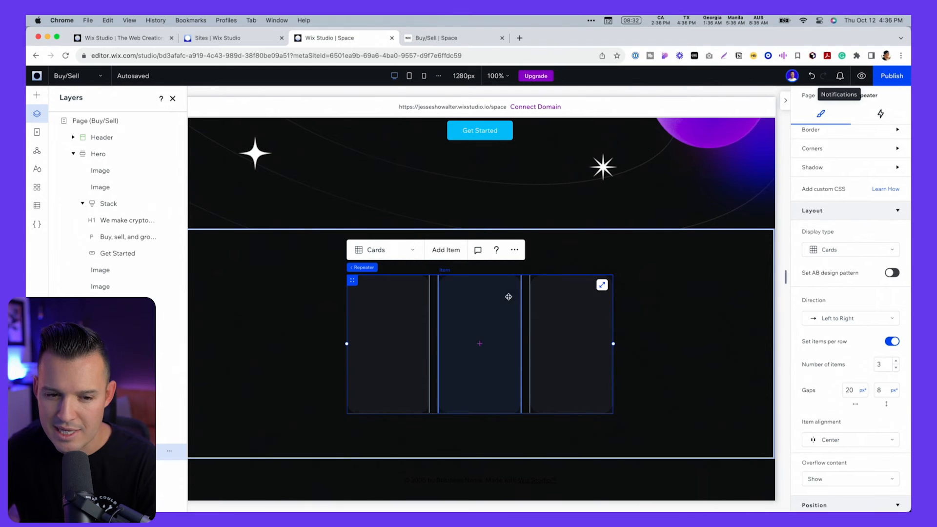
- Widen the repeater and fill its three cards with icons, the titles Trade Desk, Coin Flips and Atms, and the description texts from the Figma design
click(373, 332)
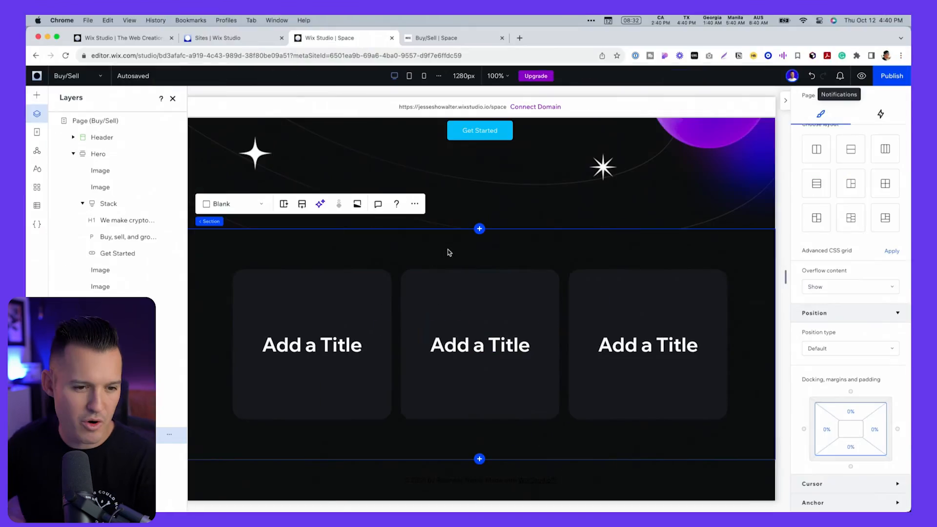
click(289, 345)
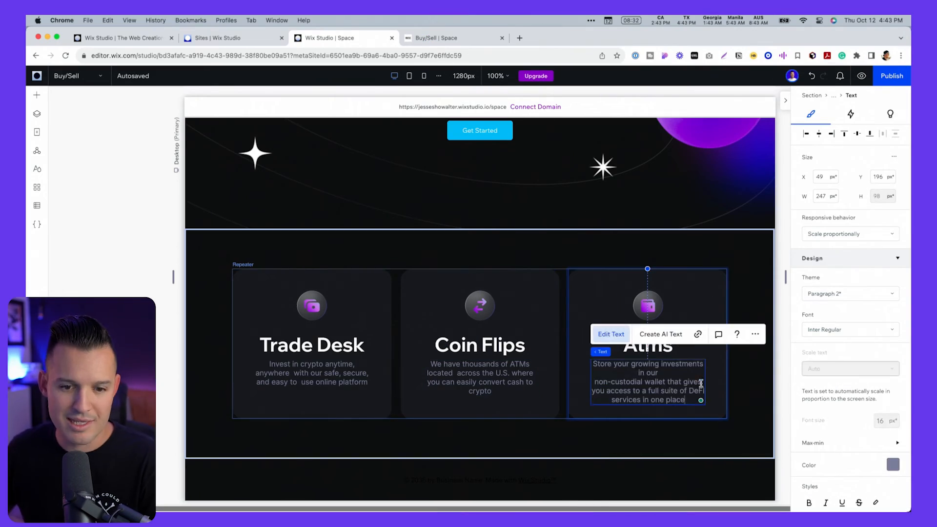
click(317, 376)
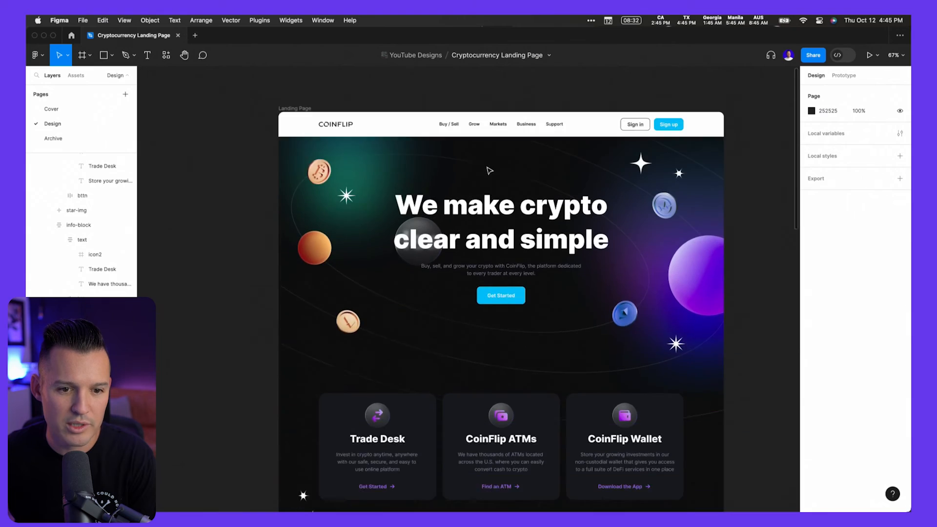
- Add a blank section below the cards section and set its background colour opacity to 0%
scroll(490, 170, down, 10)
scroll(493, 168, up, 2)
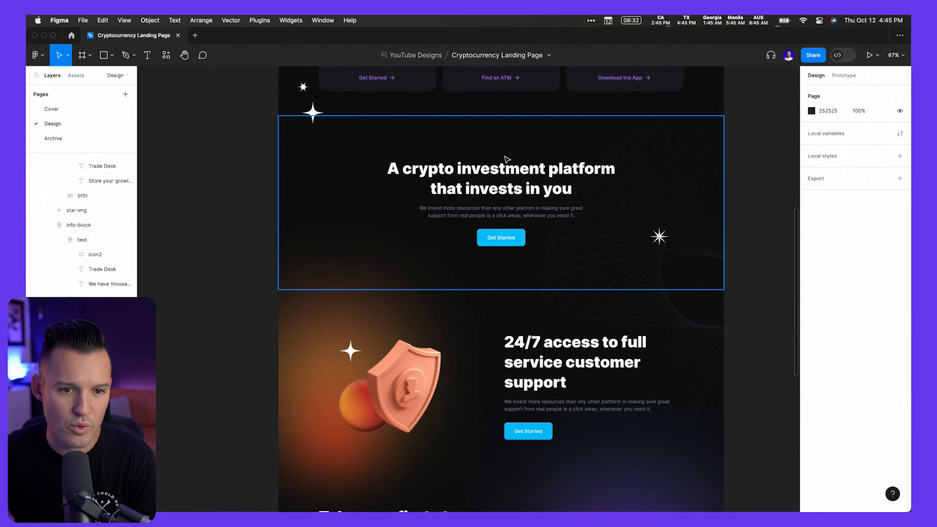
scroll(515, 179, up, 6)
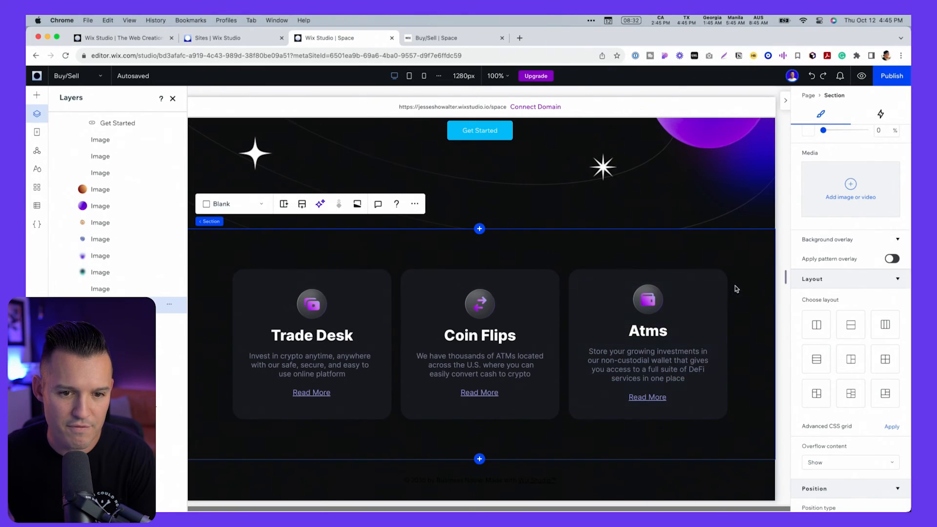
scroll(83, 205, up, 5)
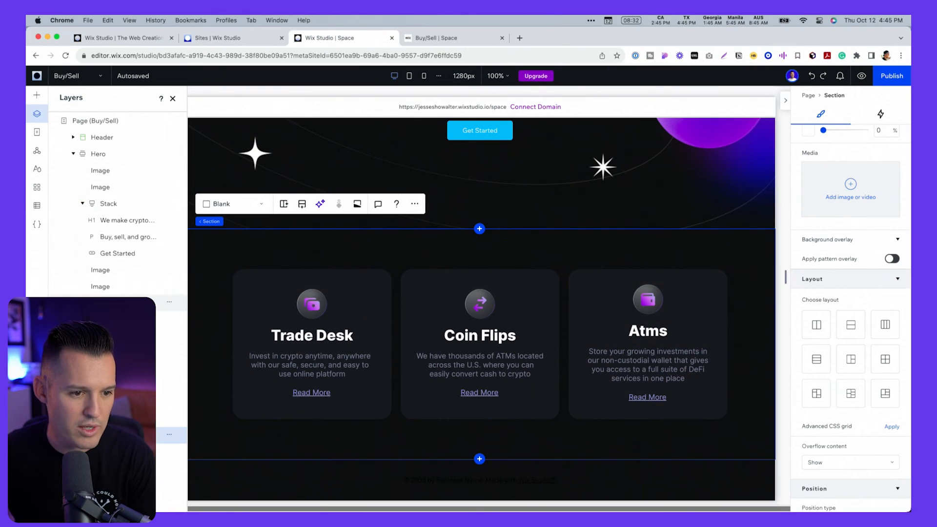
click(82, 203)
click(73, 153)
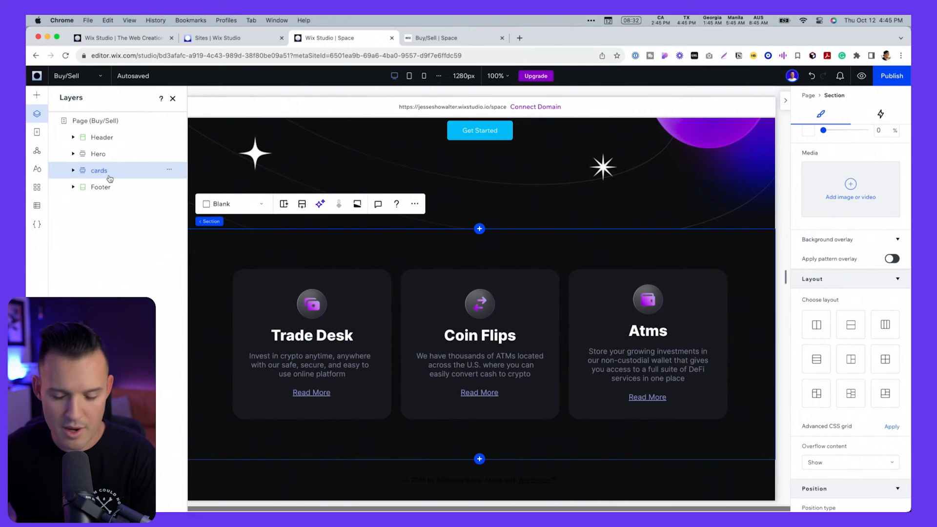
click(480, 460)
scroll(841, 418, down, 1)
scroll(841, 418, up, 4)
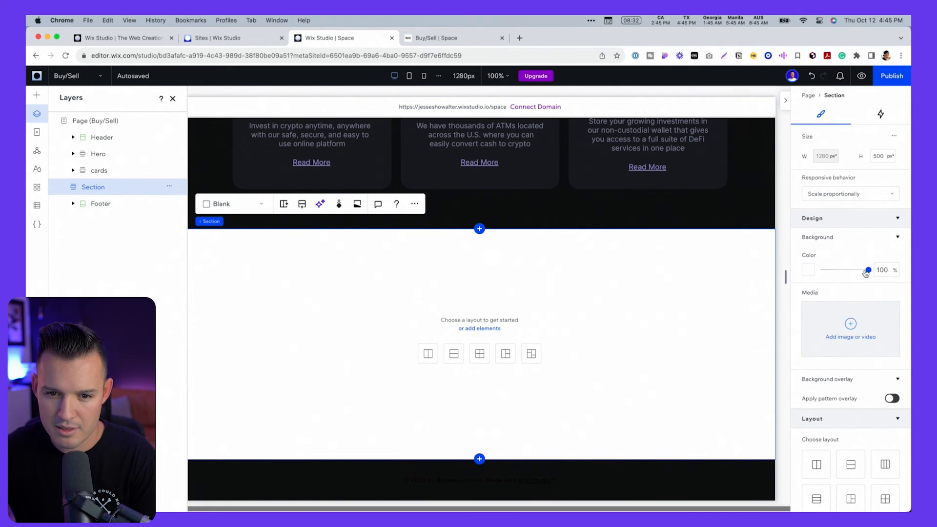
drag(865, 272, 816, 275)
- Copy the hero's stack of heading, paragraph and button into the new blank section
scroll(546, 277, up, 10)
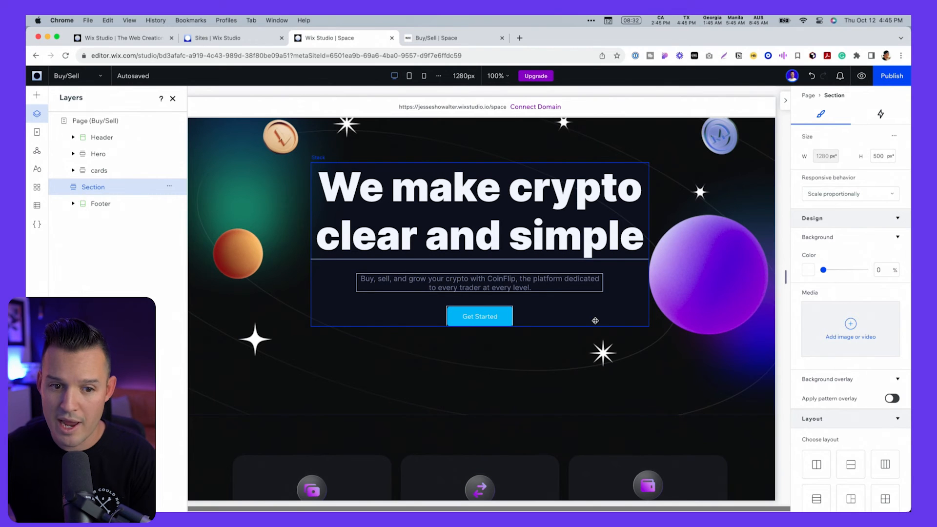
click(595, 320)
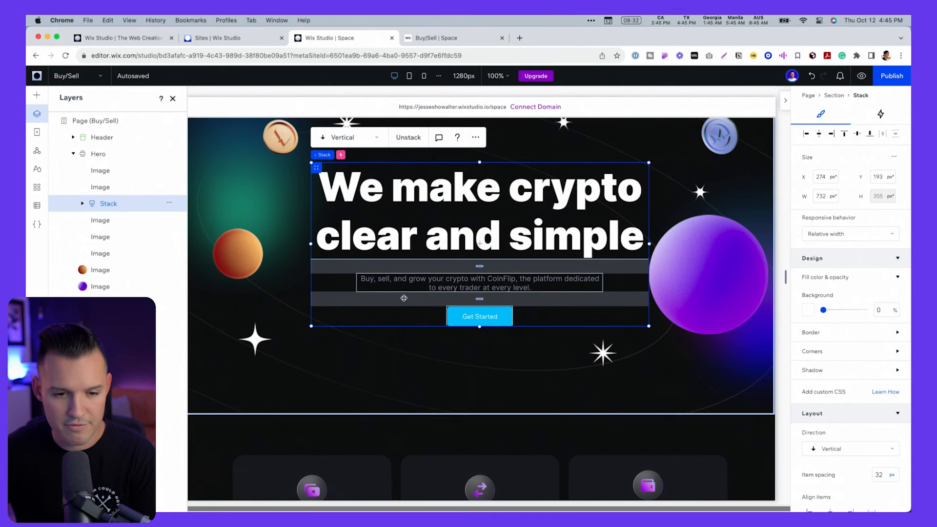
scroll(403, 298, down, 8)
click(639, 373)
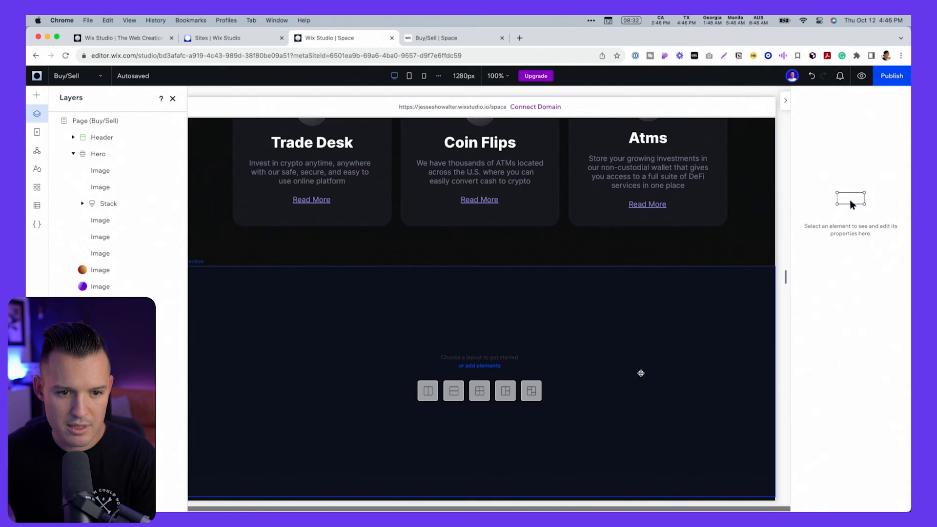
key(cmd+v)
- Apply the Heading 2 theme to the copied stack's heading and colour it white
click(590, 294)
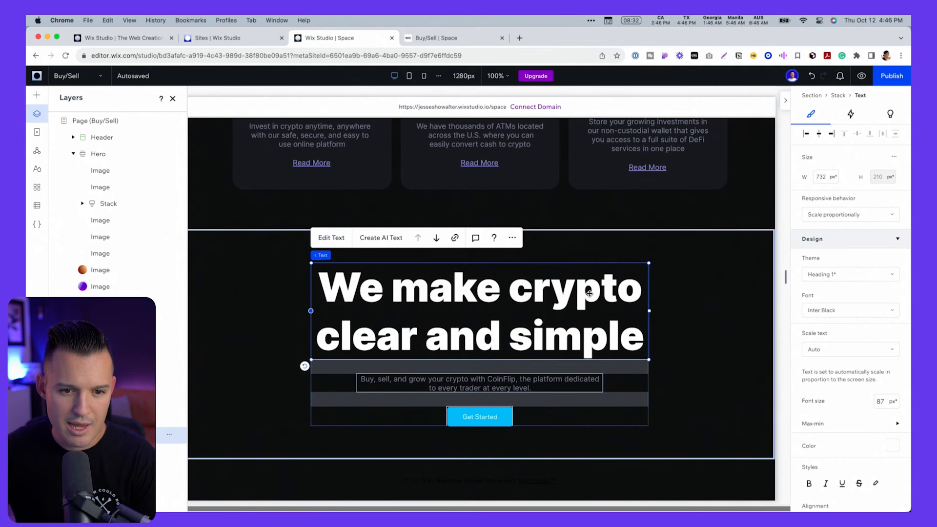
click(835, 276)
click(837, 321)
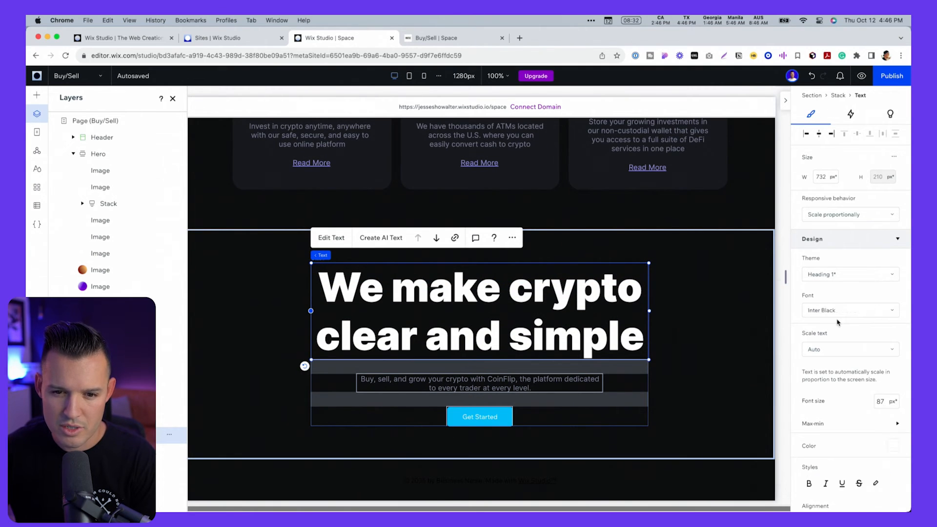
click(893, 445)
click(821, 373)
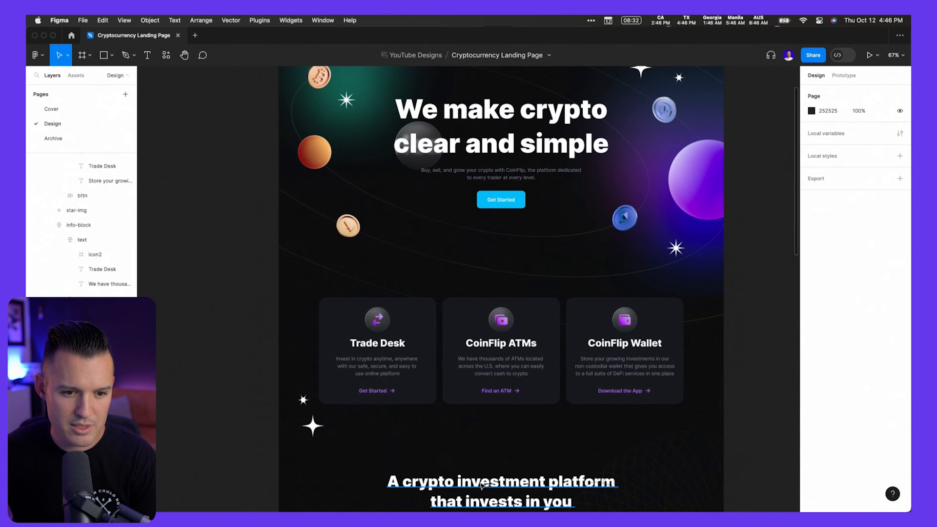
- Replace the copied heading with "A crypto investment platform that invests in you", copied from the Figma design
click(482, 490)
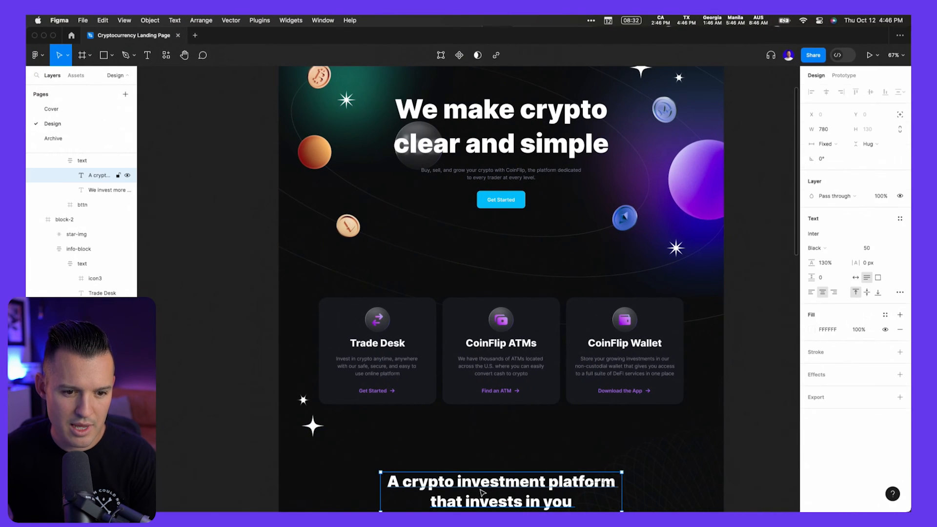
double_click(479, 489)
key(super+c)
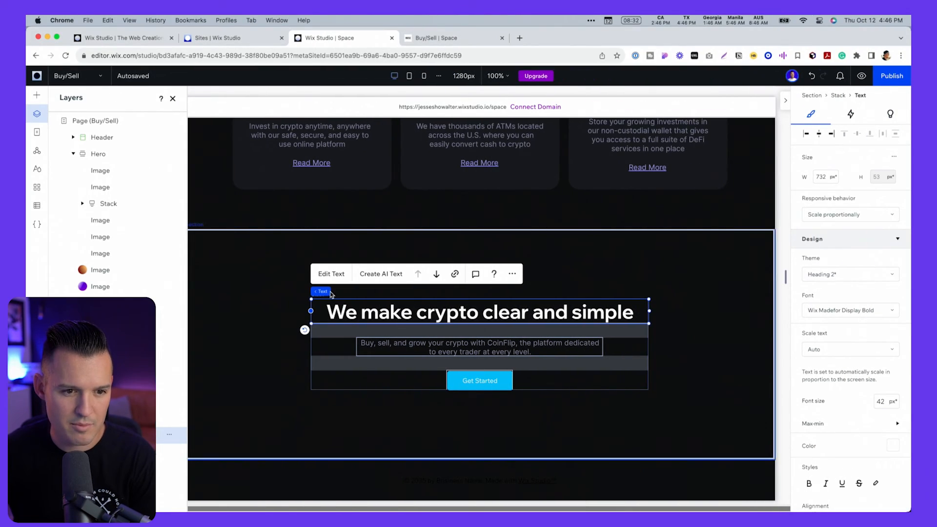
click(331, 274)
key(super+v)
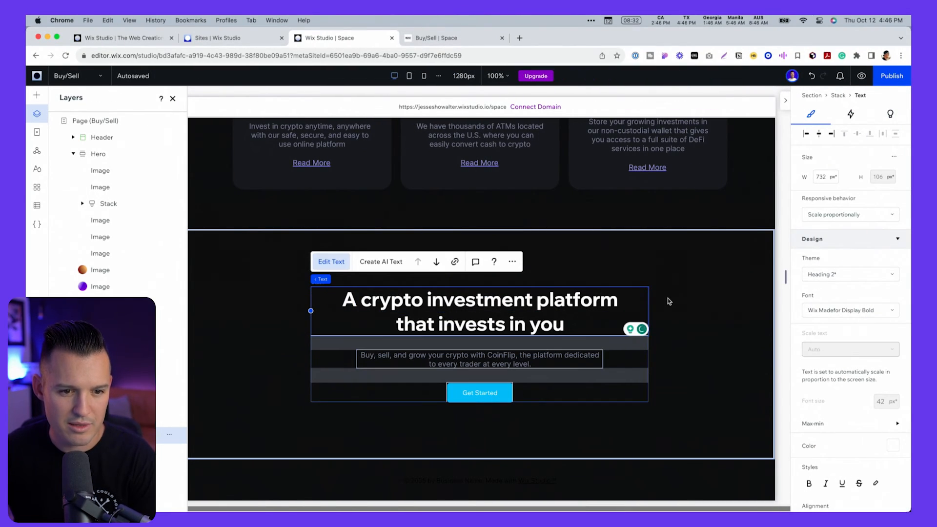
click(652, 315)
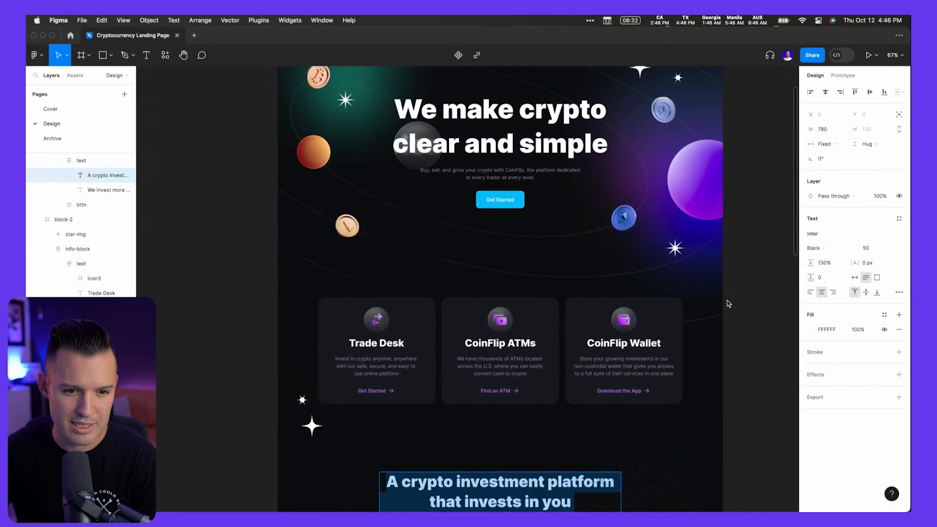
- Check the section's line pattern in the Figma design and add Looper-3.png from the site files to the section
scroll(729, 305, down, 10)
key(Escape)
scroll(707, 195, down, 2)
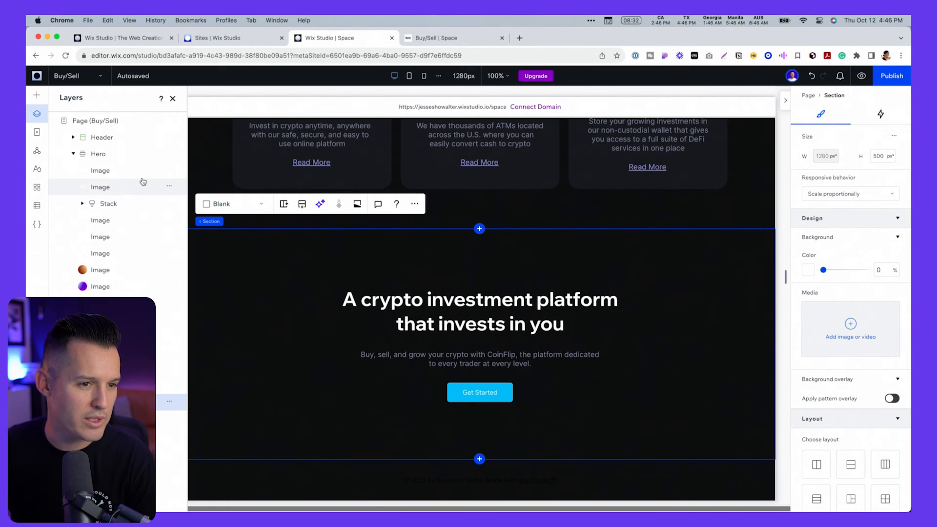
click(36, 100)
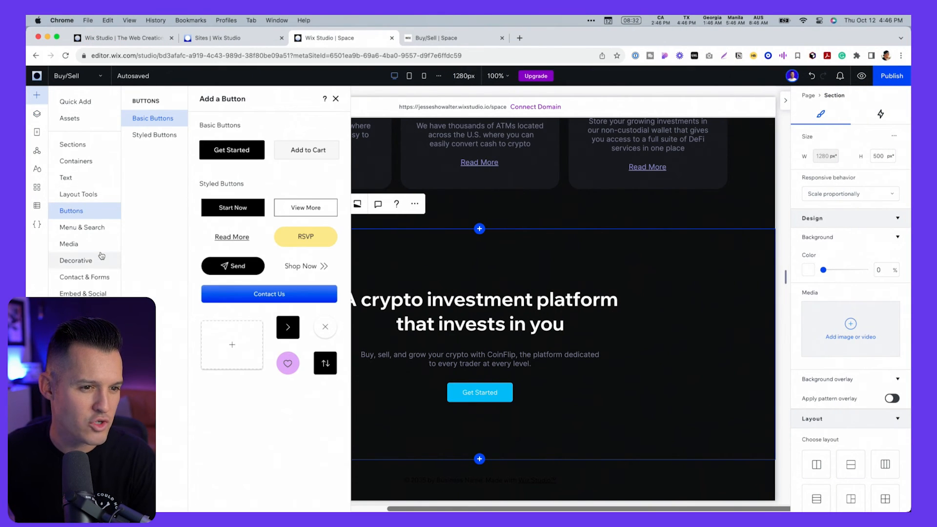
click(79, 248)
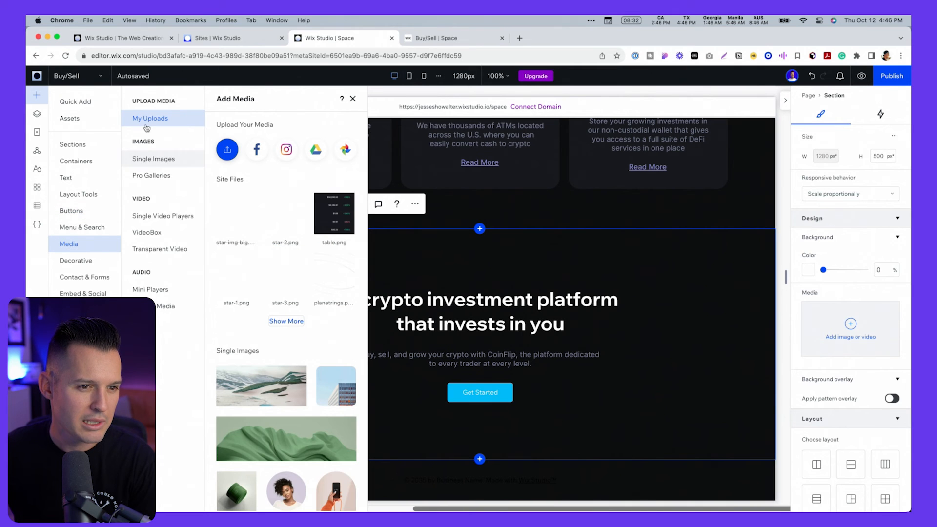
click(286, 320)
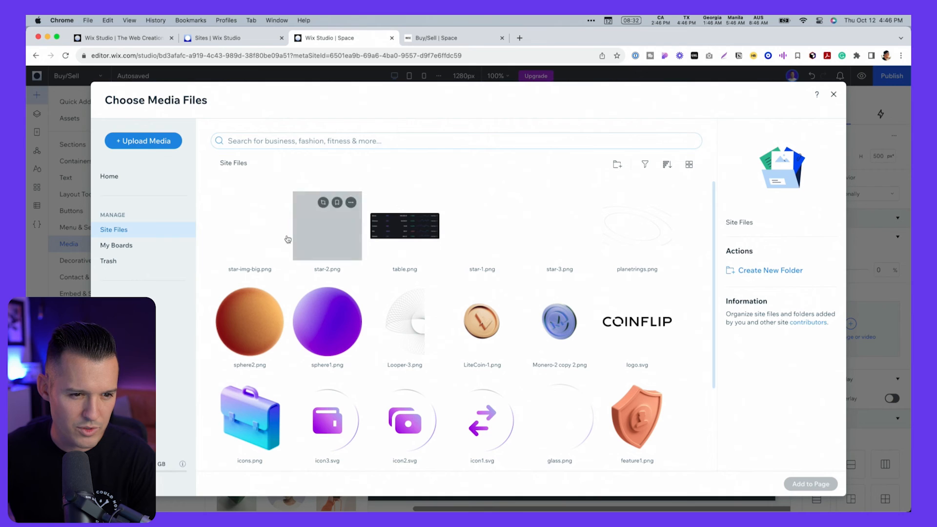
scroll(368, 250, down, 3)
click(409, 219)
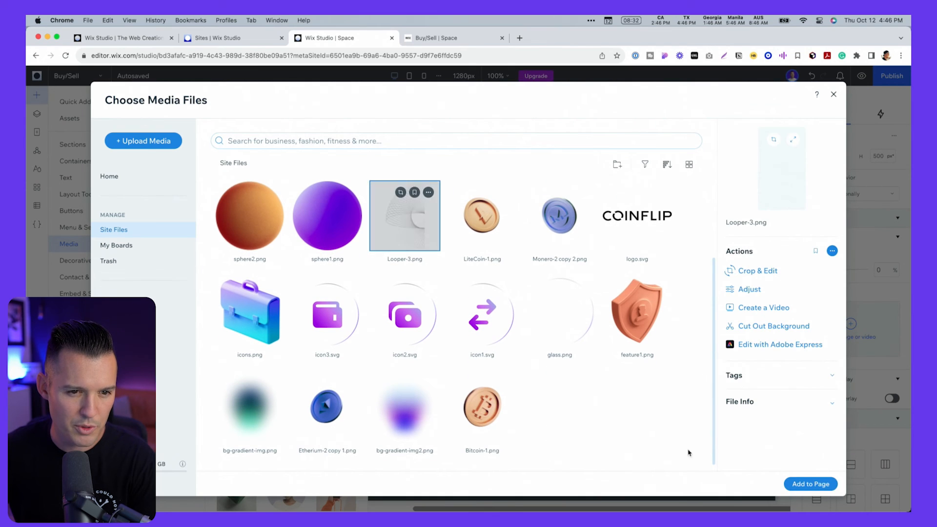
click(812, 484)
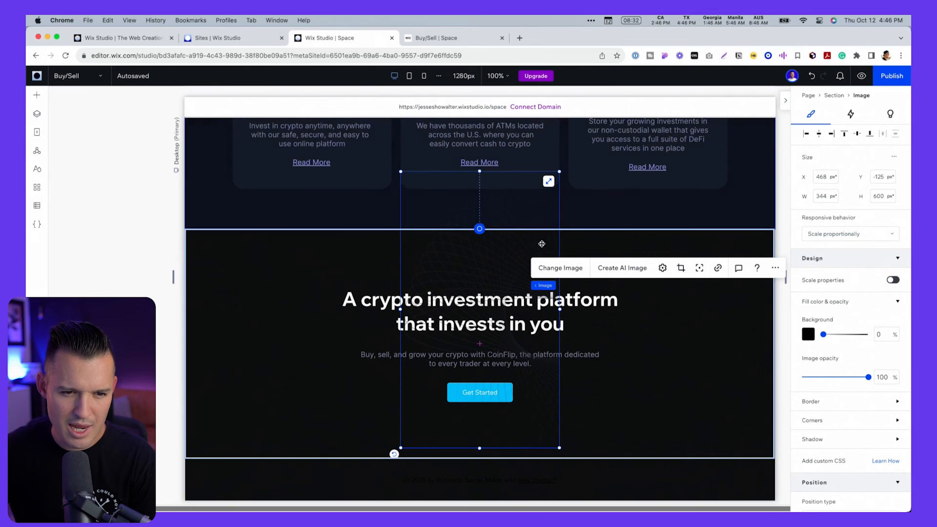
- Move the looper image to the section's right edge, enlarge it to about 464 × 809 px, and preview the page
drag(463, 265, 720, 317)
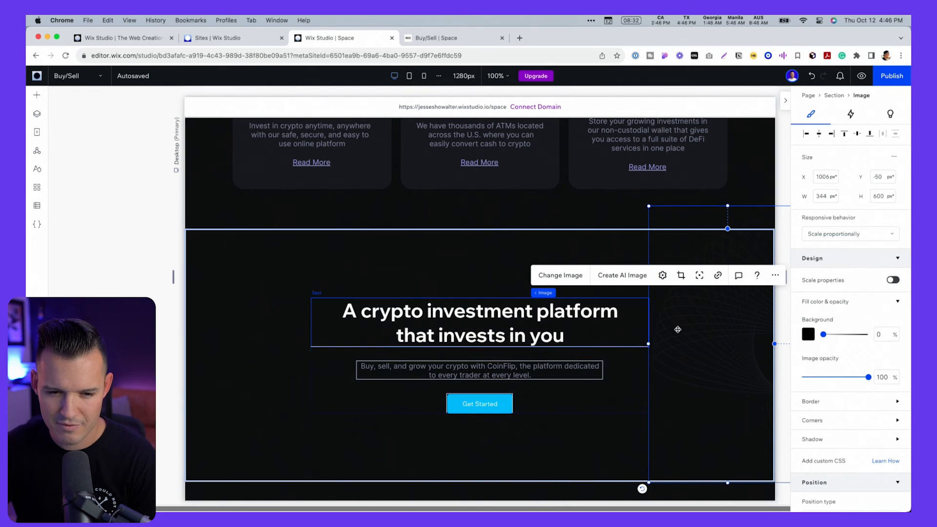
drag(649, 206, 573, 125)
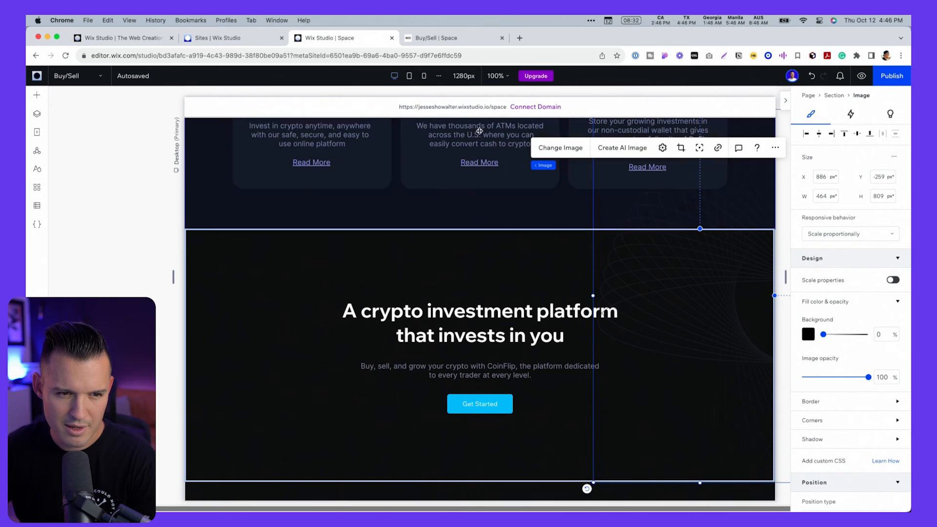
click(860, 77)
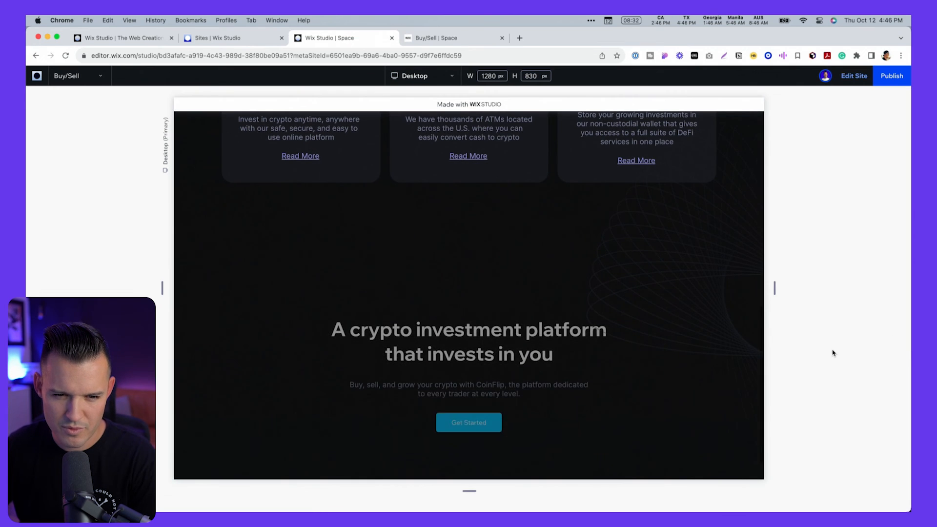
click(854, 77)
- Reorder the section's layers so the text stack sits above the looper image
click(635, 327)
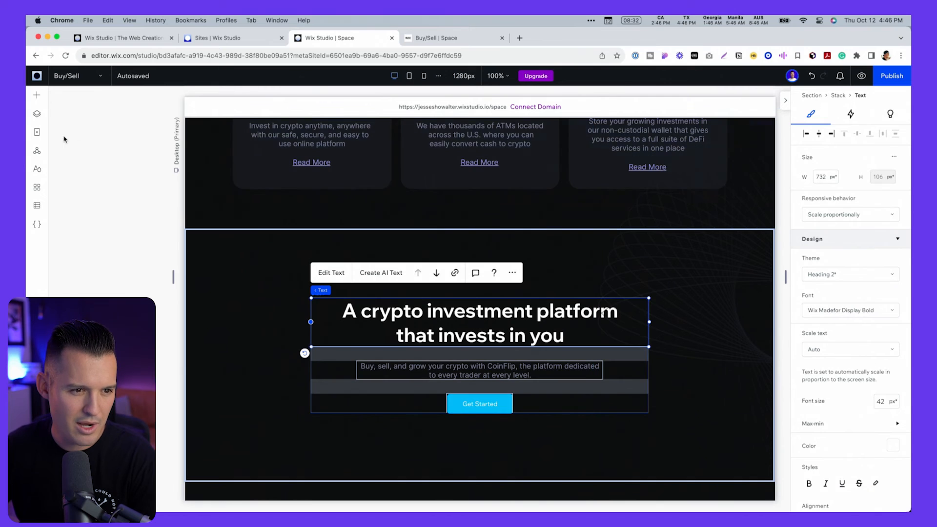
click(36, 115)
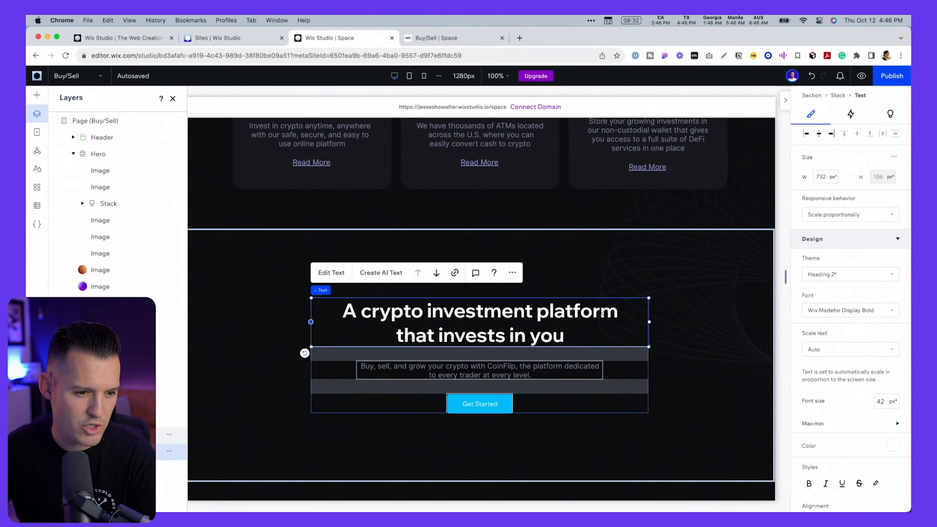
click(112, 435)
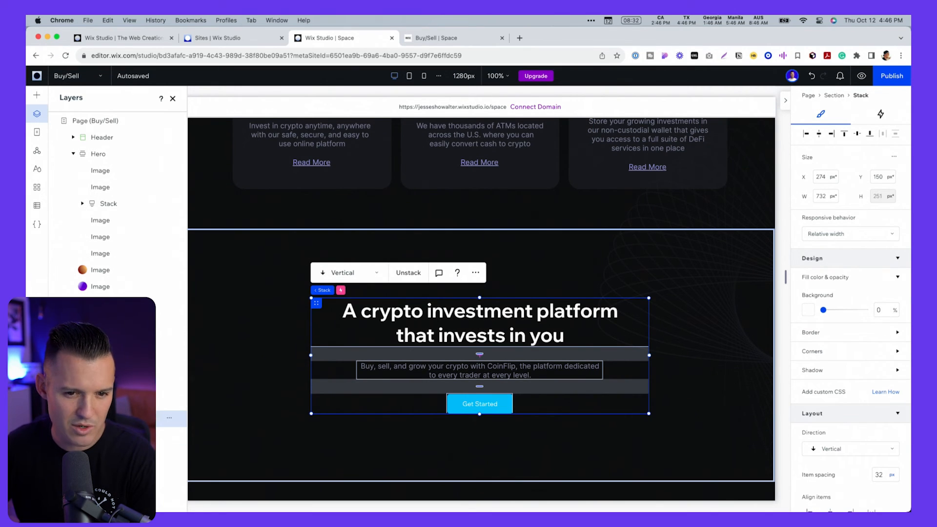
click(199, 409)
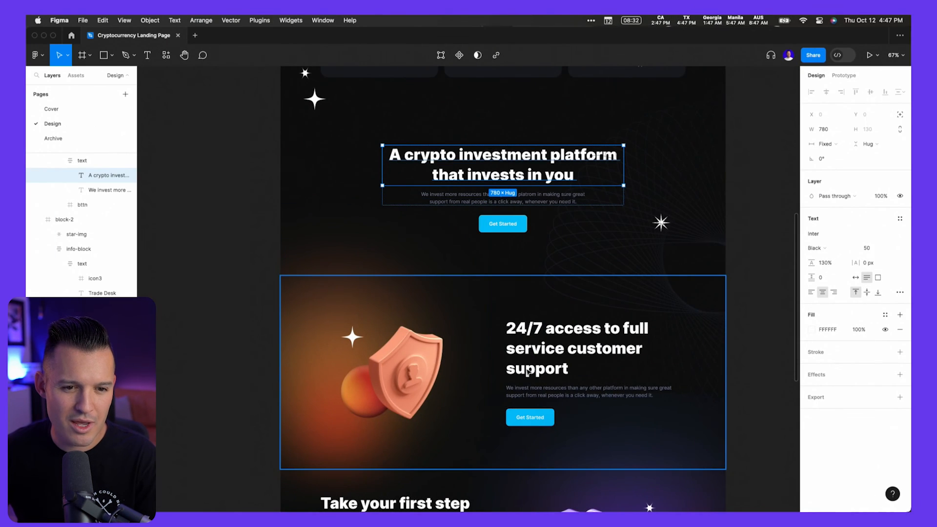
- Review the 24/7 customer support block in Figma and add a blank section below the crypto investment section in Wix Studio
scroll(527, 371, down, 8)
scroll(539, 368, up, 6)
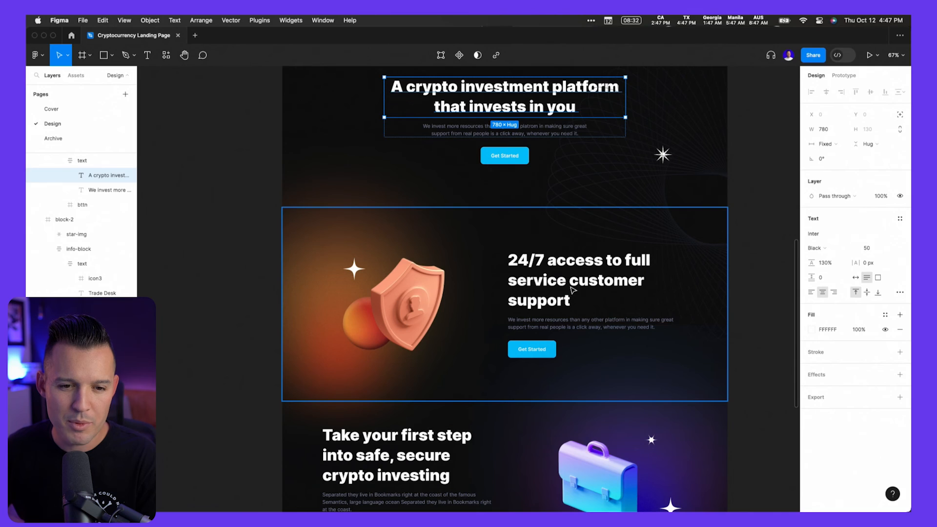
key(ctrl+Right)
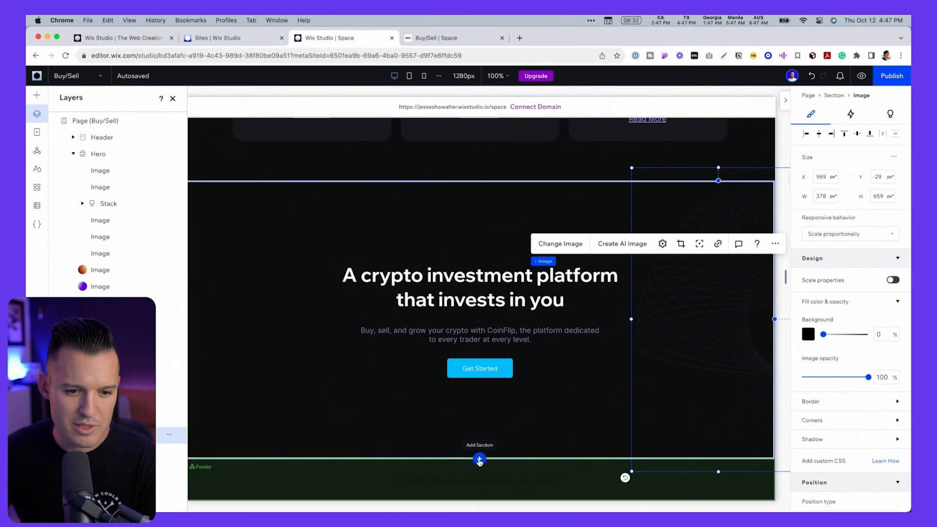
click(479, 460)
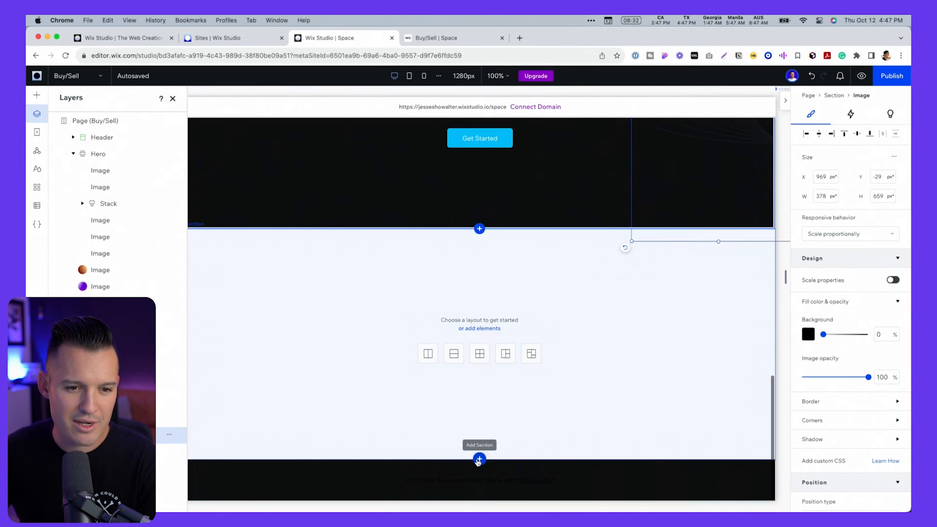
- Insert the "About Our Business" designed section, with text beside a building photo, from the About category
click(37, 95)
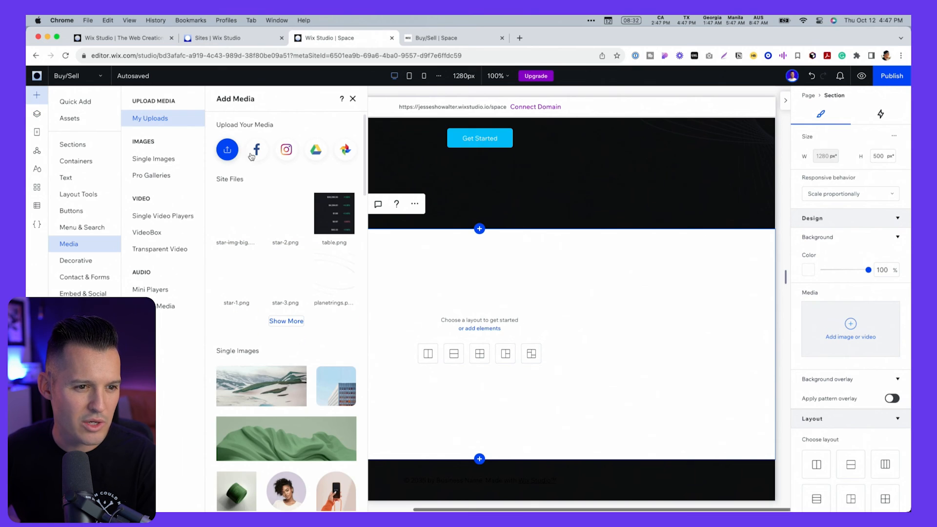
click(81, 151)
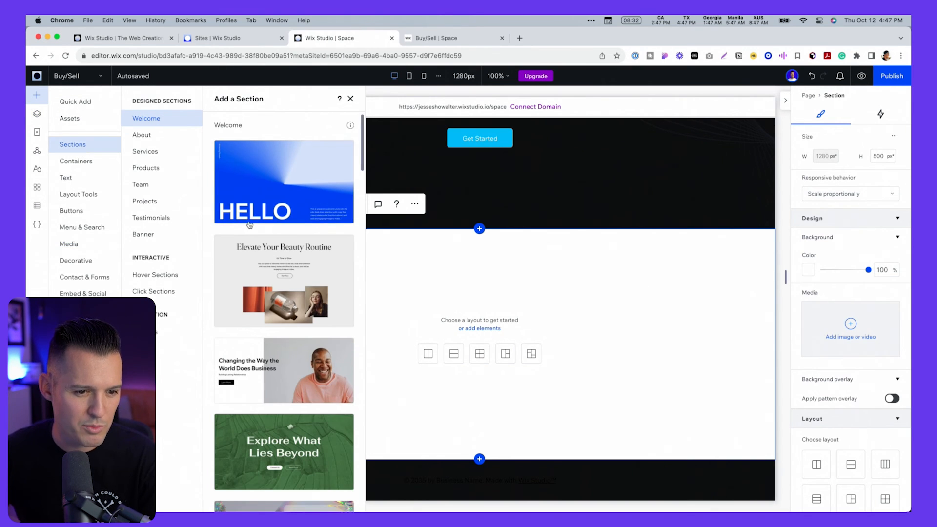
scroll(314, 240, down, 5)
scroll(312, 238, down, 4)
scroll(308, 235, down, 10)
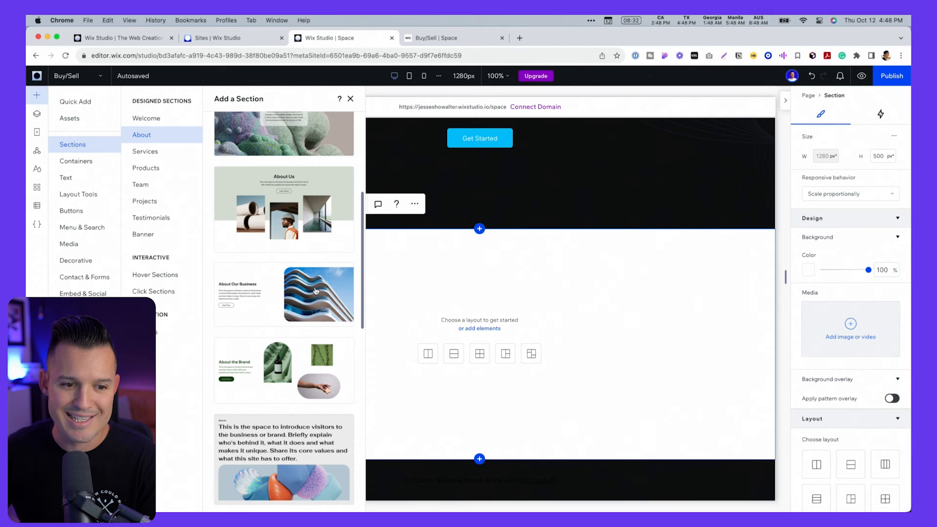
click(287, 292)
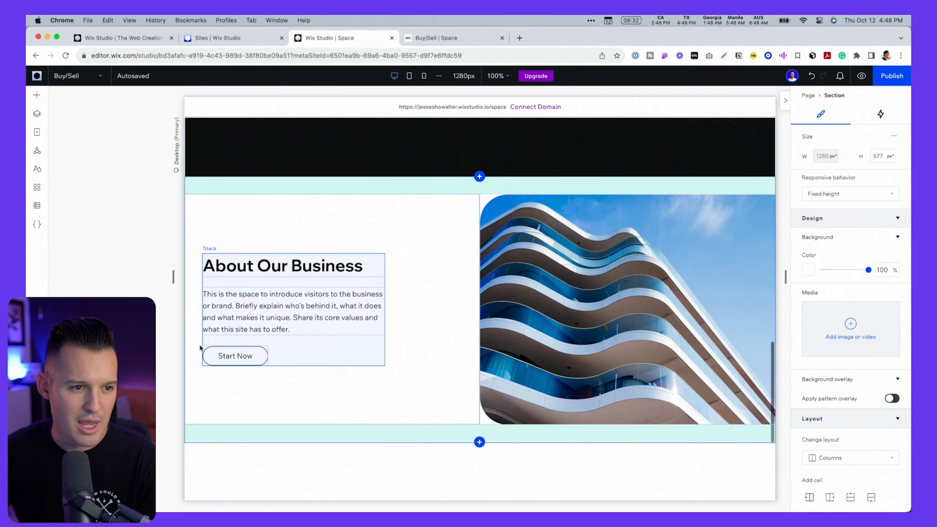
- Set the About Our Business section's background opacity to 0% and compare the section with the customer support block in Figma
click(37, 114)
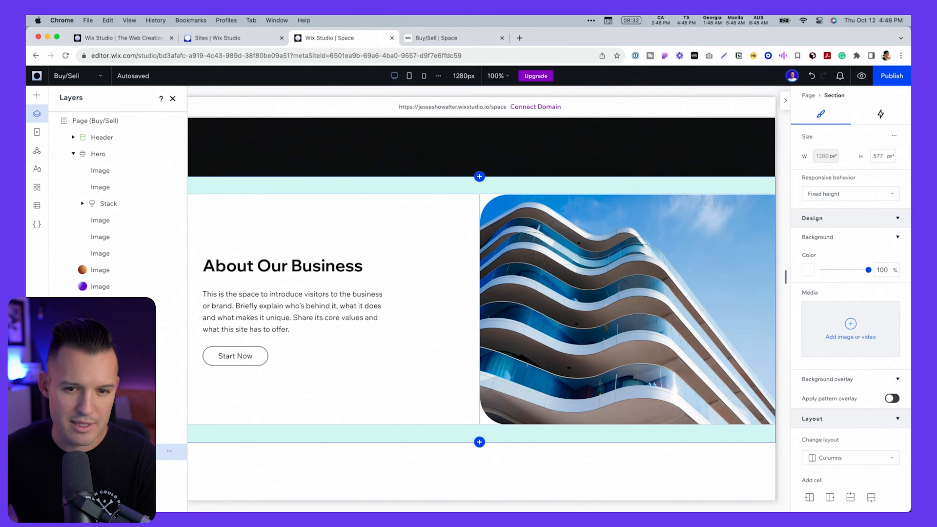
drag(846, 272, 819, 277)
key(super+Tab)
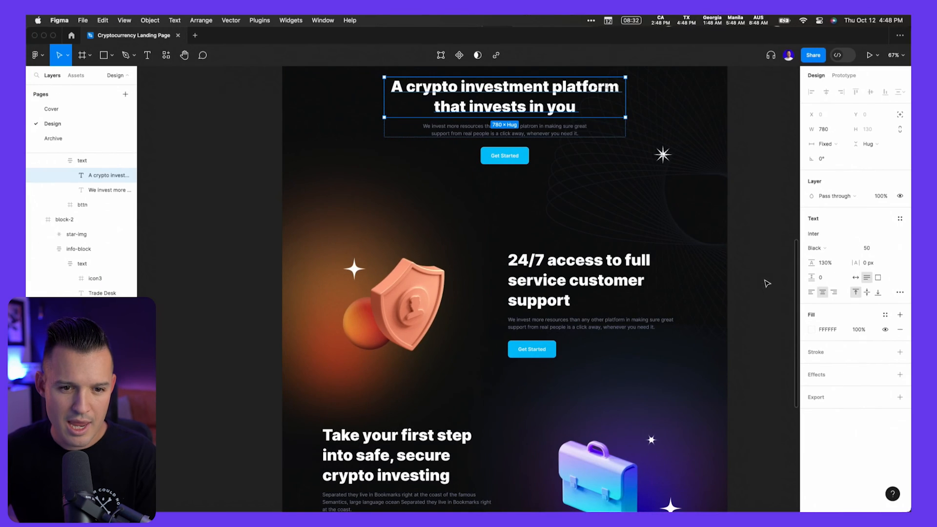
key(super+Tab)
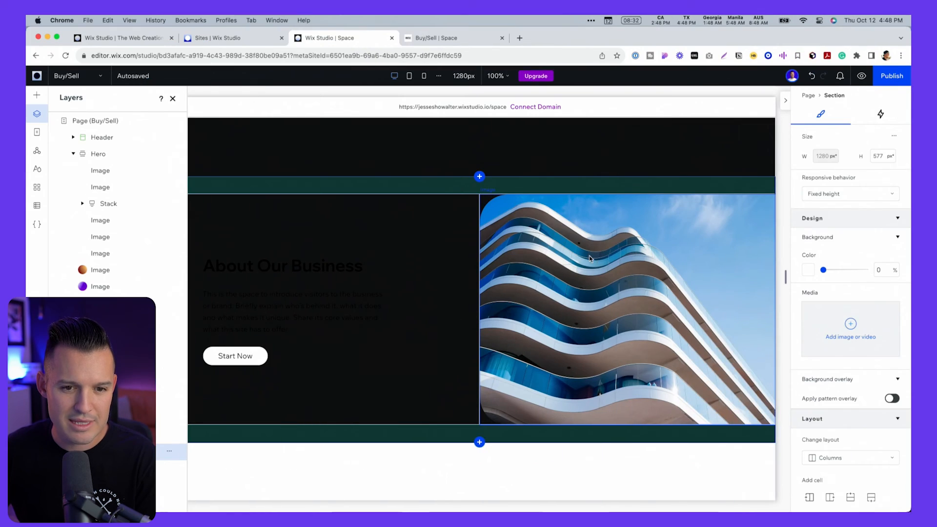
- Recolor the About Our Business heading white and its paragraph the muted grey-blue used for the body text in Figma
click(311, 266)
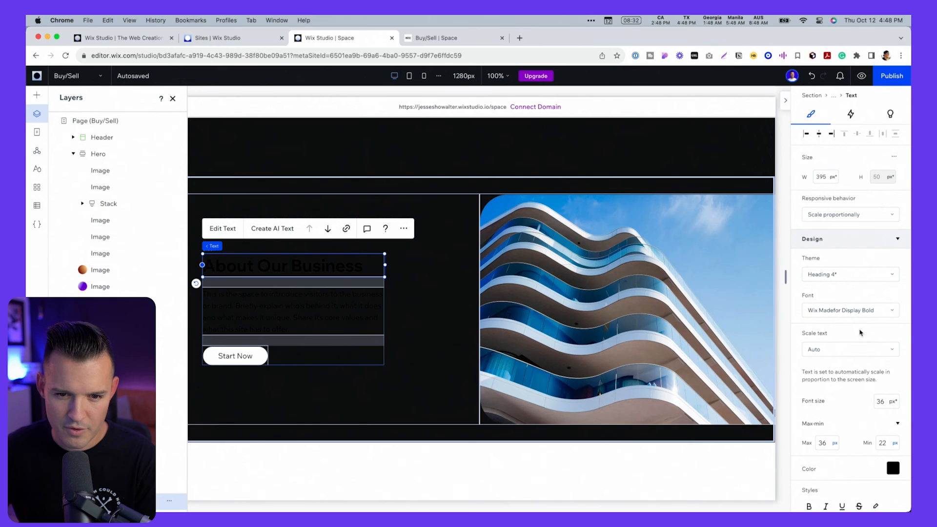
click(893, 468)
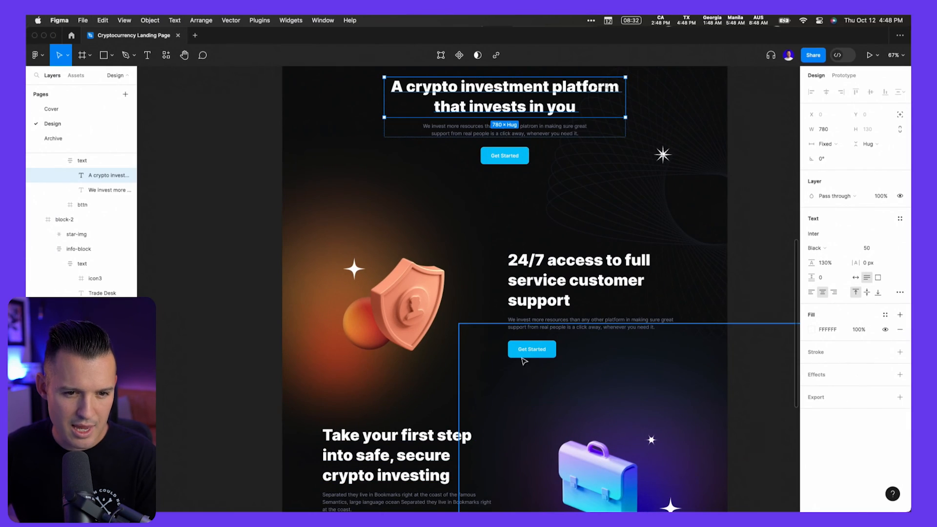
click(585, 323)
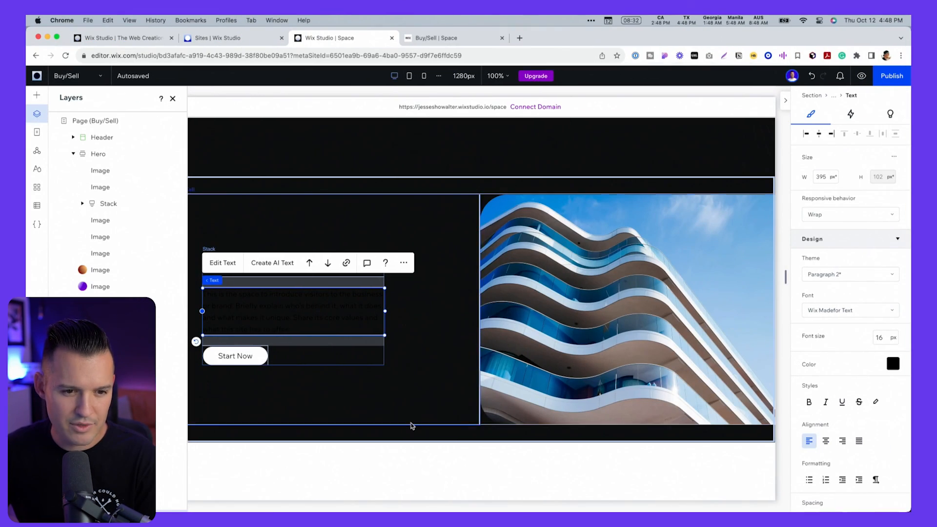
click(894, 366)
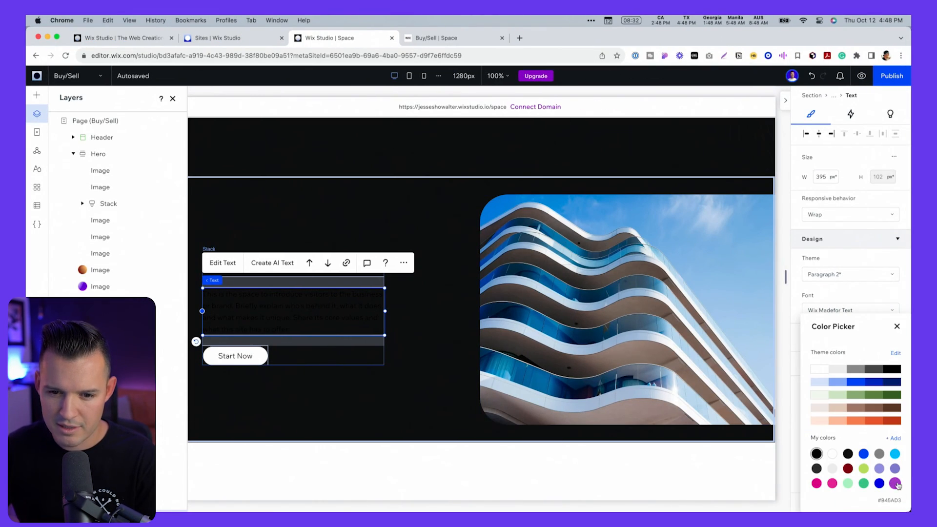
click(880, 470)
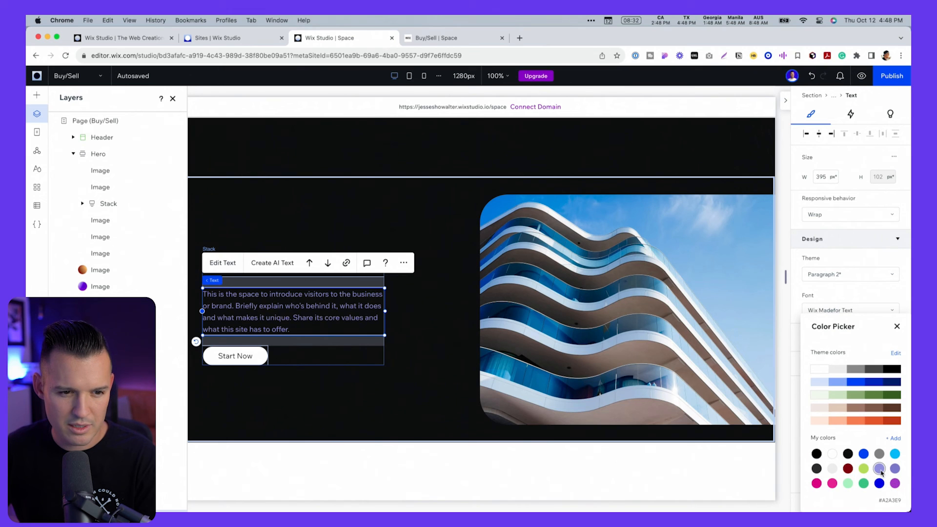
scroll(882, 491, down, 1)
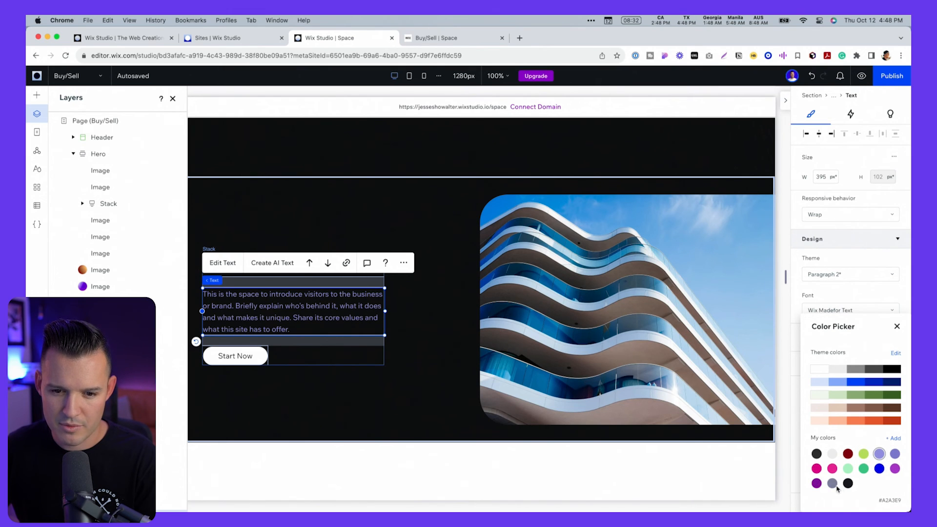
key(Escape)
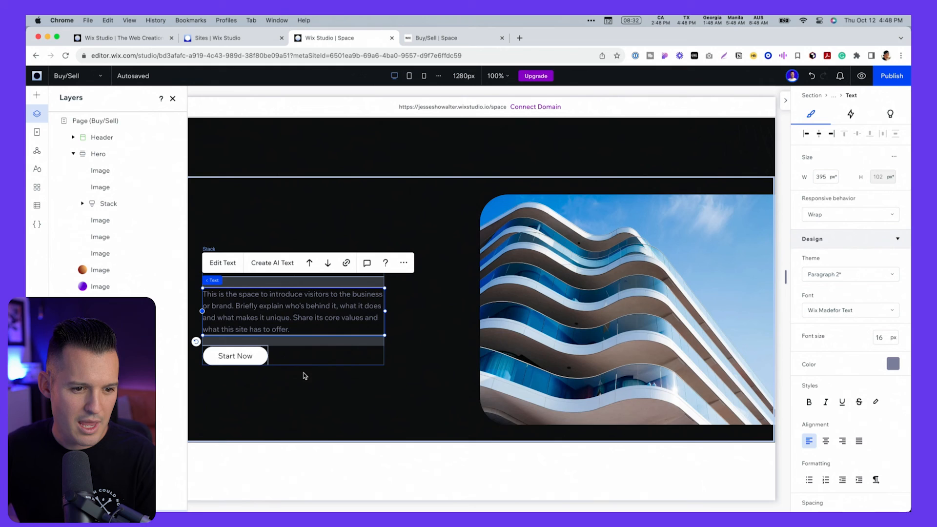
- Copy the blue Get Started button from the crypto investment section into the About Our Business text stack
scroll(485, 303, up, 3)
click(502, 236)
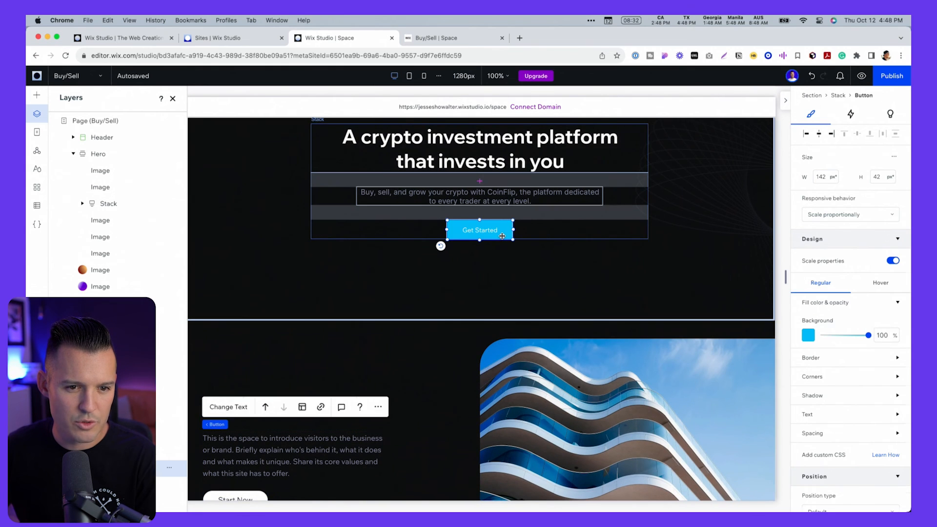
scroll(290, 411, down, 2)
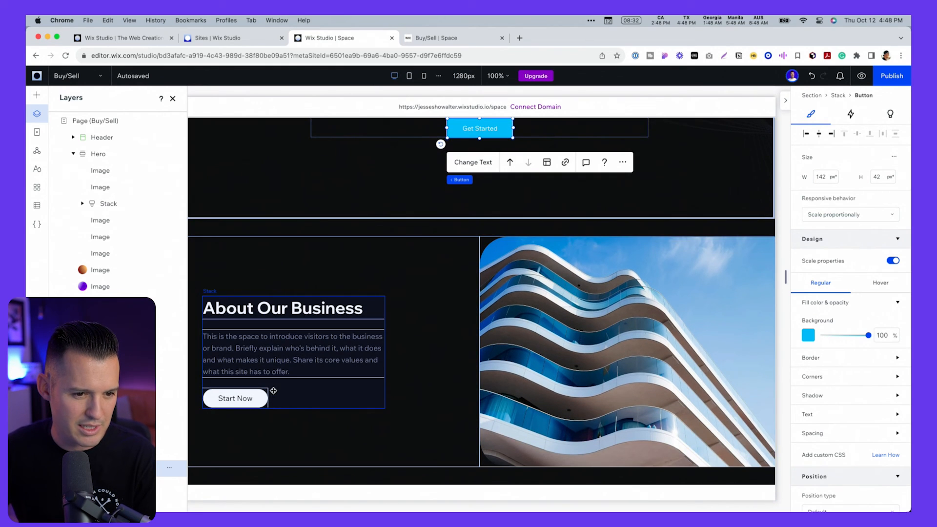
click(272, 392)
key(ctrl+v)
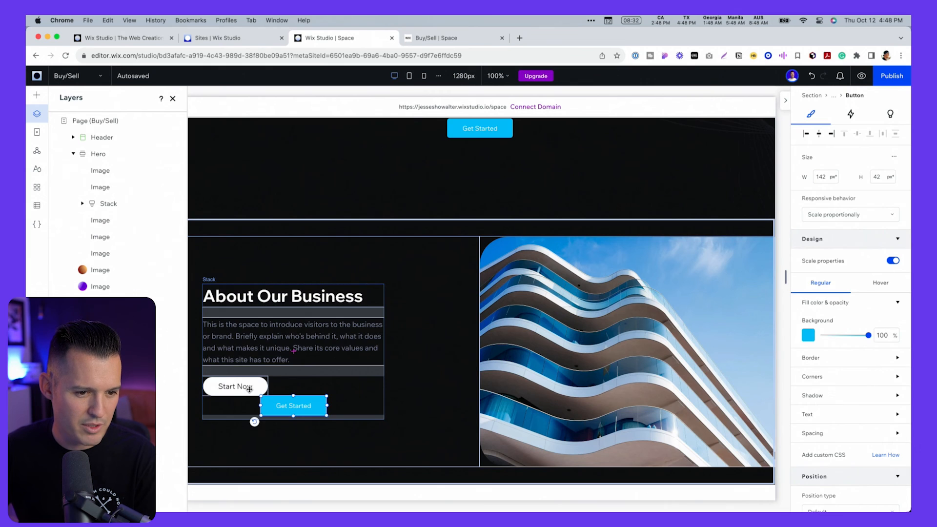
- Delete the Start Now button from the stack and align the Get Started button with the text's left edge
drag(249, 389, 251, 414)
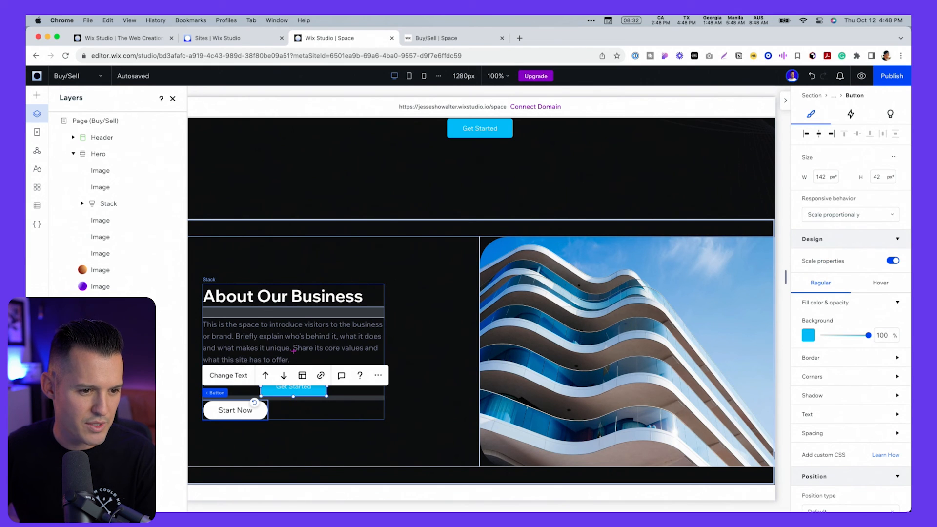
key(super+z)
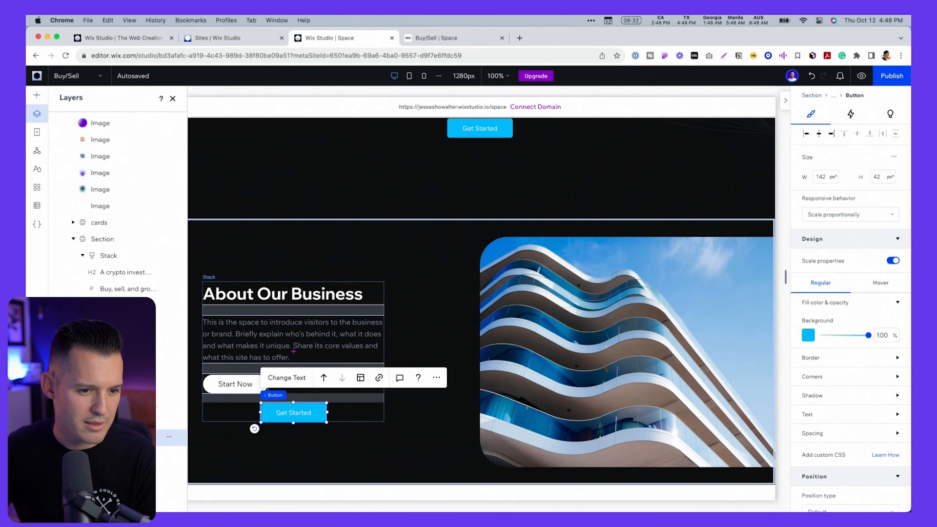
click(235, 384)
key(Delete)
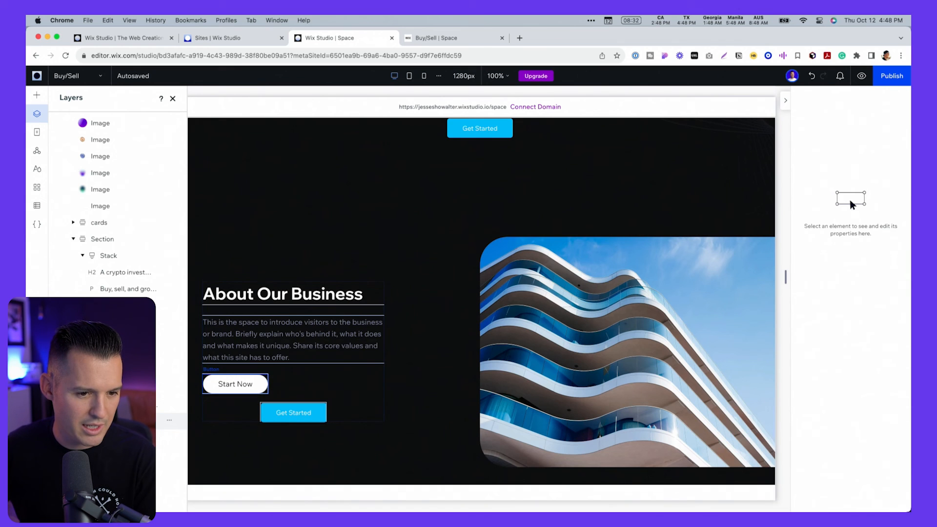
click(285, 398)
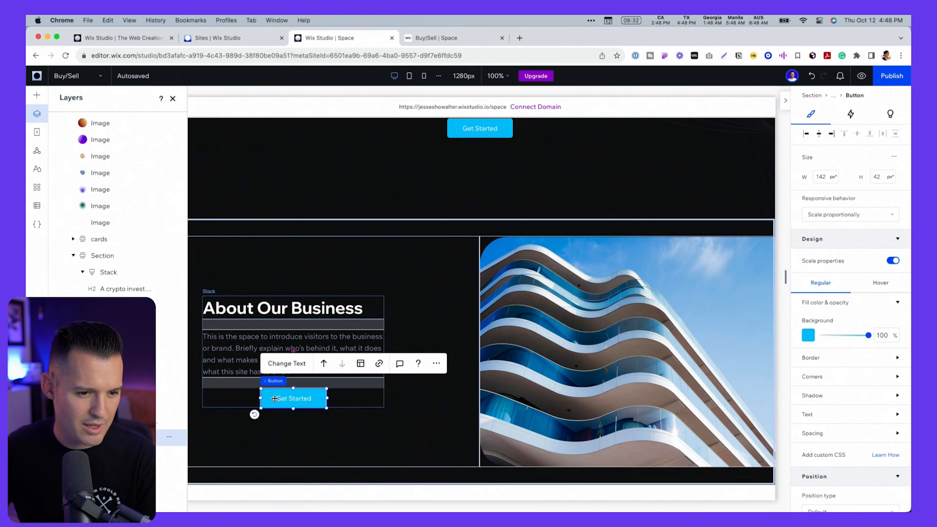
drag(279, 398, 251, 398)
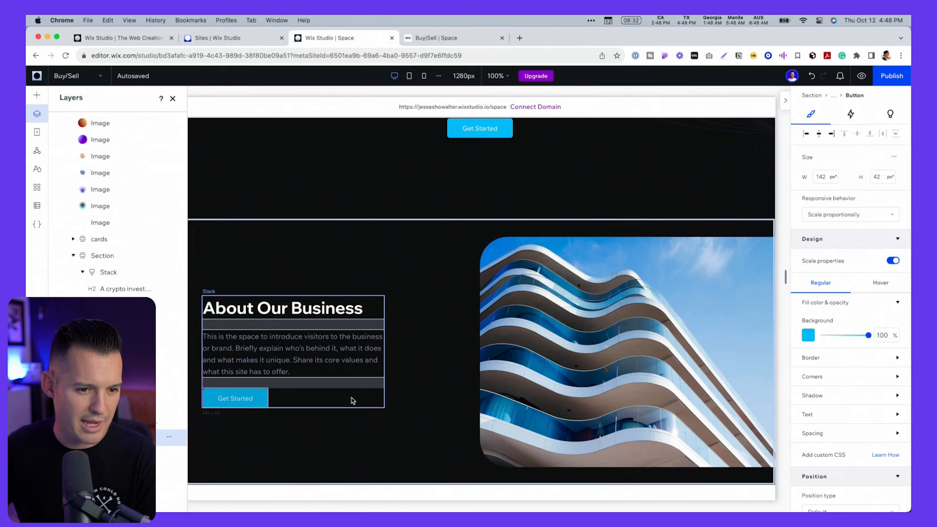
- Replace the building photo with the shield image from the Figma design, adding a glow behind it and a 110 × 110 px orange sphere
key(super+Tab)
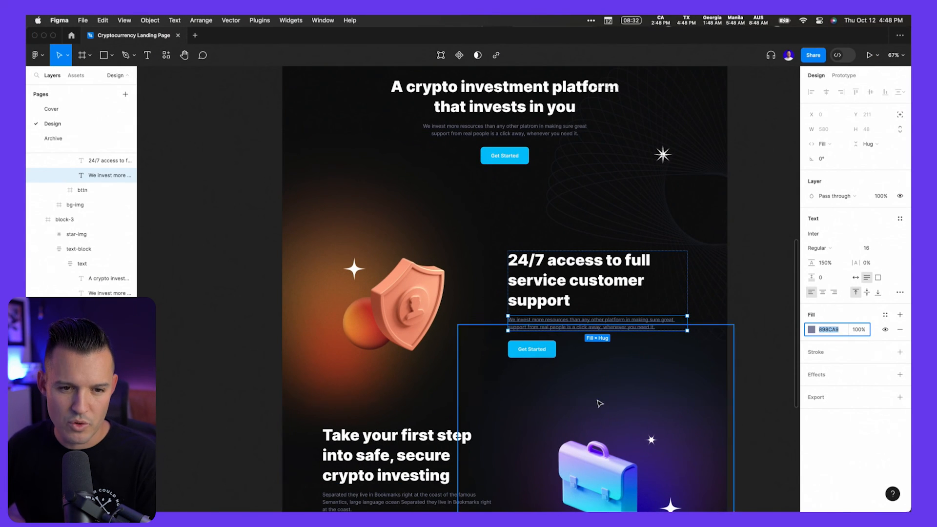
scroll(600, 401, down, 5)
scroll(600, 402, up, 2)
key(super+Tab)
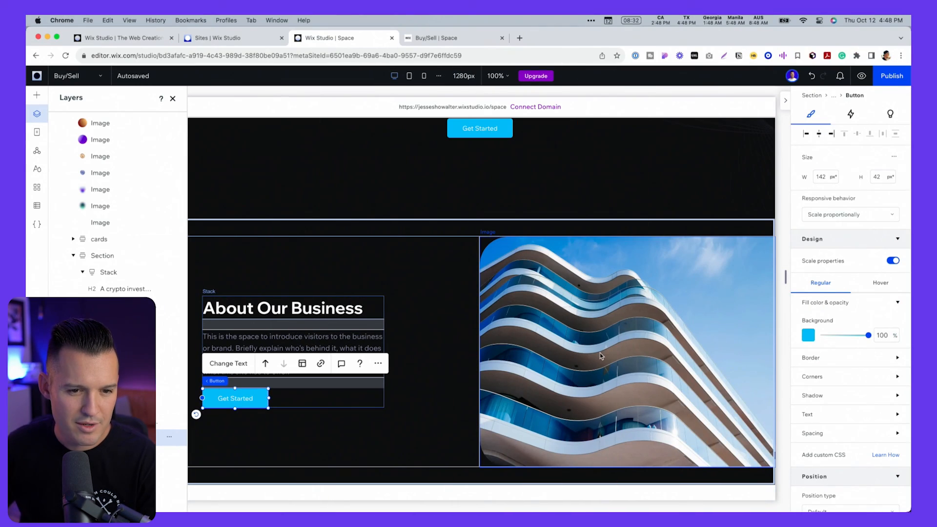
click(563, 326)
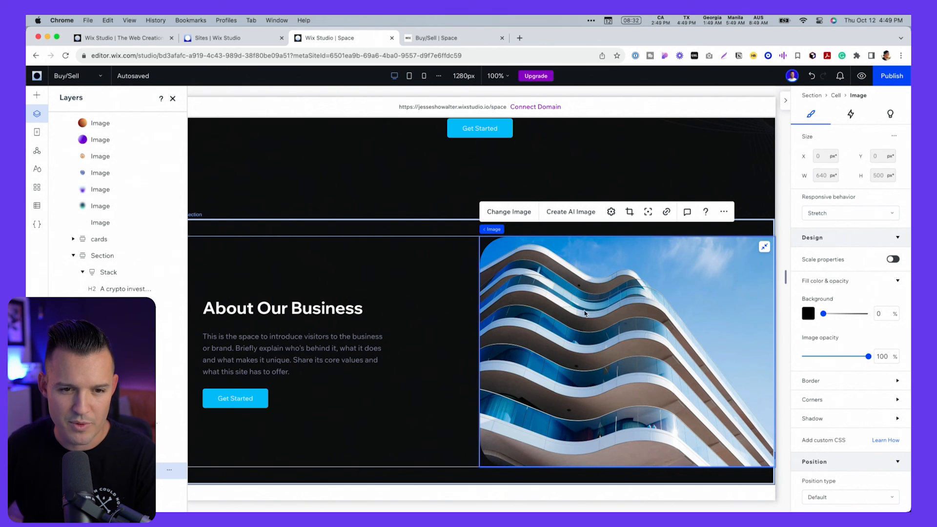
key(super+Tab)
key(super+Tab)
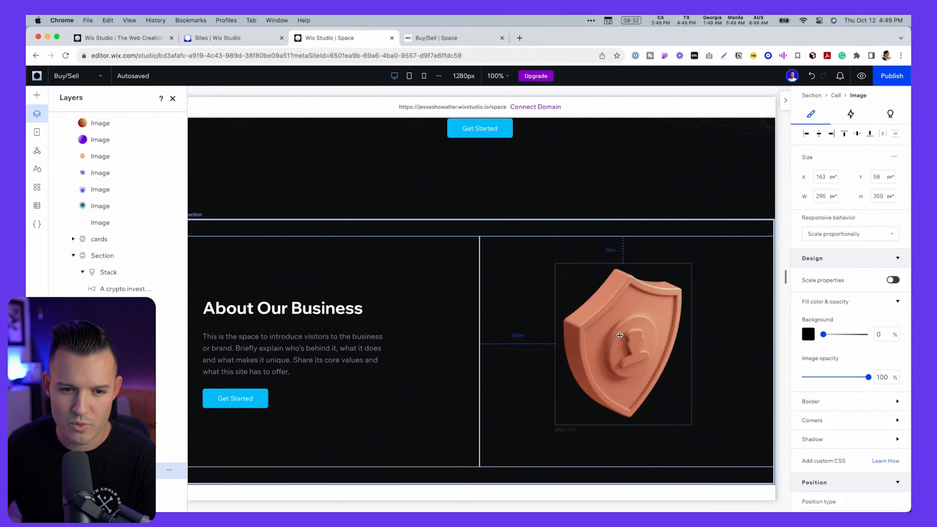
key(super+Tab)
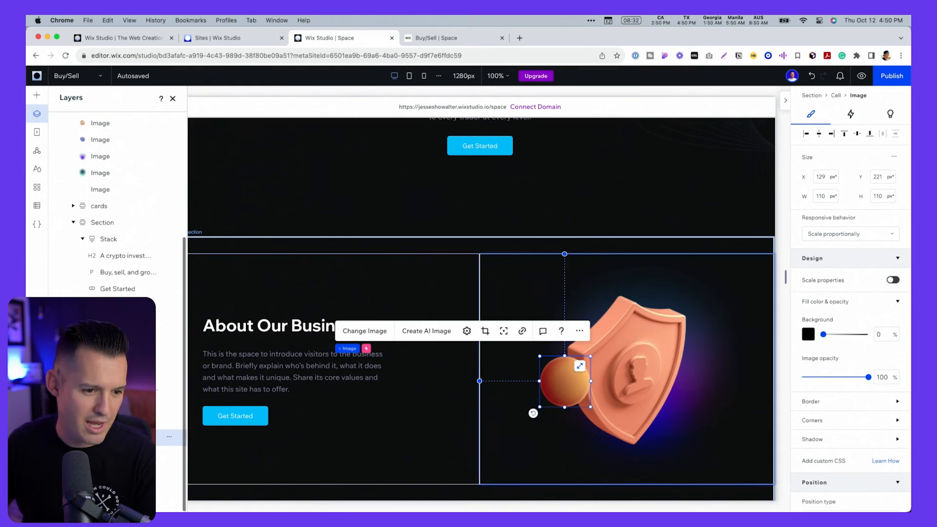
- Duplicate the two-column About Our Business section and swap the copy's cells so the shield graphic sits left of the text
scroll(481, 293, down, 3)
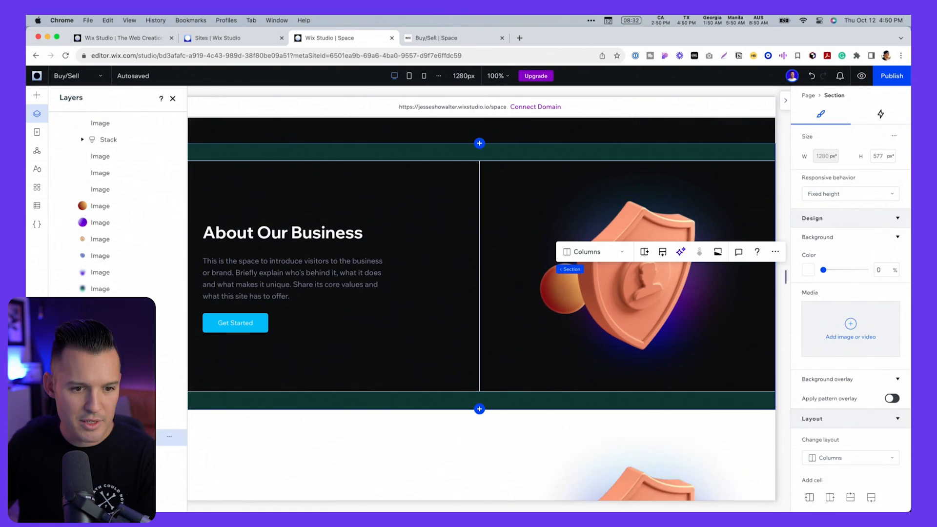
drag(106, 471, 106, 458)
drag(106, 458, 106, 453)
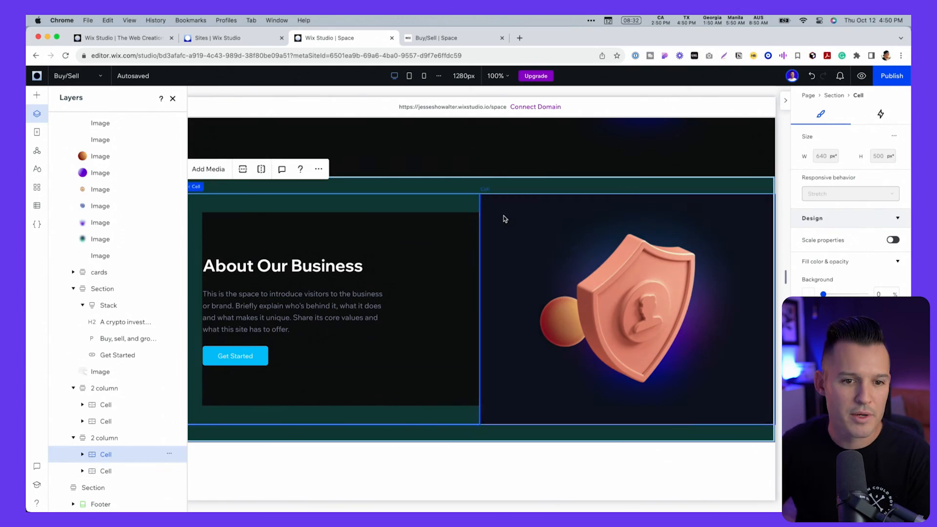
click(503, 220)
click(197, 216)
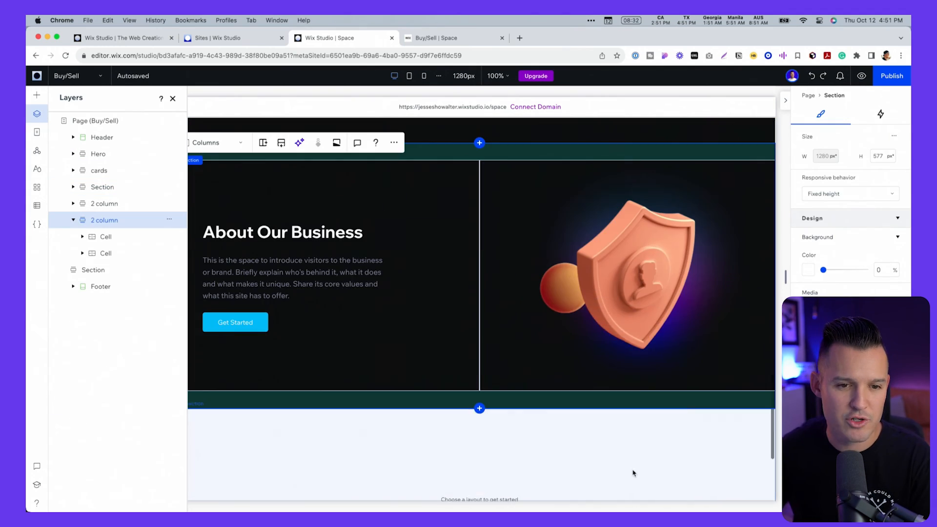
scroll(806, 233, down, 5)
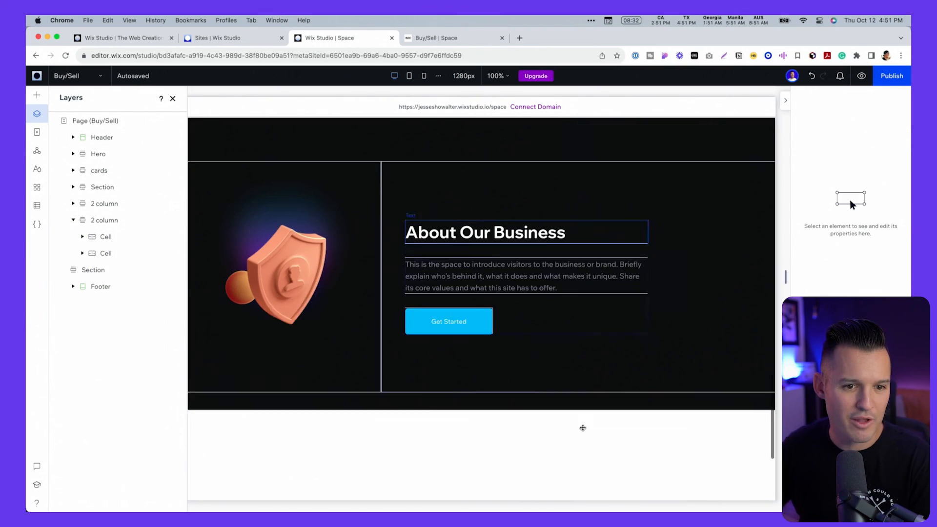
click(109, 224)
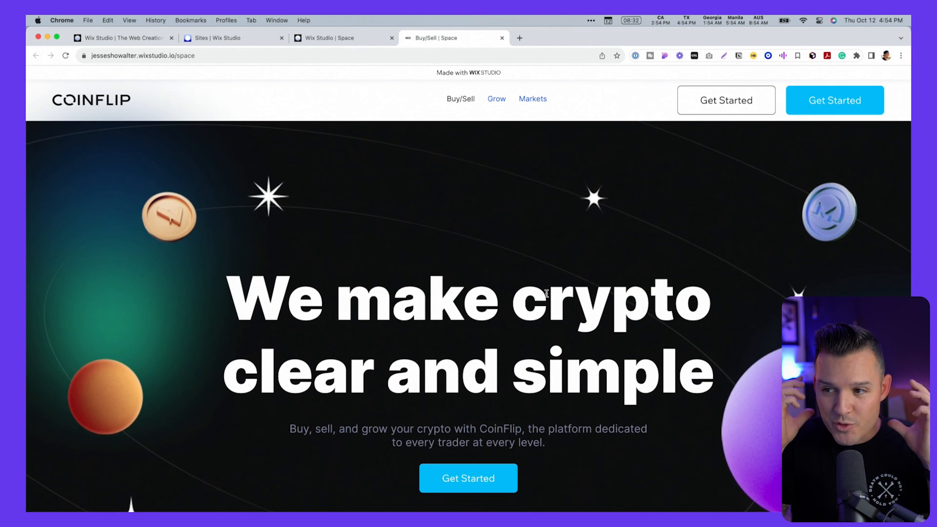
- Review the published page from the hero through the cards, the investment platform section and both About Our Business sections
scroll(547, 293, up, 2)
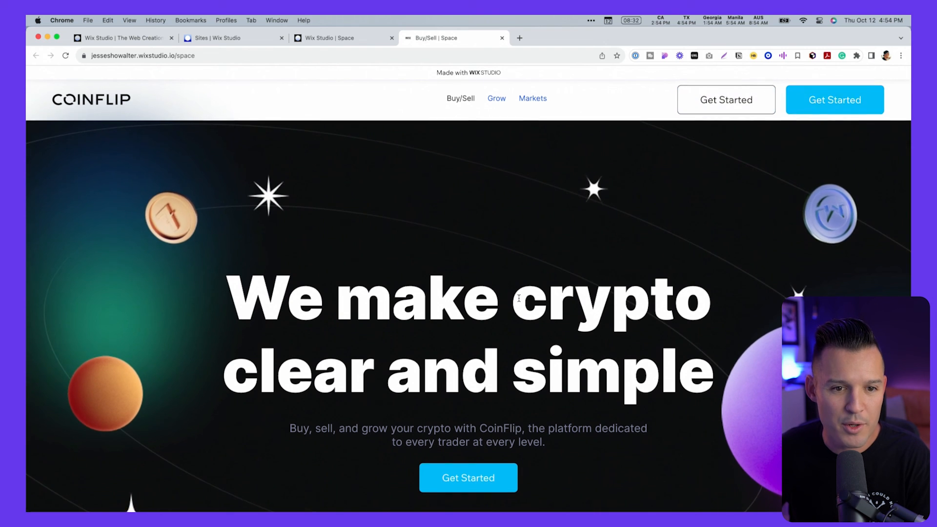
scroll(518, 356, down, 5)
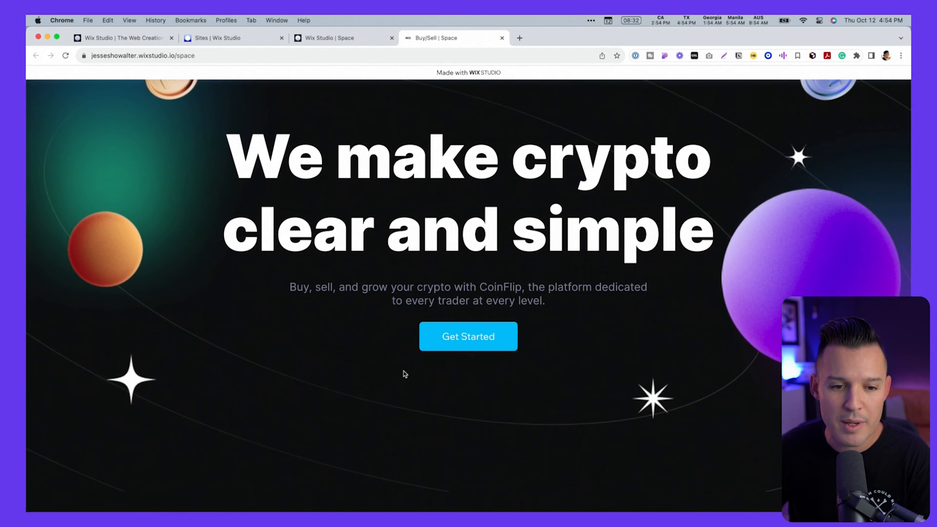
scroll(452, 373, down, 3)
scroll(452, 378, down, 8)
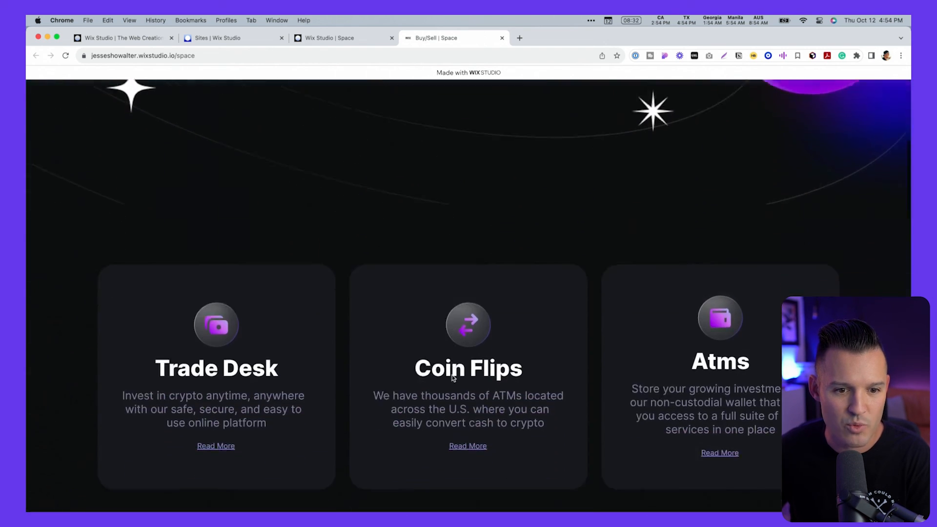
scroll(472, 308, up, 10)
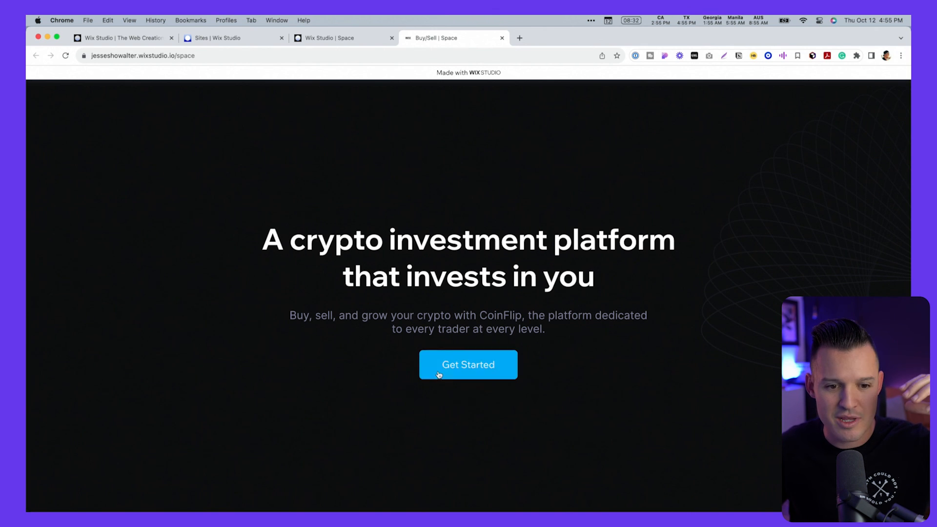
scroll(382, 288, down, 6)
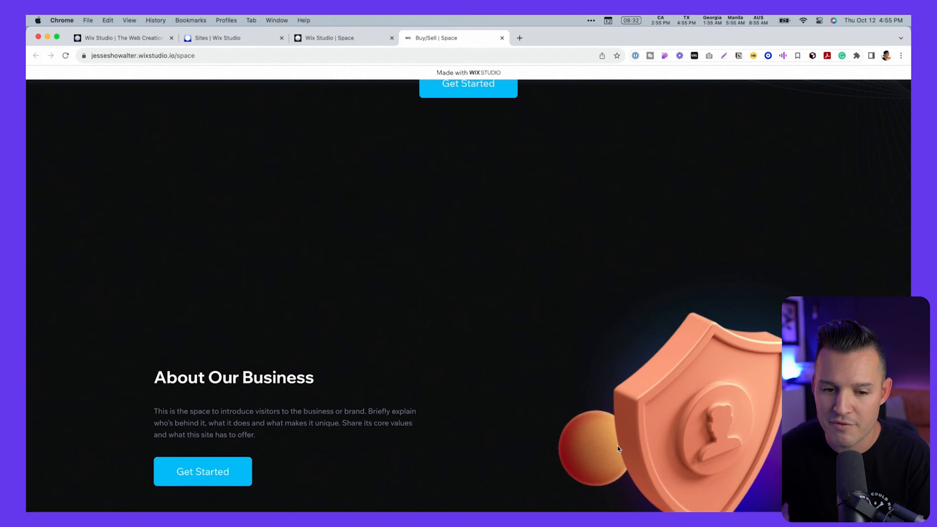
scroll(617, 449, down, 10)
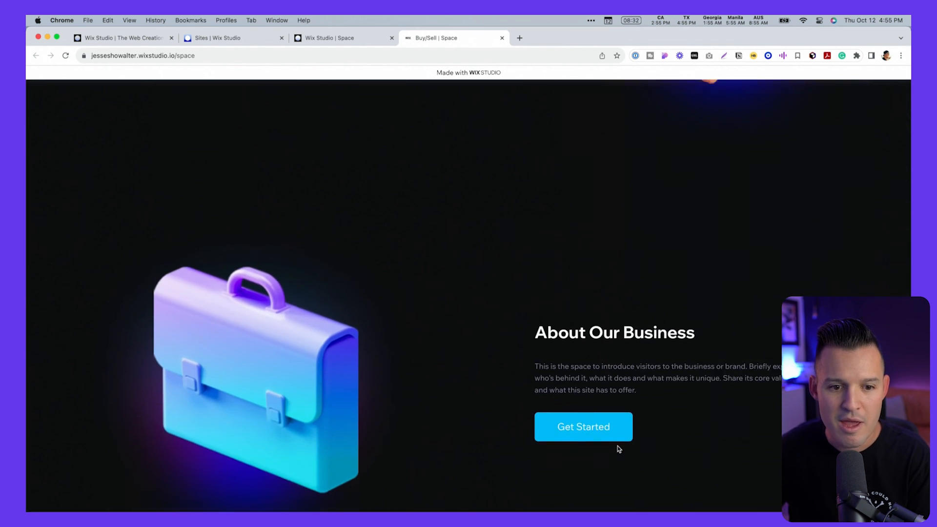
scroll(618, 447, down, 4)
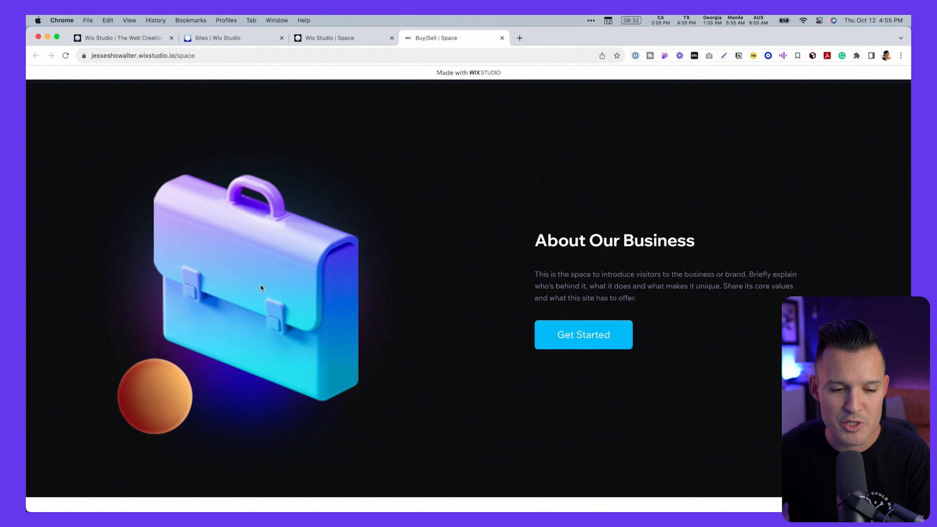
scroll(385, 312, up, 9)
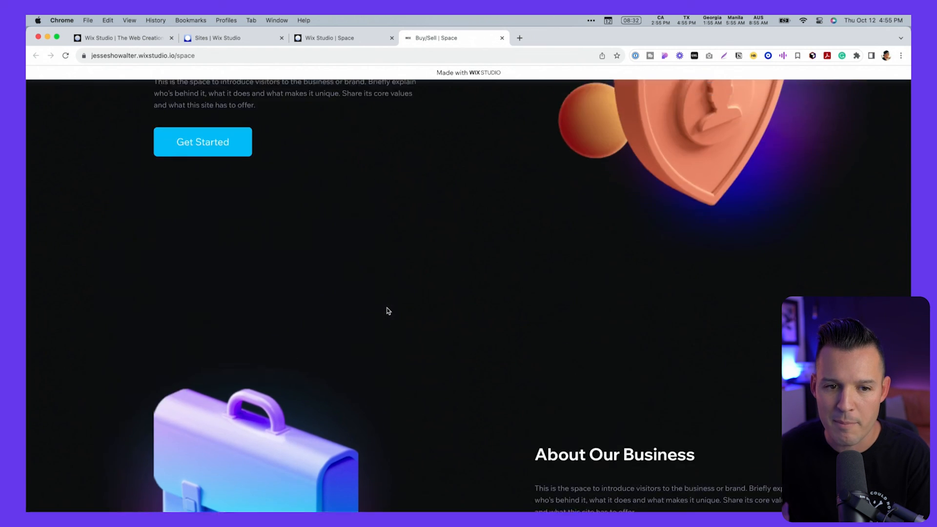
scroll(709, 301, down, 9)
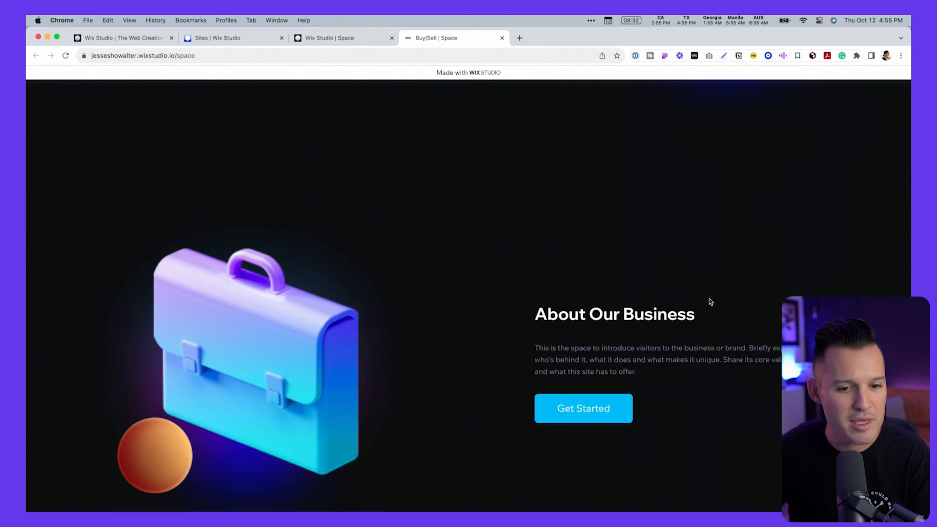
scroll(759, 292, up, 10)
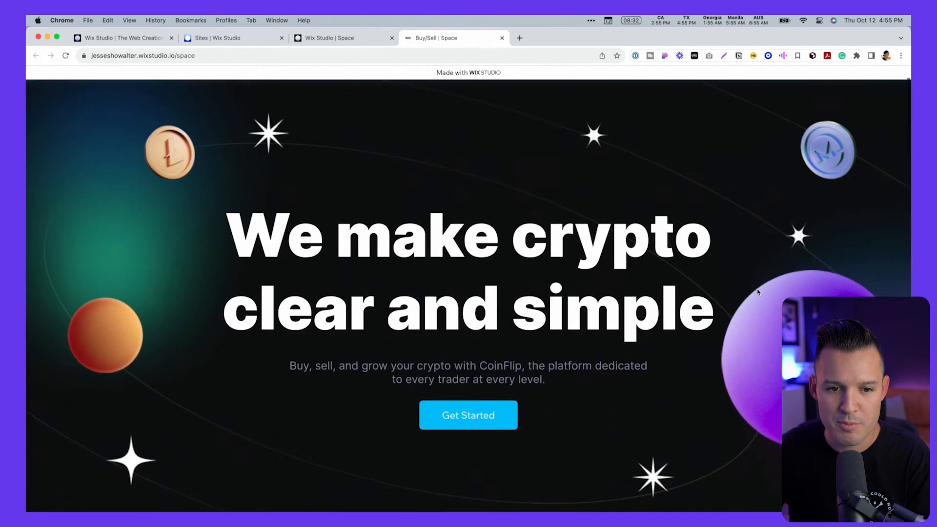
scroll(758, 291, down, 2)
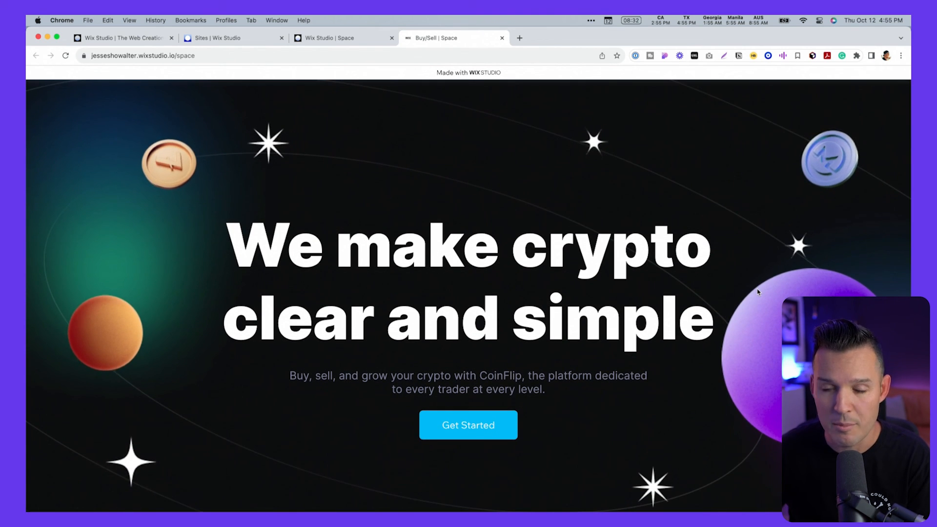